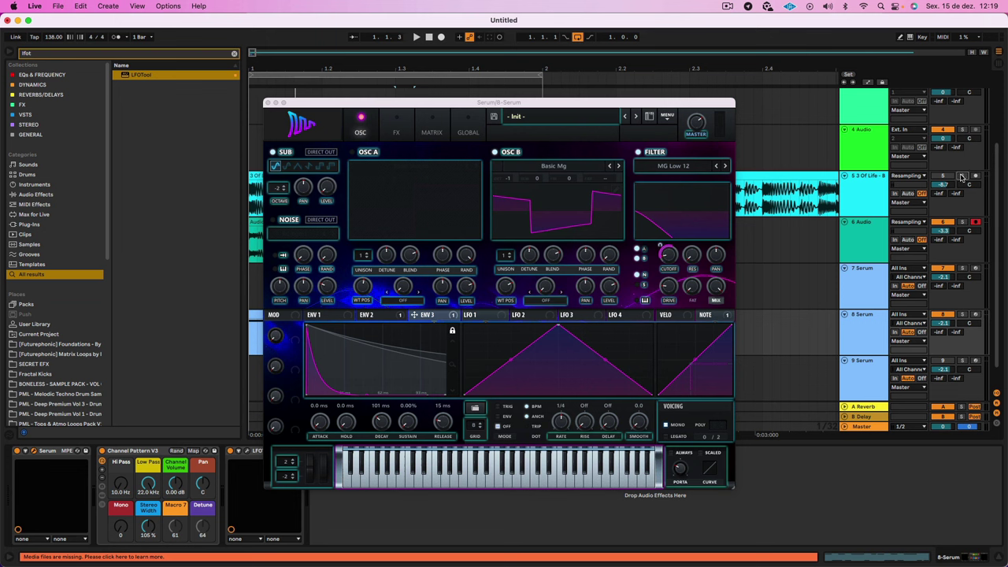
# Solo the 3 Of Life reference track on track 5 and listen to its loop.
pyautogui.click(961, 175)
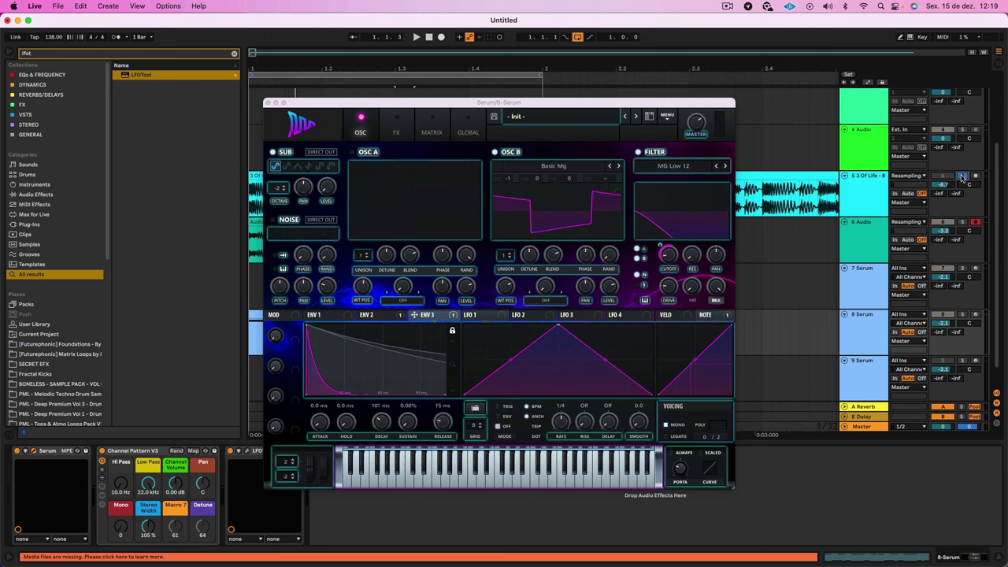
pyautogui.press('space')
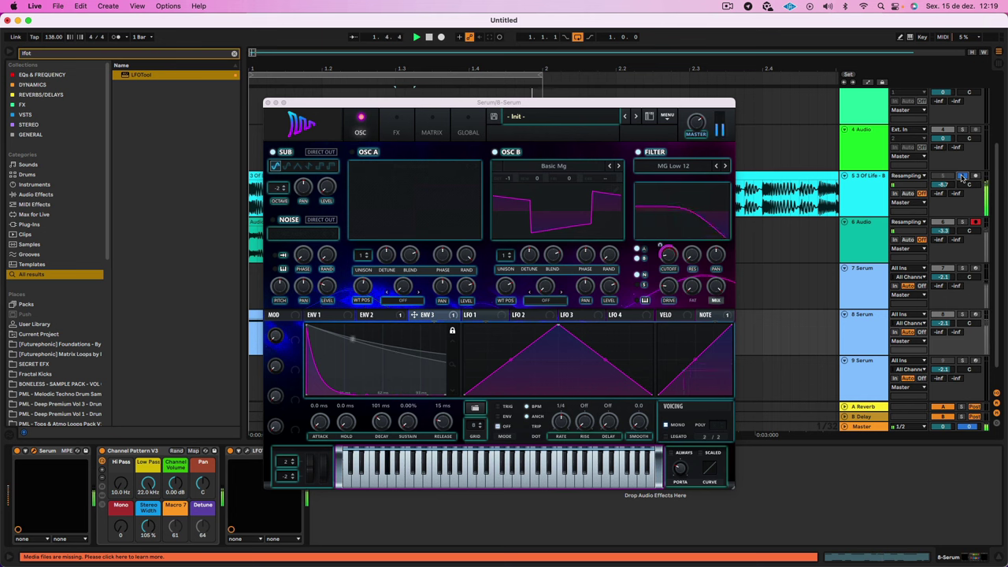
pyautogui.press('space')
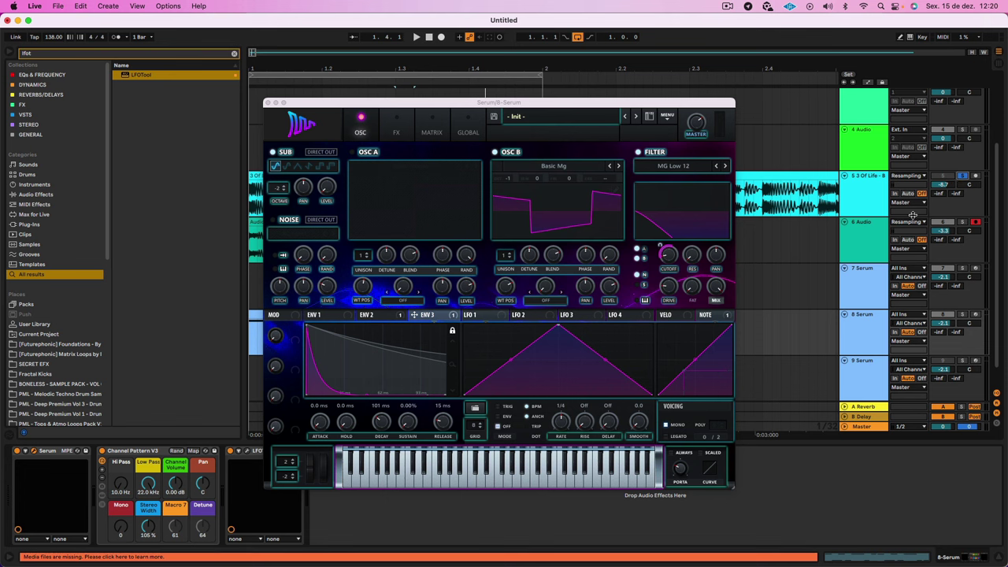
# Close the Serum window, solo the kick on the 6 Audio track and listen to it from the first clip.
pyautogui.click(266, 102)
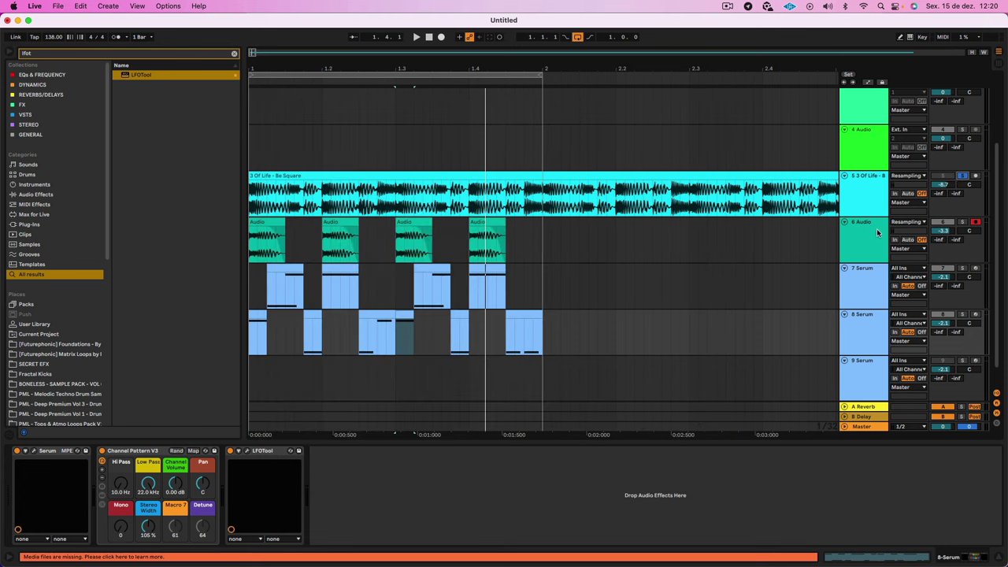
pyautogui.click(918, 230)
pyautogui.click(964, 223)
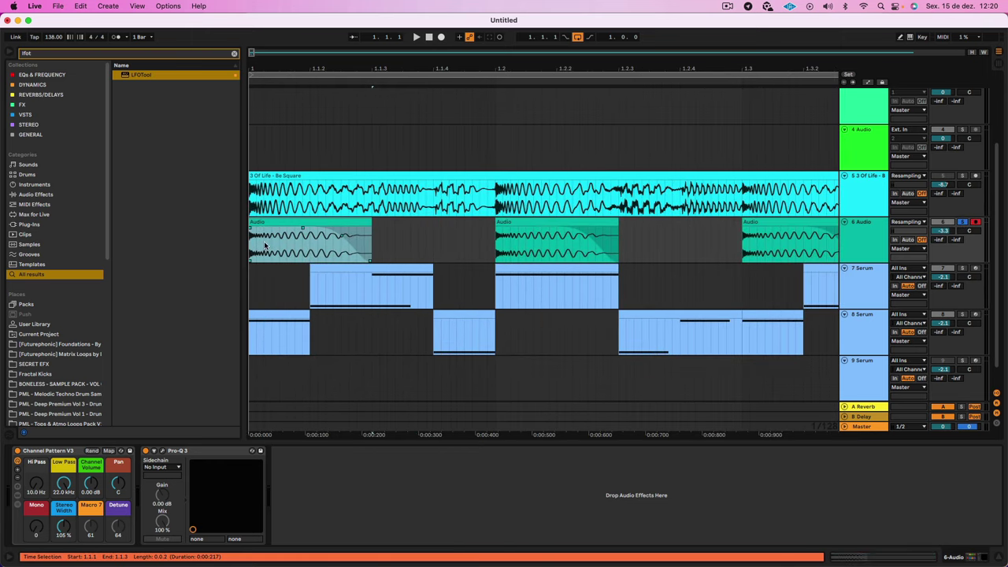
pyautogui.click(470, 37)
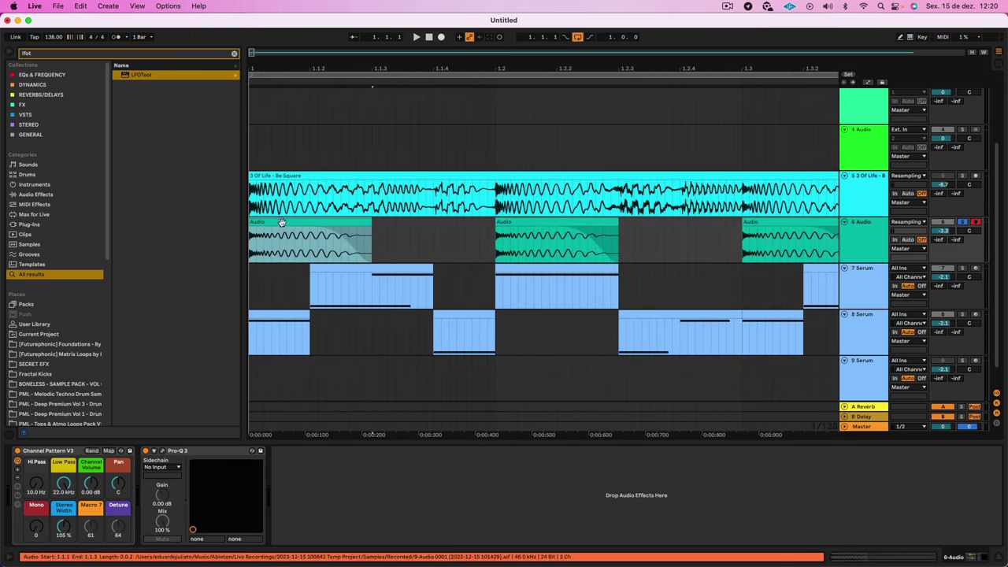
pyautogui.click(265, 258)
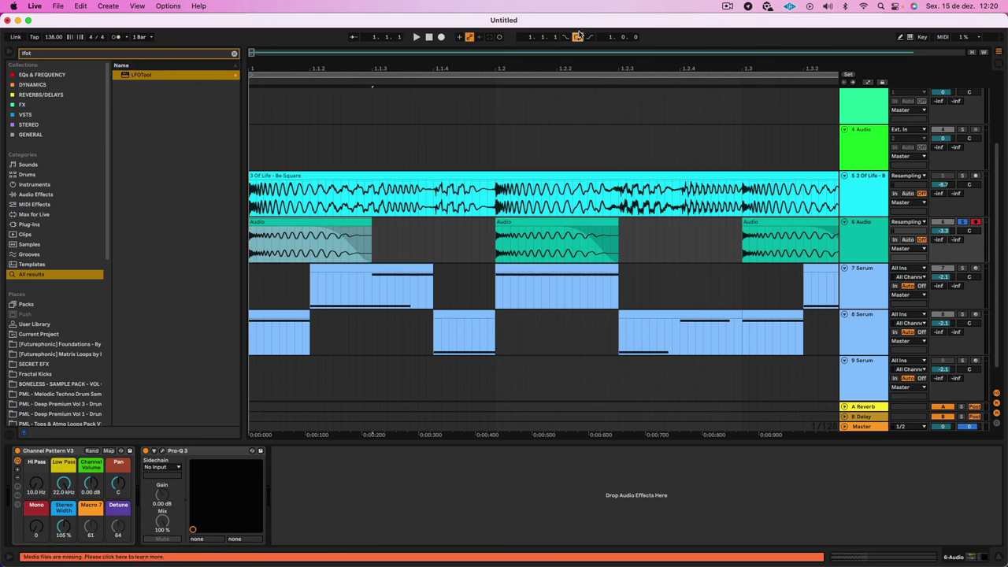
pyautogui.press('space')
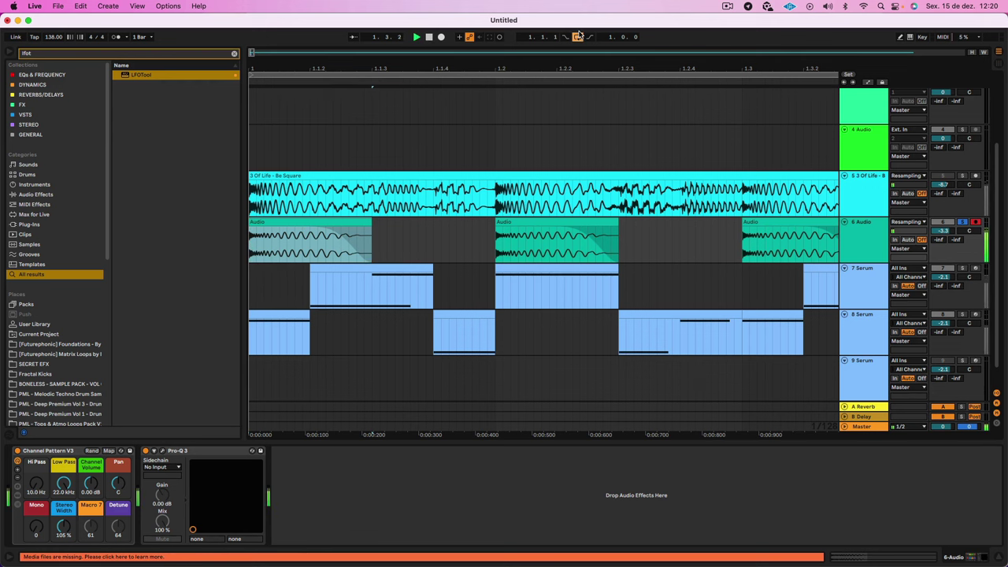
pyautogui.press('space')
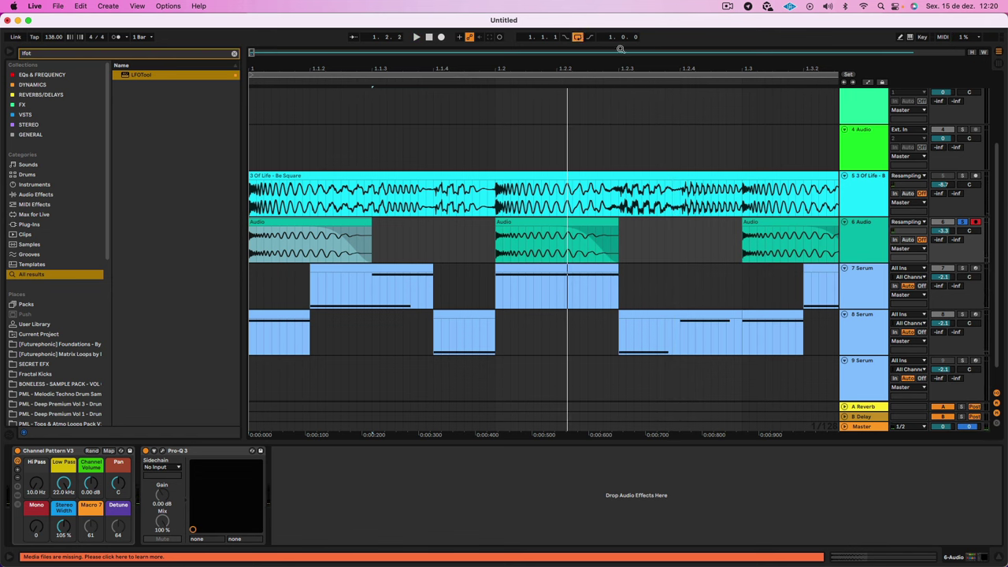
# Examine how the kick clips on 6 Audio line up with the bass clips on 7 Serum and 8 Serum across the first bar.
pyautogui.click(562, 245)
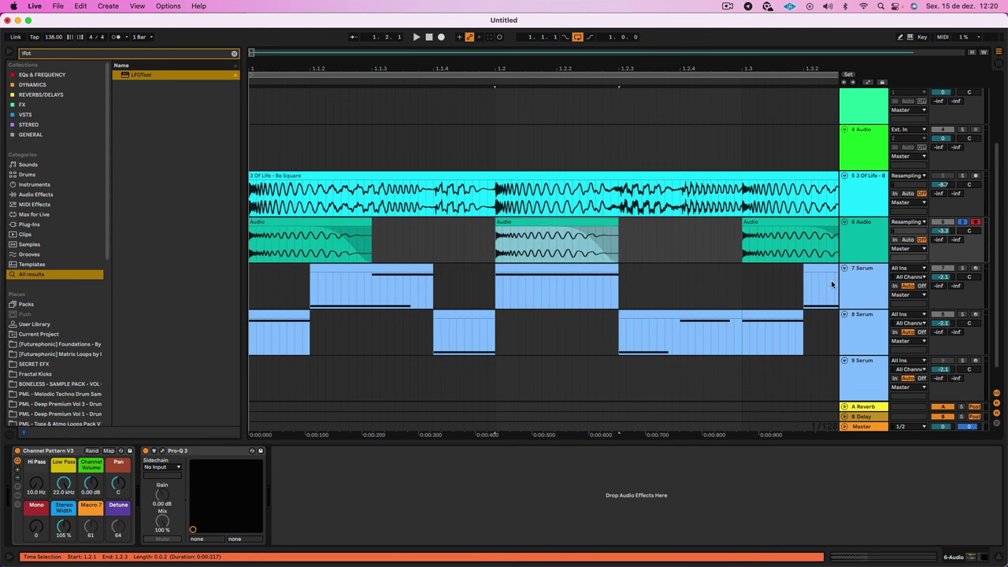
pyautogui.press('Down')
pyautogui.press('Down')
pyautogui.click(874, 288)
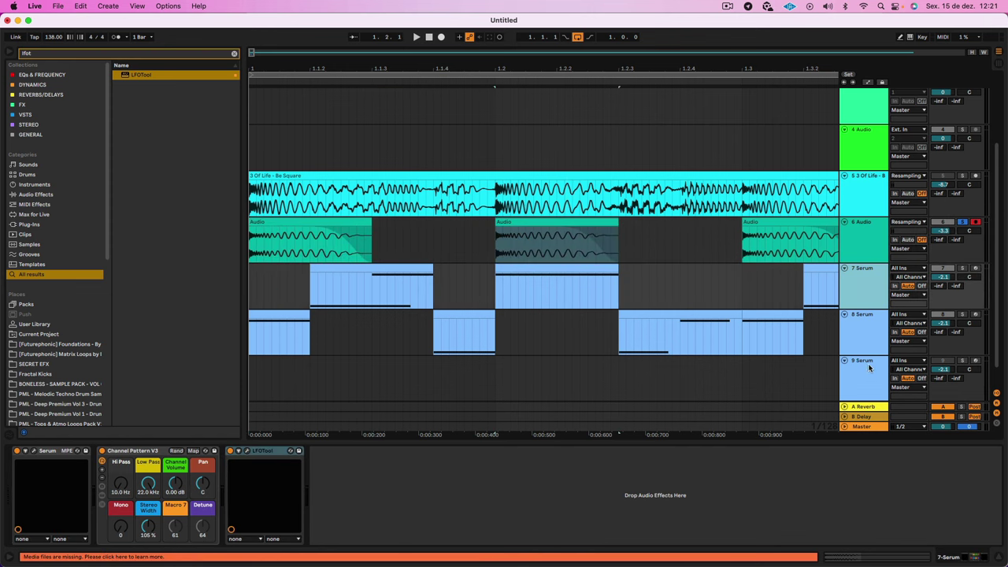
pyautogui.click(870, 322)
pyautogui.click(857, 284)
pyautogui.click(862, 334)
pyautogui.click(858, 298)
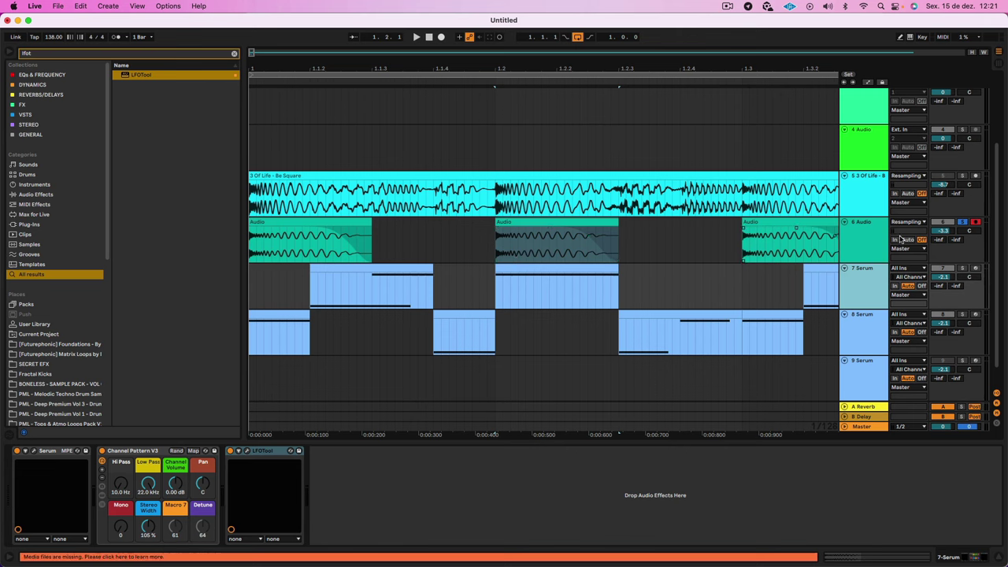
pyautogui.hscroll(6, 642, 266)
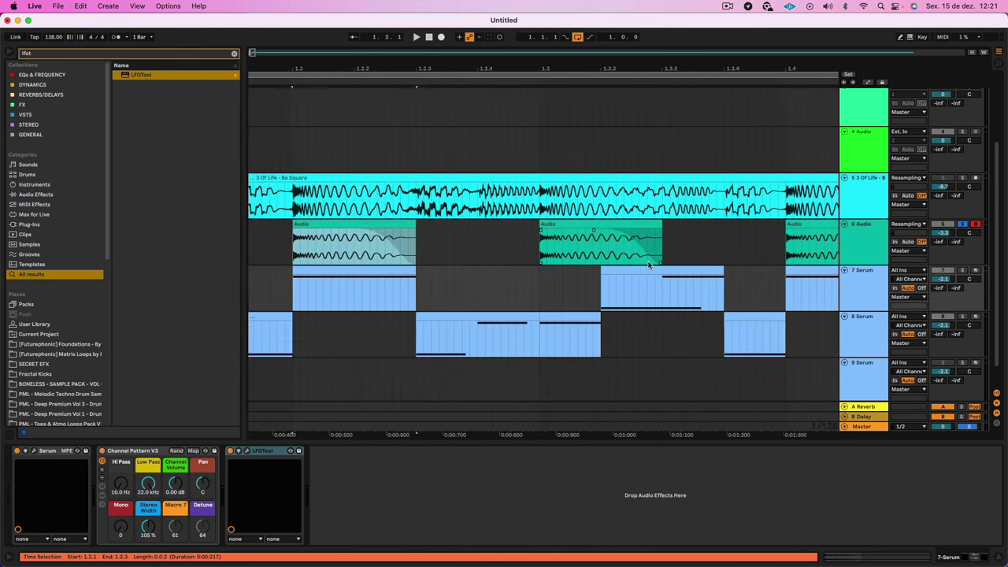
pyautogui.hscroll(-6, 652, 263)
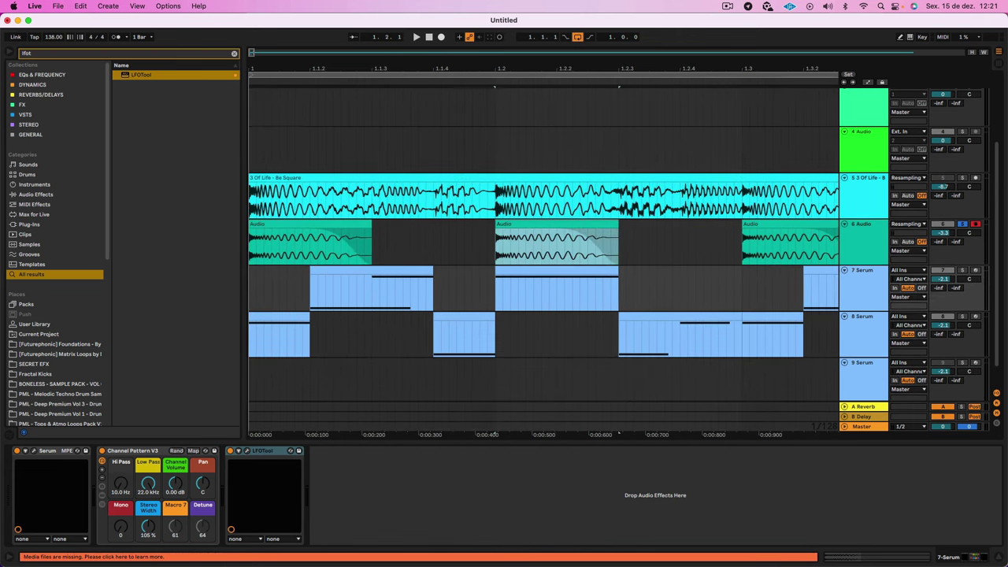
pyautogui.moveTo(484, 71); pyautogui.dragTo(483, 46)
pyautogui.moveTo(370, 69); pyautogui.dragTo(350, 75)
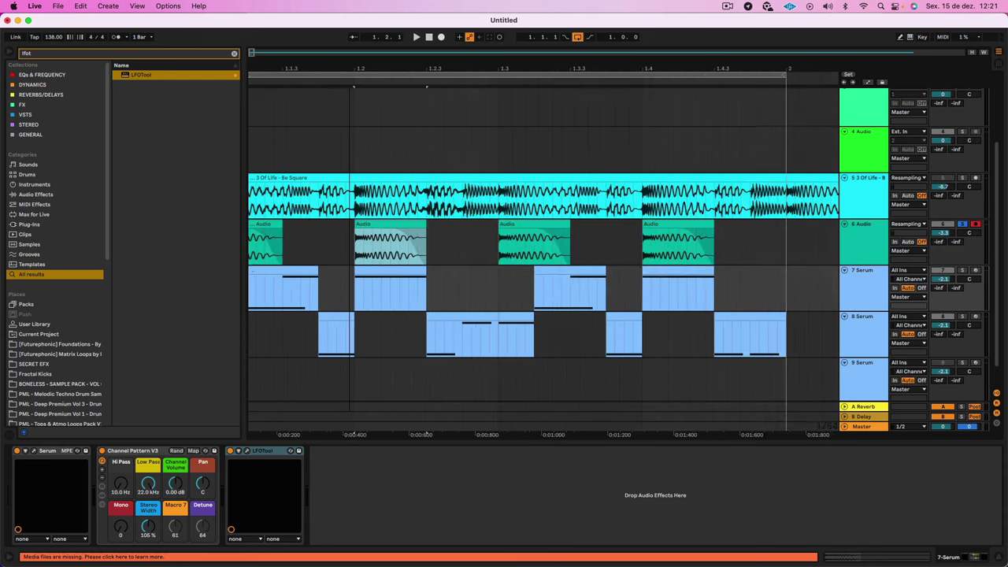
pyautogui.hscroll(-2, 430, 197)
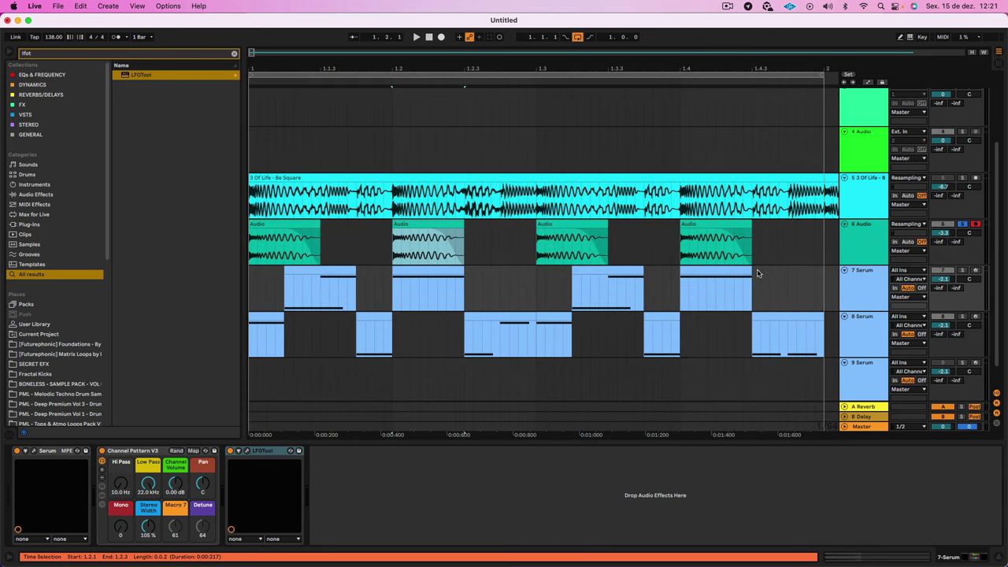
# Solo 7 Serum alongside the kick, play from the start of bar 1 and bypass the track's LFOTool.
pyautogui.click(872, 273)
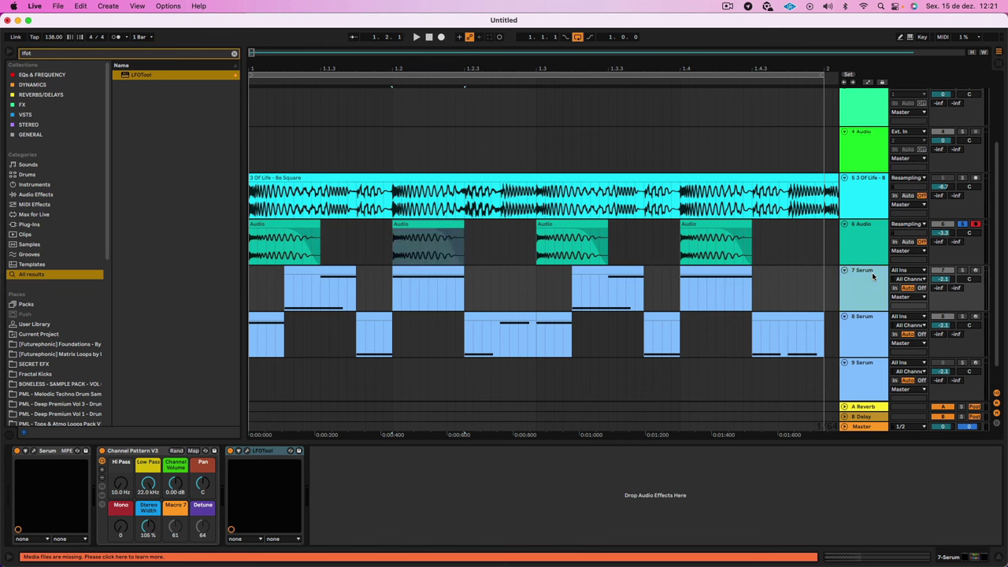
pyautogui.scroll(-1, 871, 274)
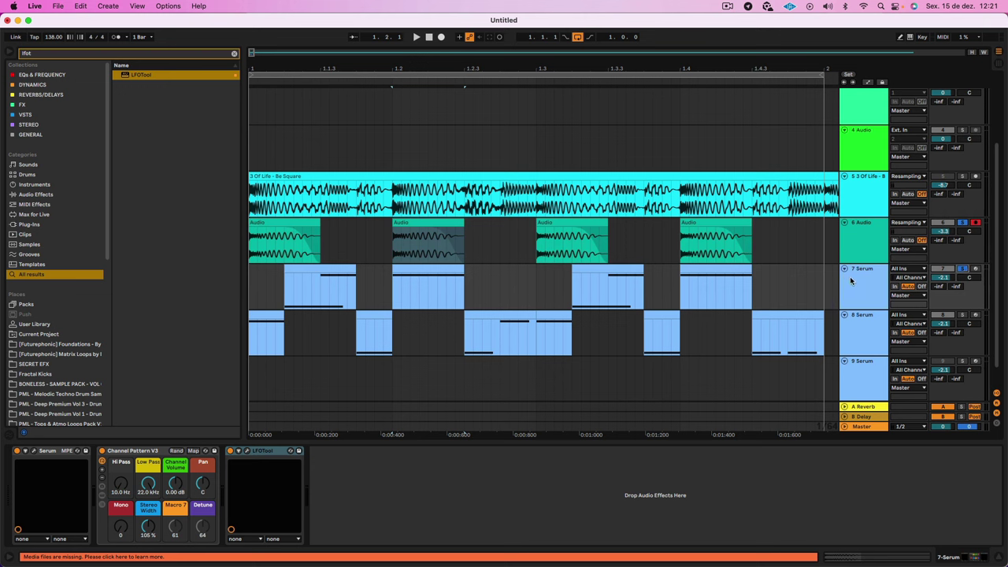
pyautogui.click(257, 280)
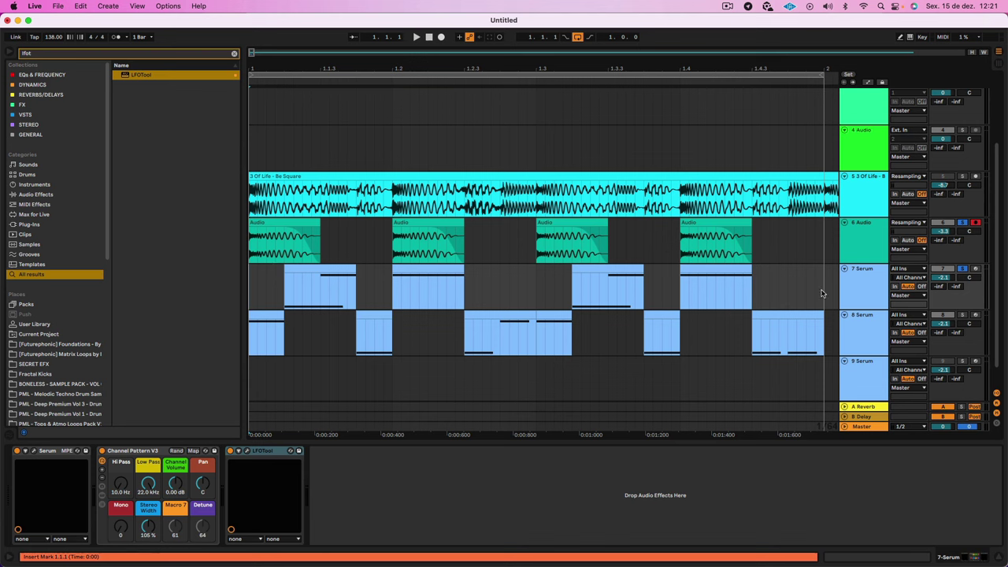
pyautogui.press('space')
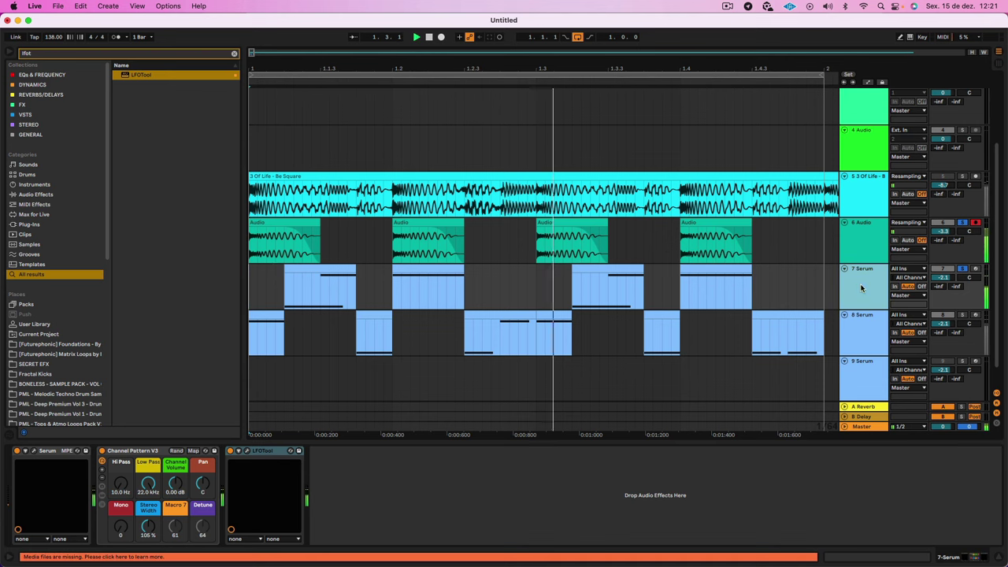
pyautogui.click(230, 451)
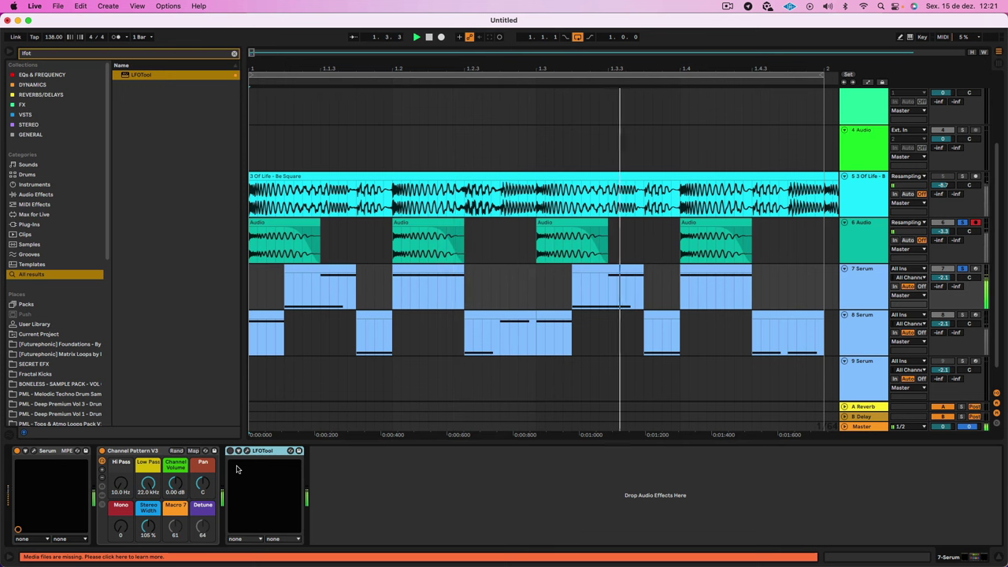
pyautogui.click(879, 291)
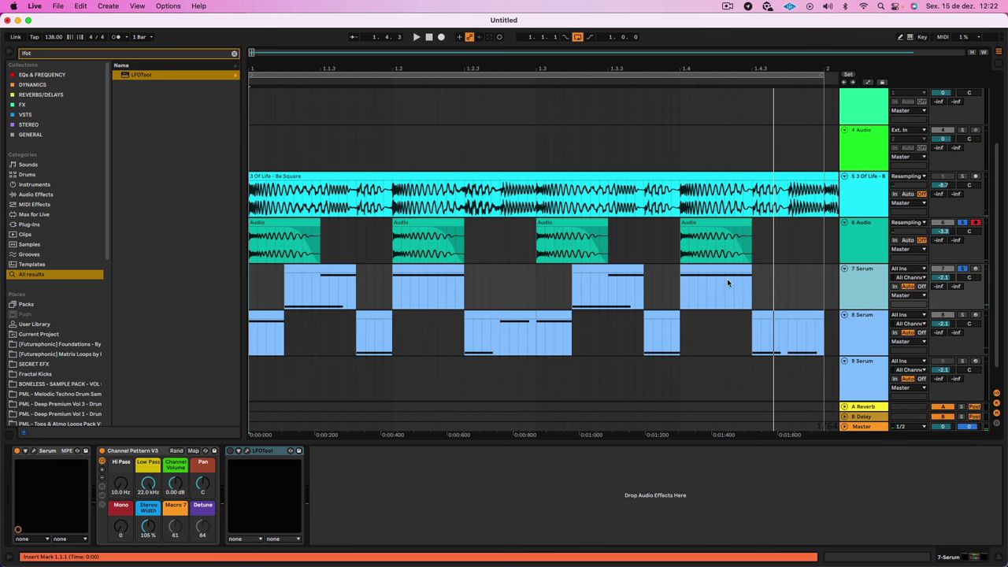
# Open the Serum instrument of the 7 Serum track and leave that track as the only one soloed.
pyautogui.click(34, 451)
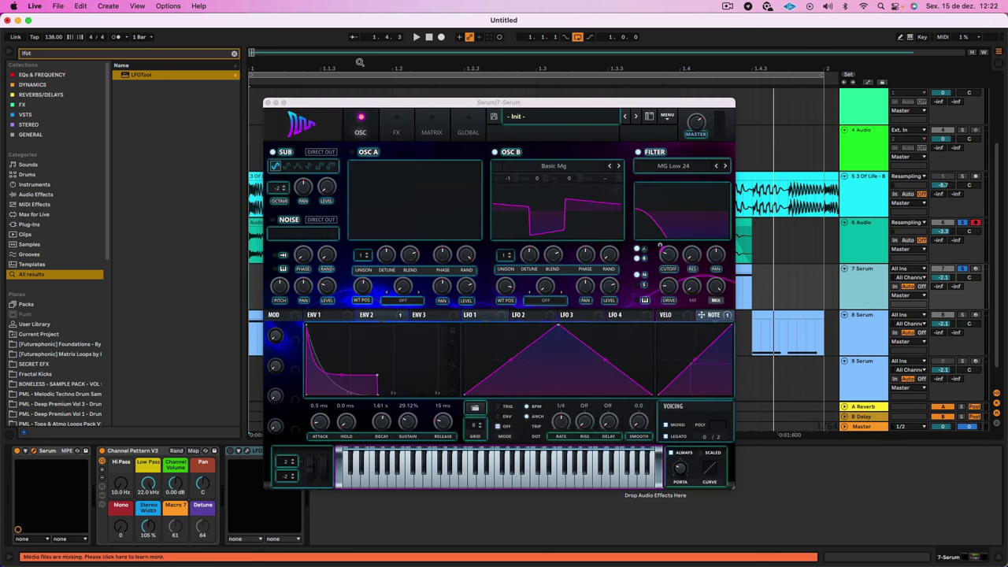
pyautogui.moveTo(445, 103); pyautogui.dragTo(429, 97)
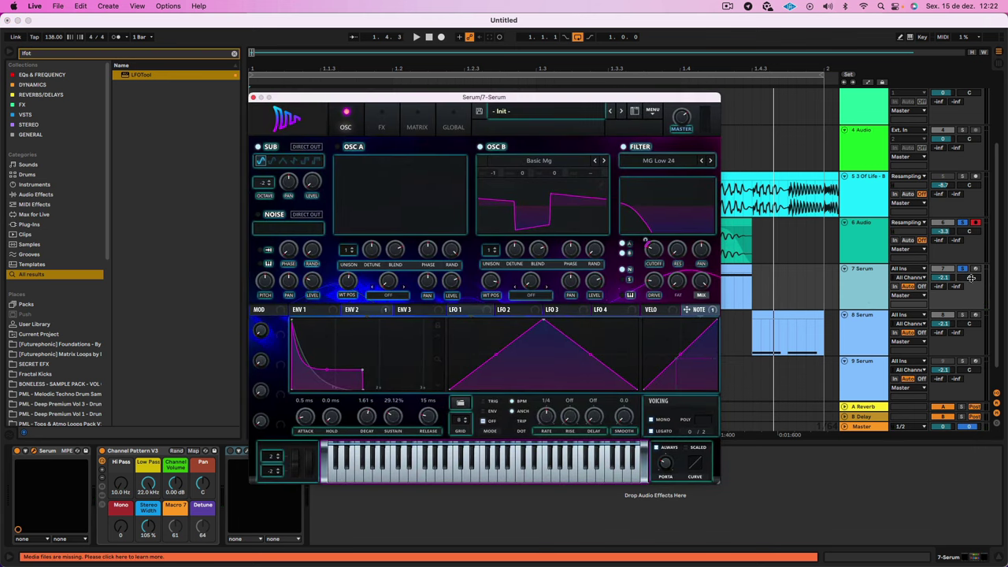
pyautogui.click(962, 272)
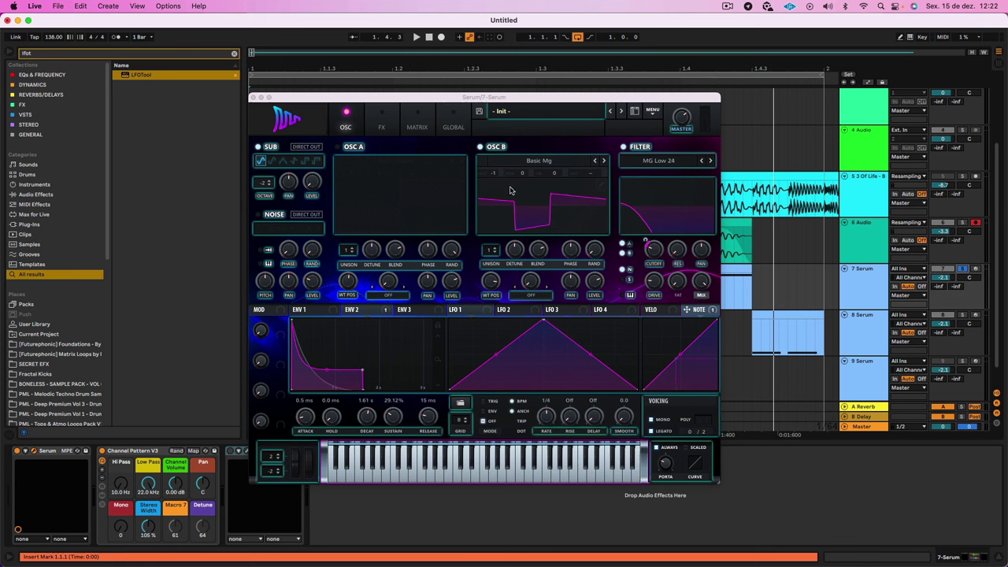
# Shift oscillator B's wavetable position and switch off the filter, leaving oscillator A disabled.
pyautogui.click(338, 147)
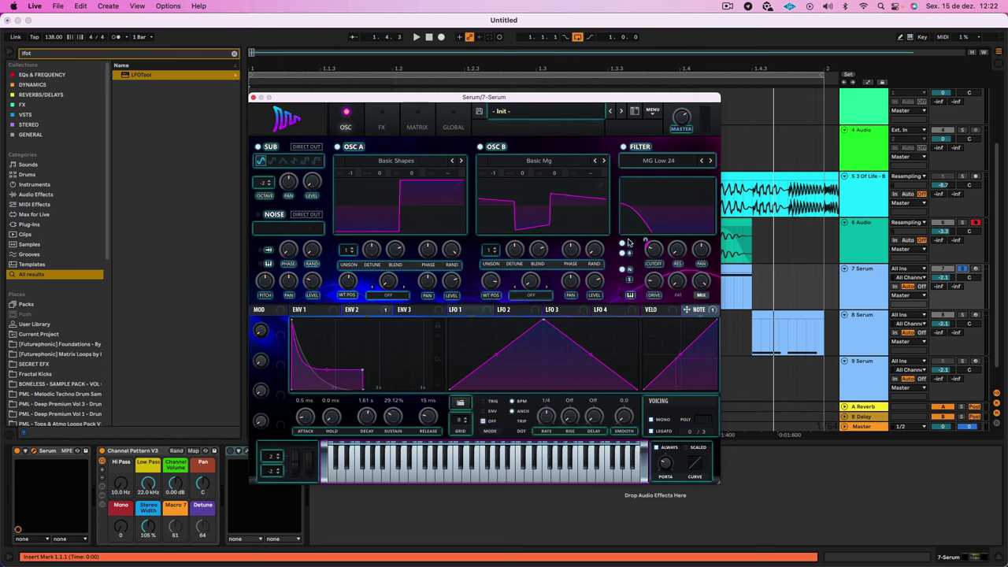
pyautogui.moveTo(491, 287)
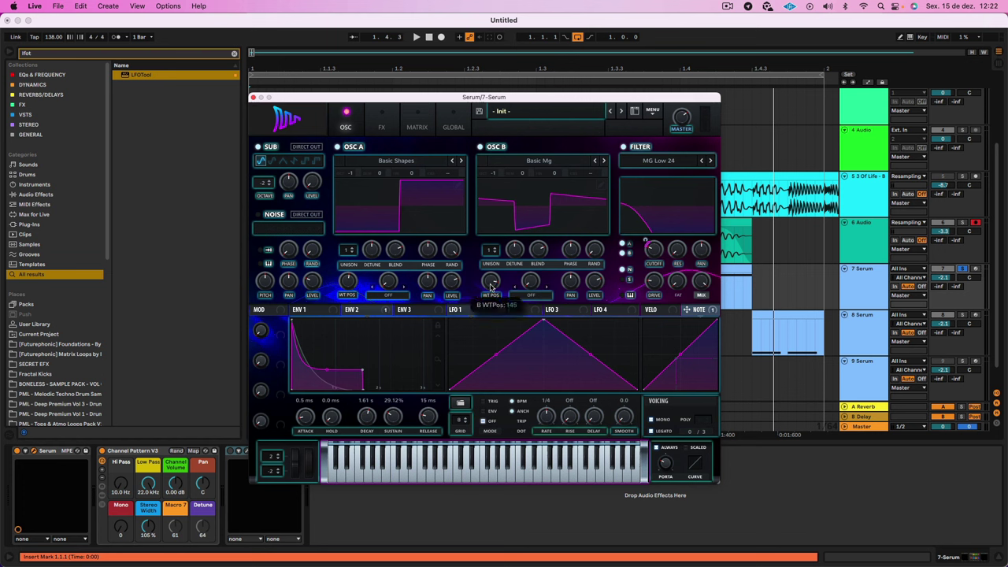
pyautogui.moveTo(491, 288)
pyautogui.mouseDown()
pyautogui.moveTo(495, 266)
pyautogui.moveTo(502, 418)
pyautogui.moveTo(496, 273)
pyautogui.mouseUp()
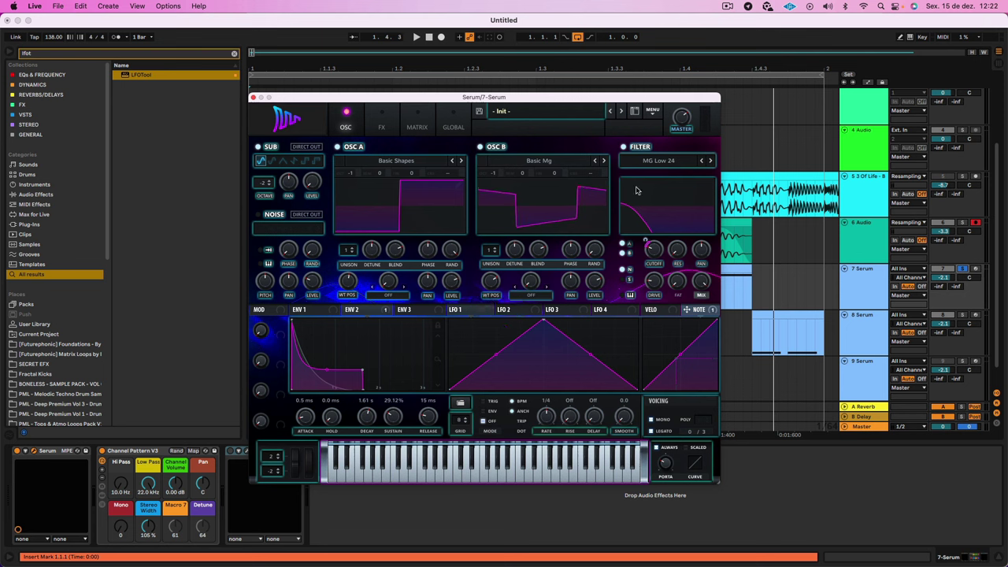
pyautogui.click(623, 146)
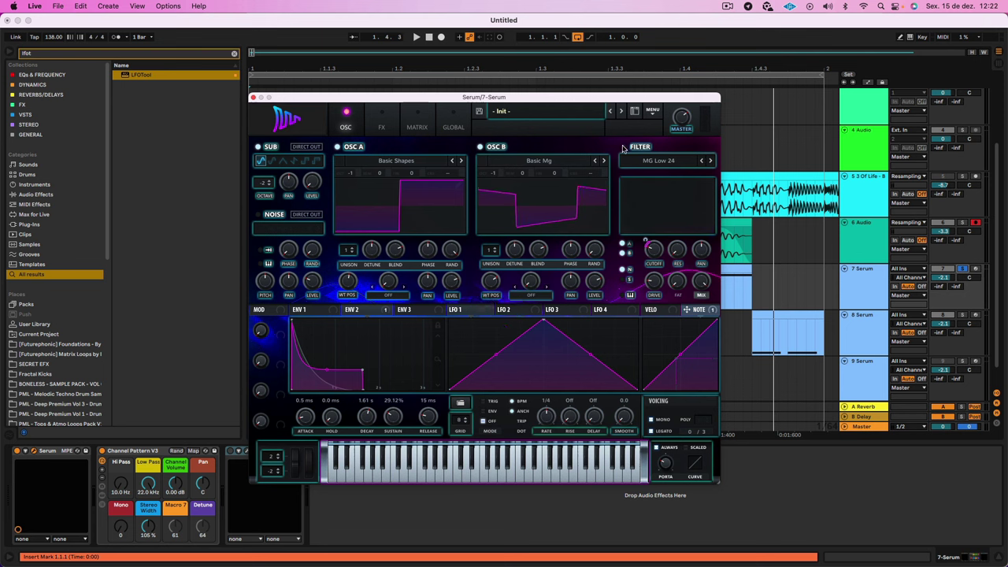
pyautogui.click(337, 148)
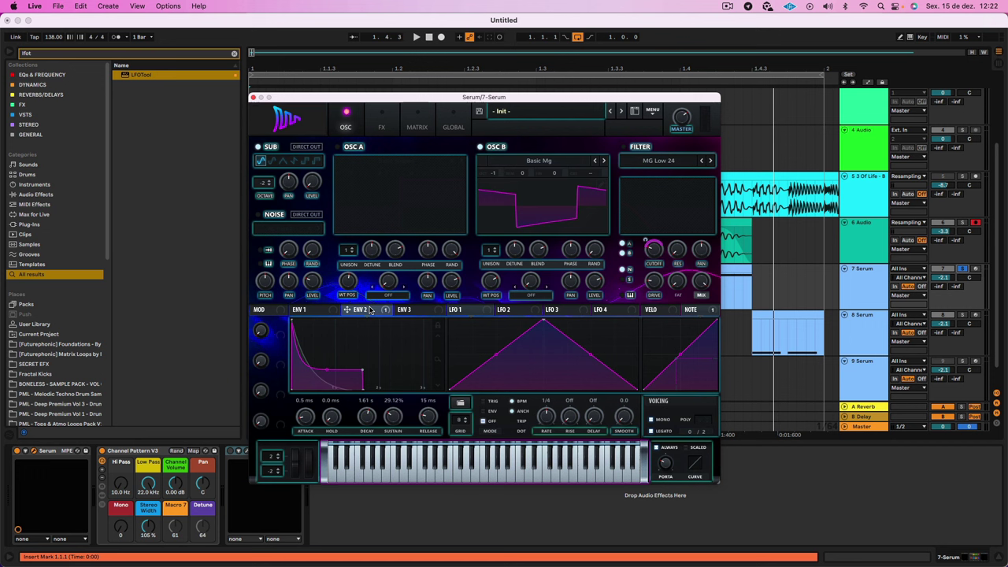
# Set Envelope 1's decay to 1.18 s and readjust oscillator B's wavetable position for a narrower pulse.
pyautogui.click(312, 309)
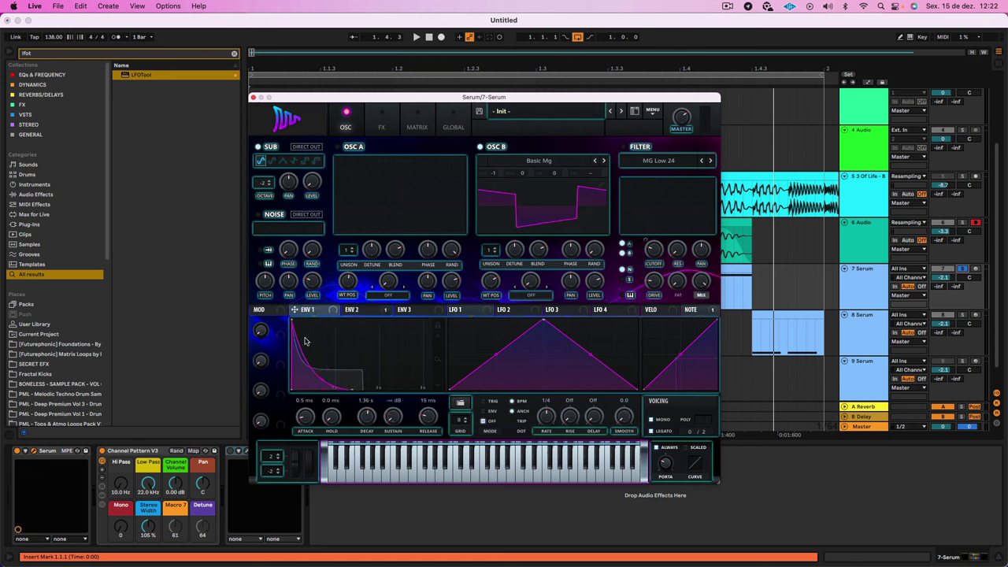
pyautogui.moveTo(368, 416); pyautogui.dragTo(366, 421)
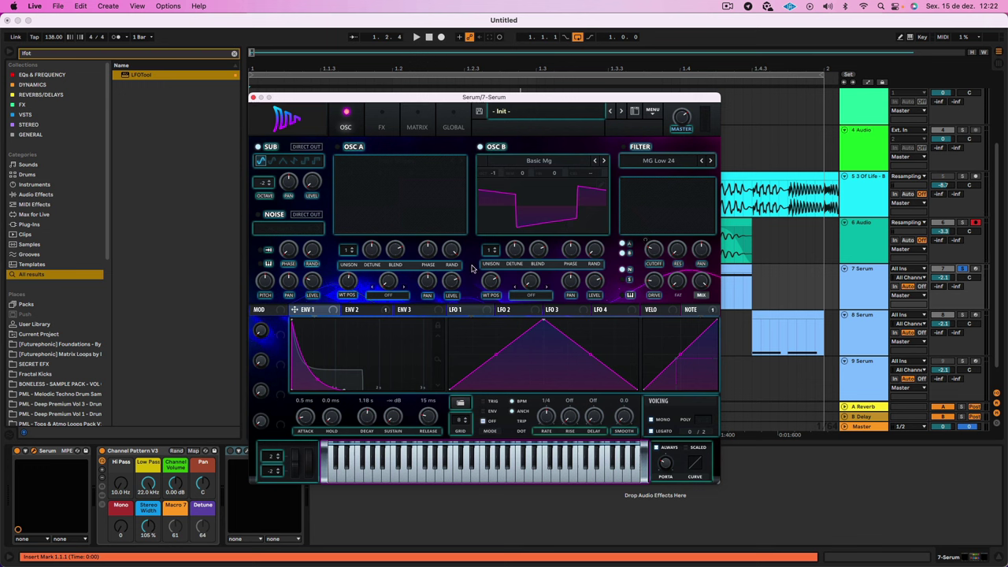
pyautogui.moveTo(485, 285); pyautogui.dragTo(490, 275)
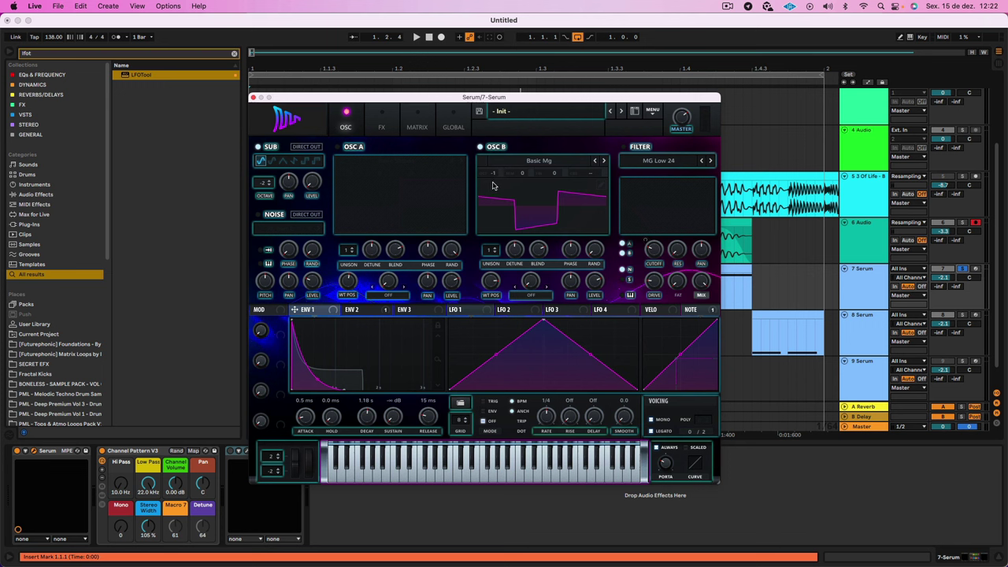
# Check the mono voicing and portamento settings in Serum and play back the soloed 7 Serum bass.
pyautogui.click(650, 419)
pyautogui.moveTo(665, 464)
pyautogui.moveTo(666, 467)
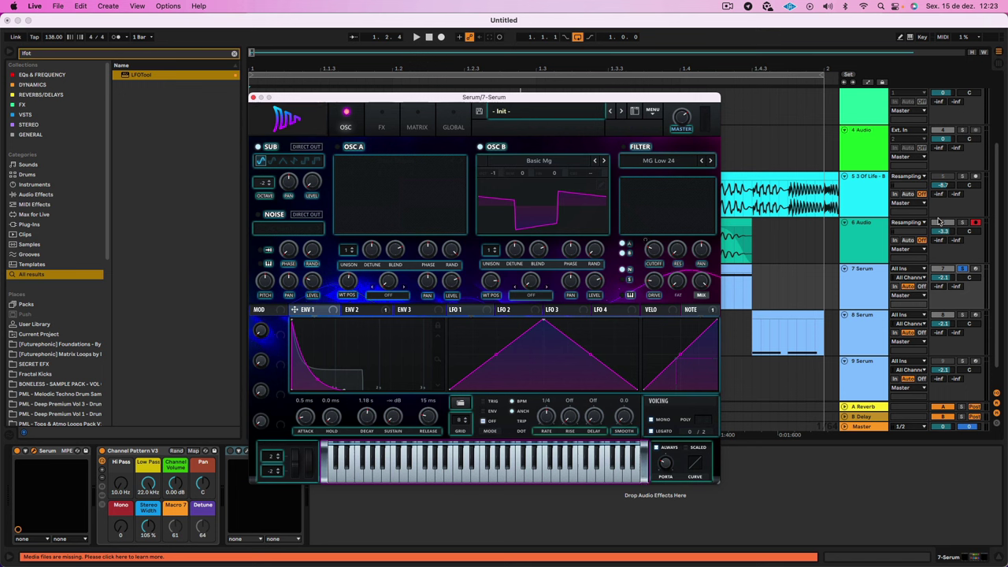
pyautogui.click(866, 287)
pyautogui.press('space')
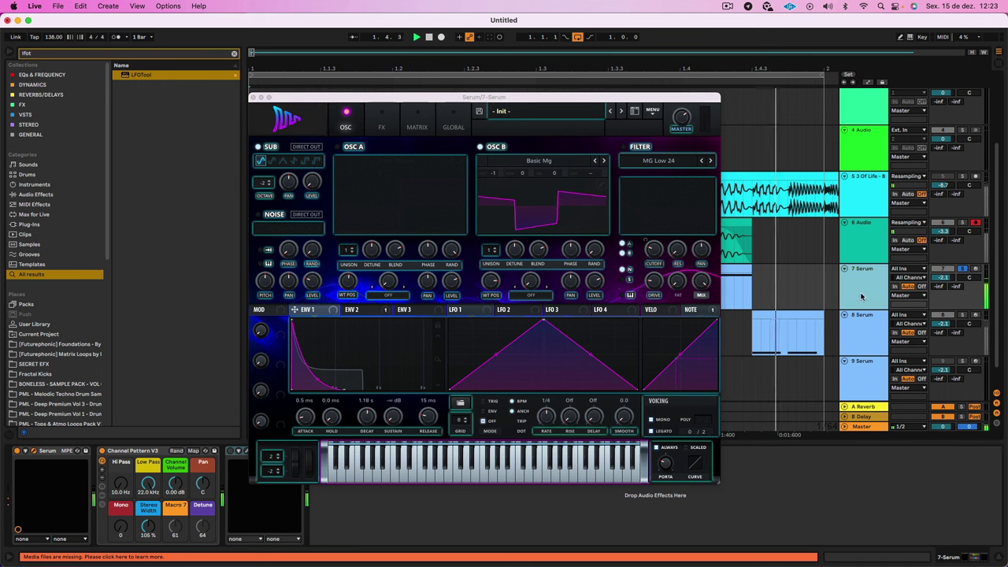
# Readjust oscillator B's wavetable position during playback and switch the 7 Serum filter back on.
pyautogui.click(665, 455)
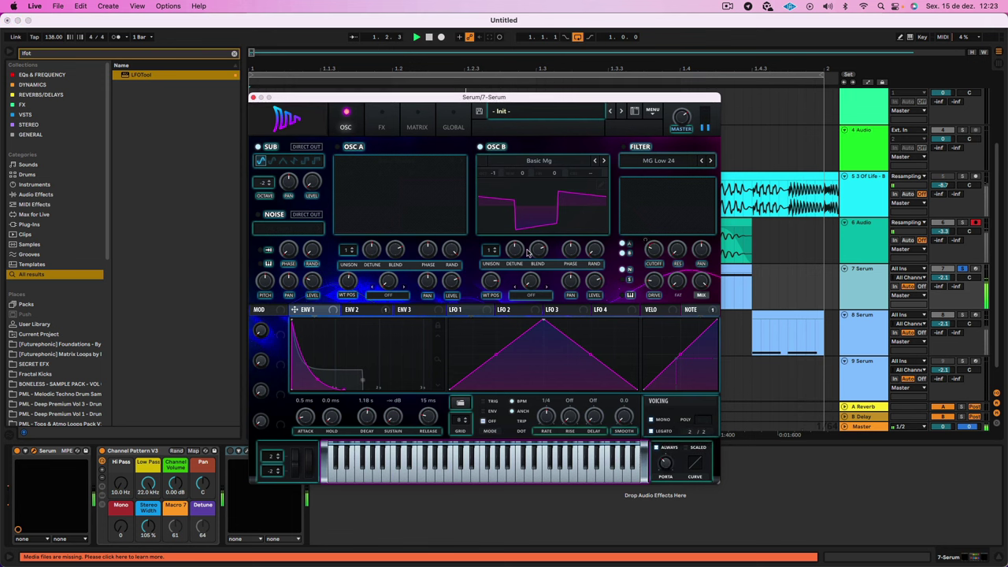
pyautogui.moveTo(495, 290)
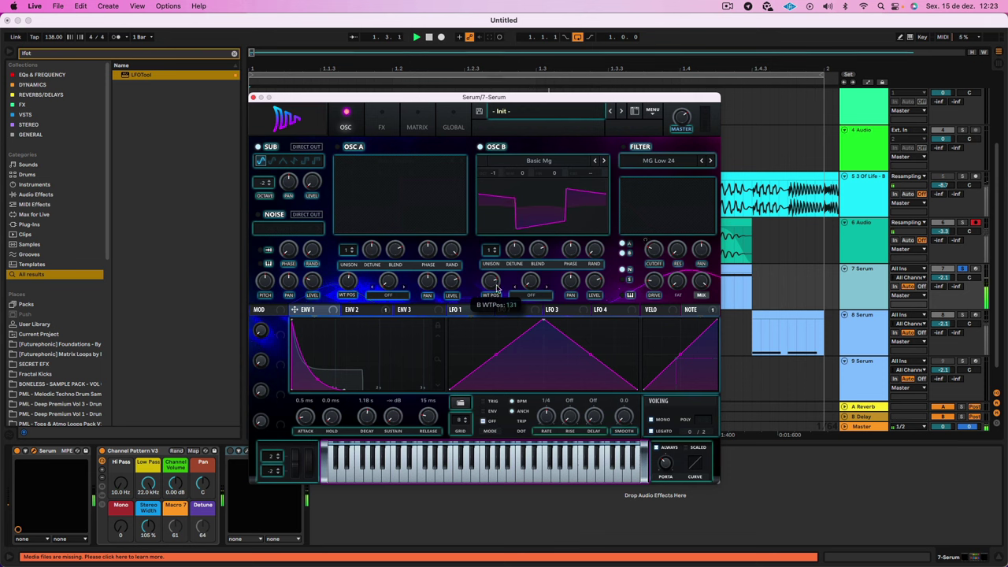
pyautogui.moveTo(496, 290); pyautogui.dragTo(497, 292)
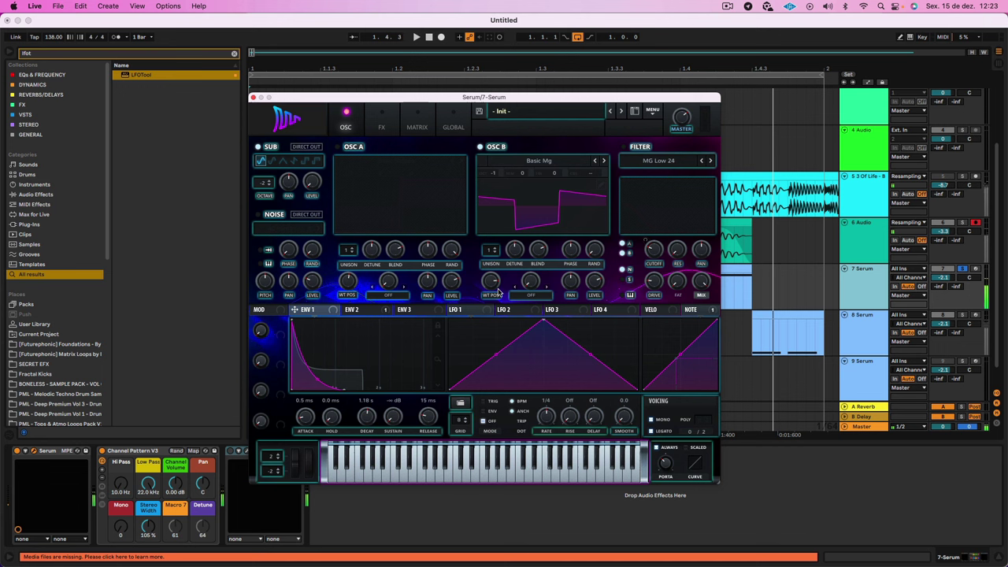
pyautogui.click(623, 146)
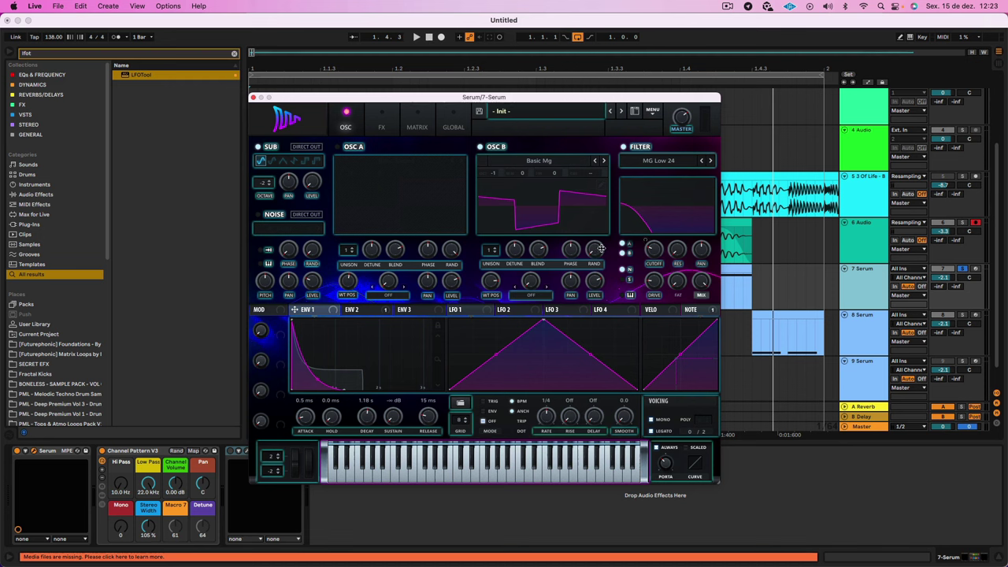
# Enable LFOTool on the 7 Serum track, check its volume-ducking curve during playback and close its window.
pyautogui.click(229, 451)
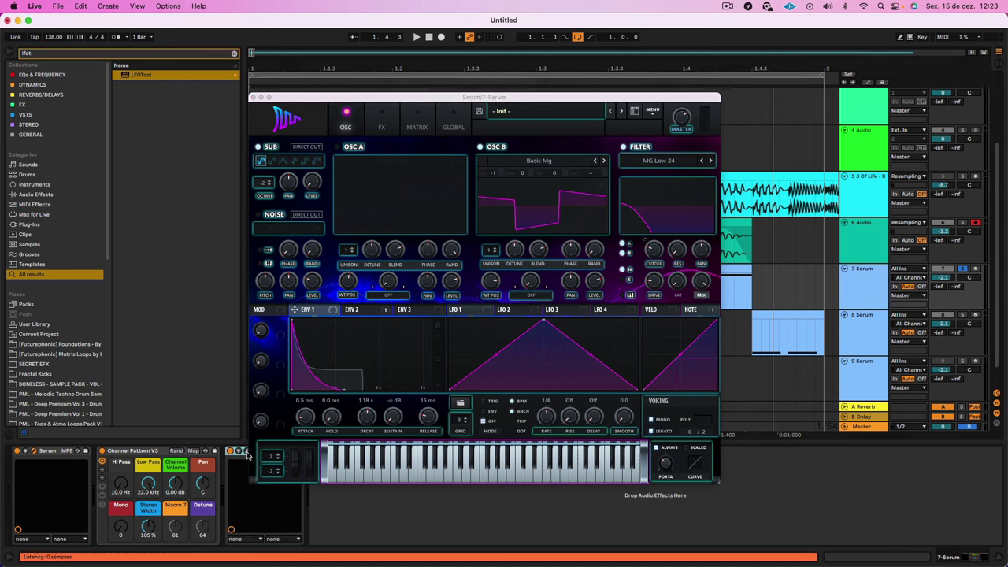
pyautogui.click(238, 452)
pyautogui.moveTo(408, 131); pyautogui.dragTo(440, 129)
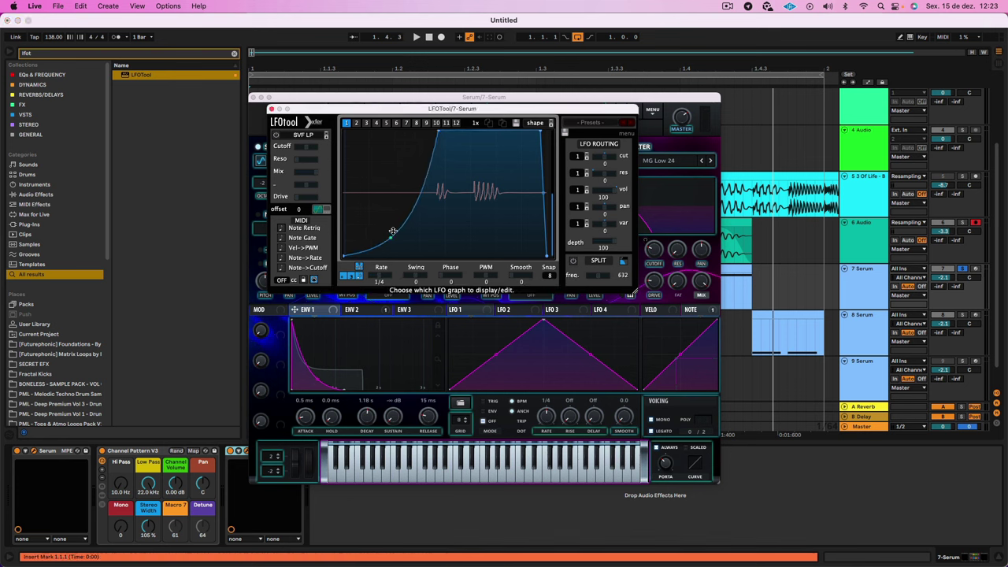
pyautogui.moveTo(569, 108); pyautogui.dragTo(445, 116)
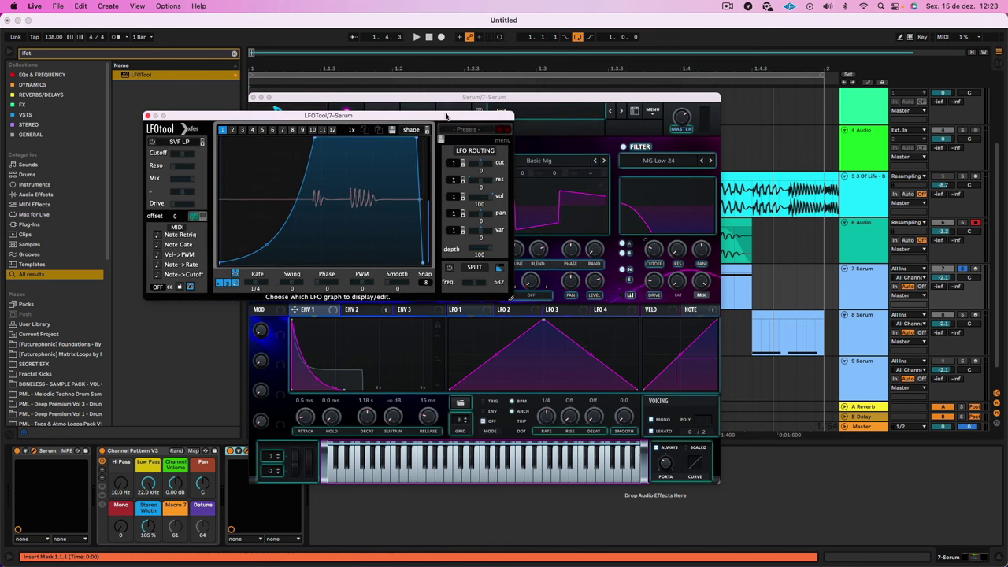
pyautogui.press('space')
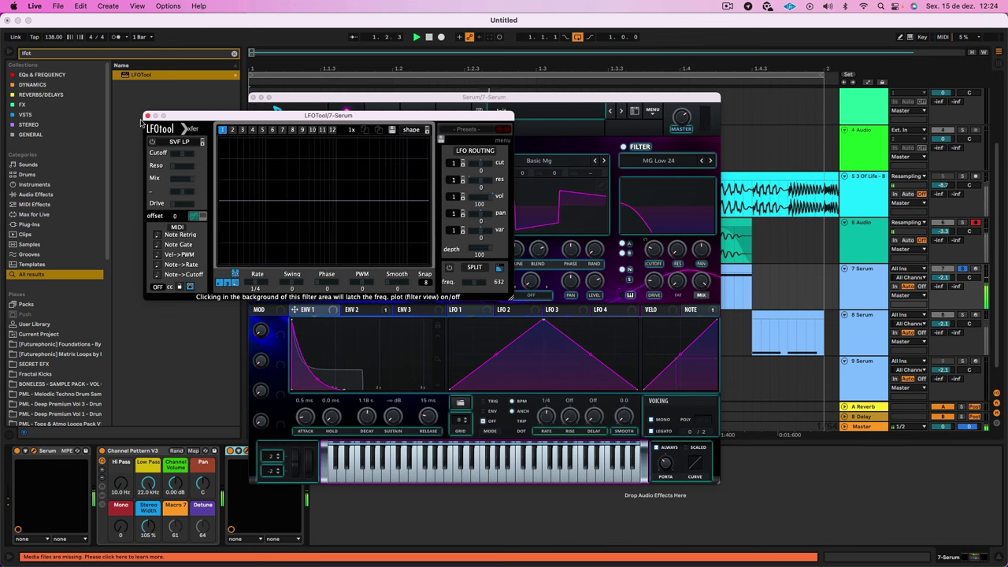
pyautogui.click(148, 116)
# Set oscillator B's wavetable position to about 114 and give Envelope 2 a 1.64 s decay and 0% sustain.
pyautogui.moveTo(490, 281)
pyautogui.mouseDown()
pyautogui.moveTo(485, 316)
pyautogui.moveTo(493, 296)
pyautogui.mouseUp()
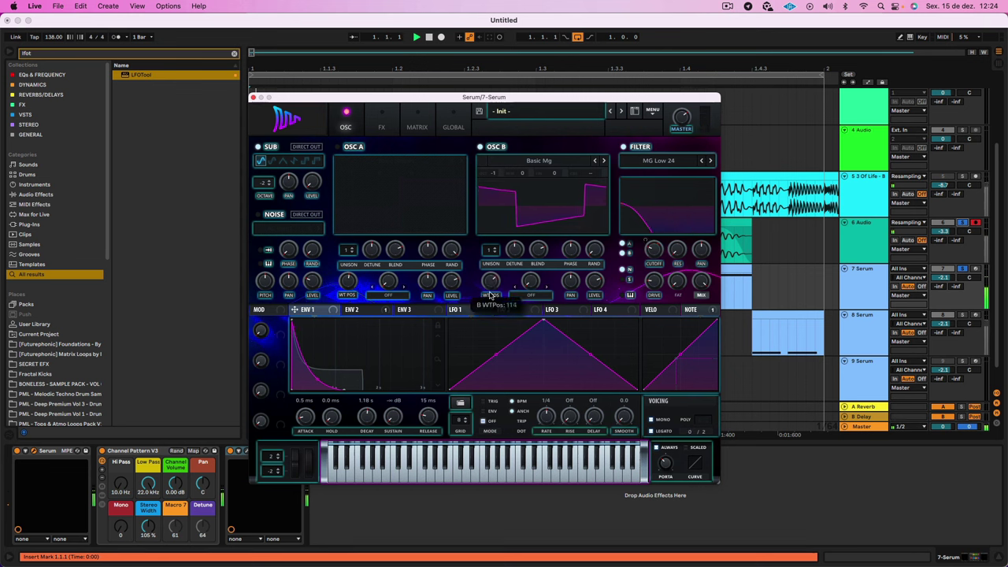
pyautogui.click(351, 310)
pyautogui.moveTo(329, 370)
pyautogui.mouseDown()
pyautogui.moveTo(336, 350)
pyautogui.moveTo(332, 369)
pyautogui.mouseUp()
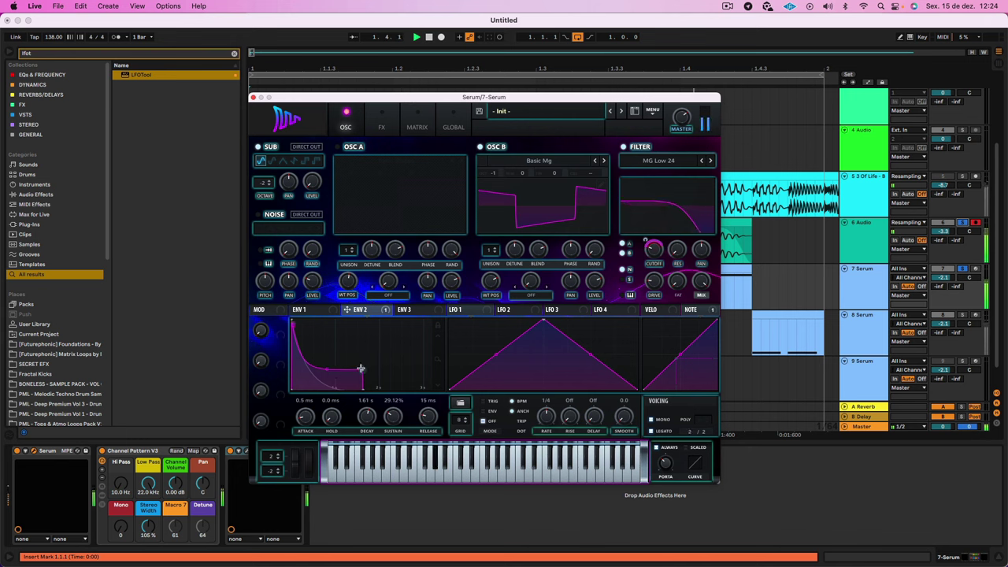
pyautogui.moveTo(332, 373); pyautogui.dragTo(329, 392)
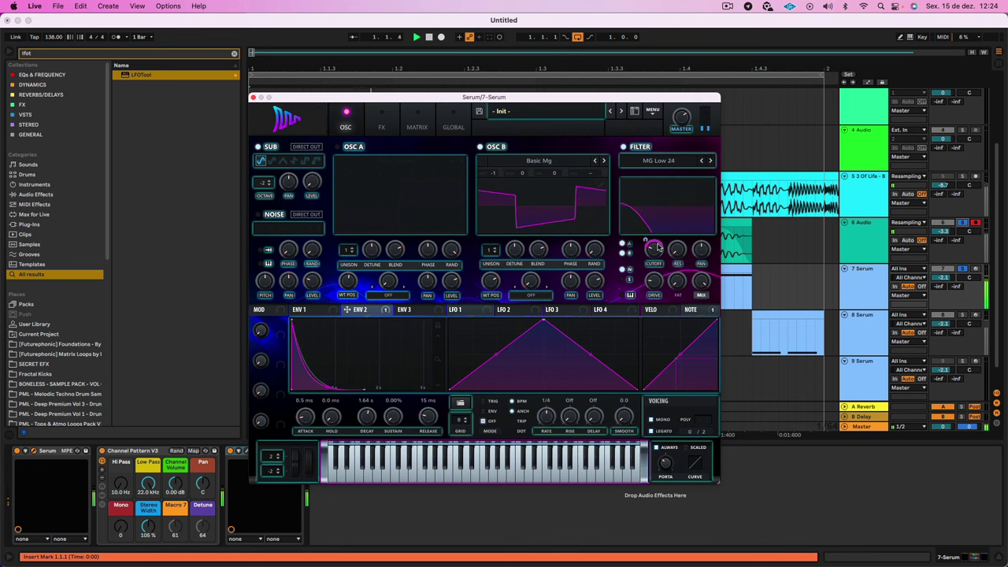
# Fine-tune the low-pass filter cutoff during playback and set Envelope 2's modulation amount on it to about 39.
pyautogui.moveTo(656, 254)
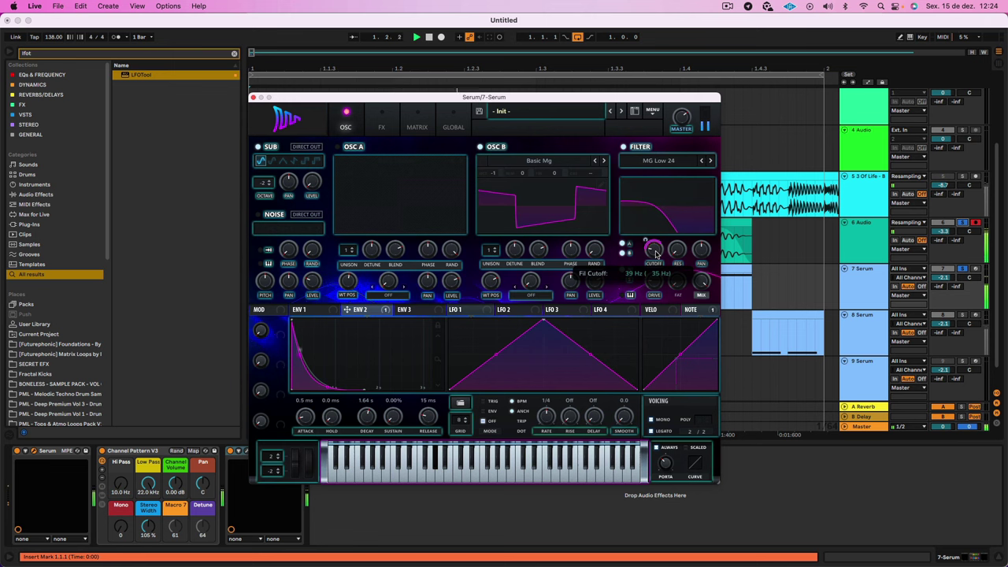
pyautogui.moveTo(656, 254); pyautogui.dragTo(663, 239)
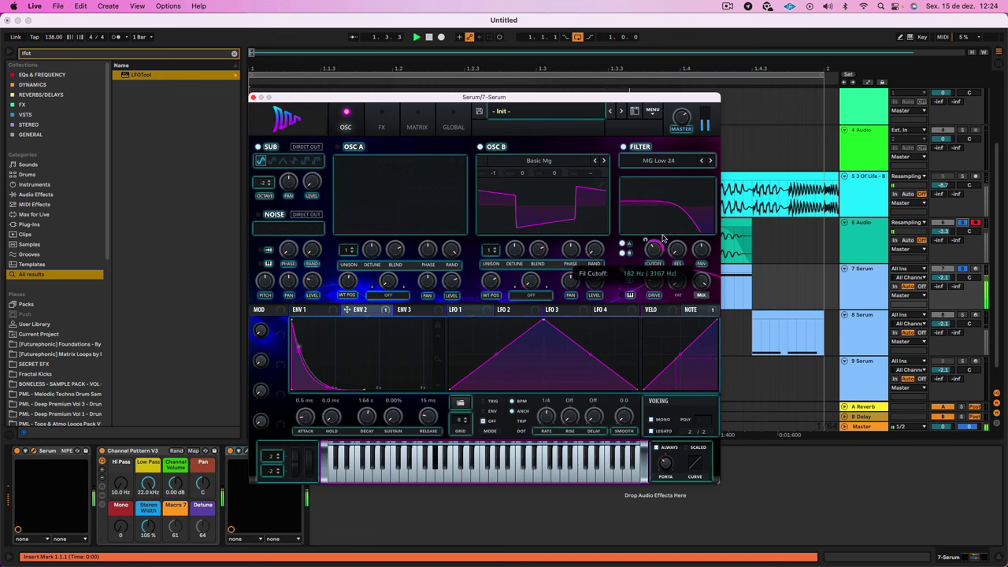
pyautogui.moveTo(641, 242)
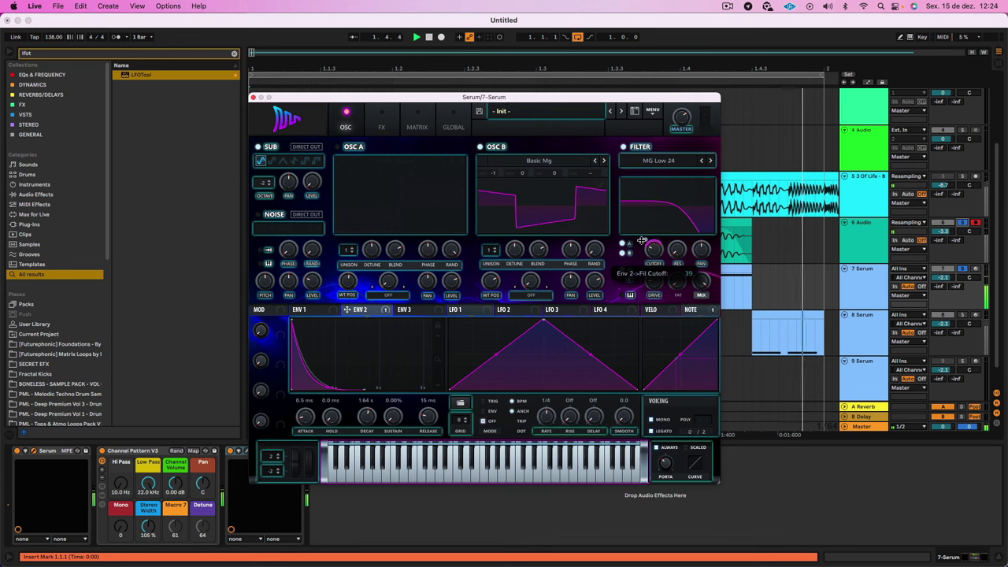
pyautogui.moveTo(640, 242); pyautogui.dragTo(642, 240)
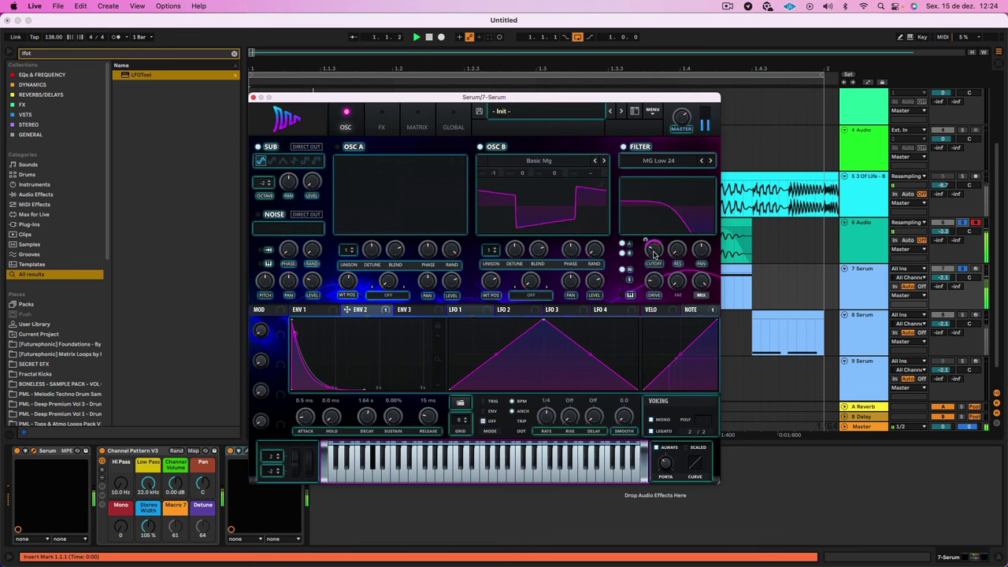
pyautogui.moveTo(654, 253)
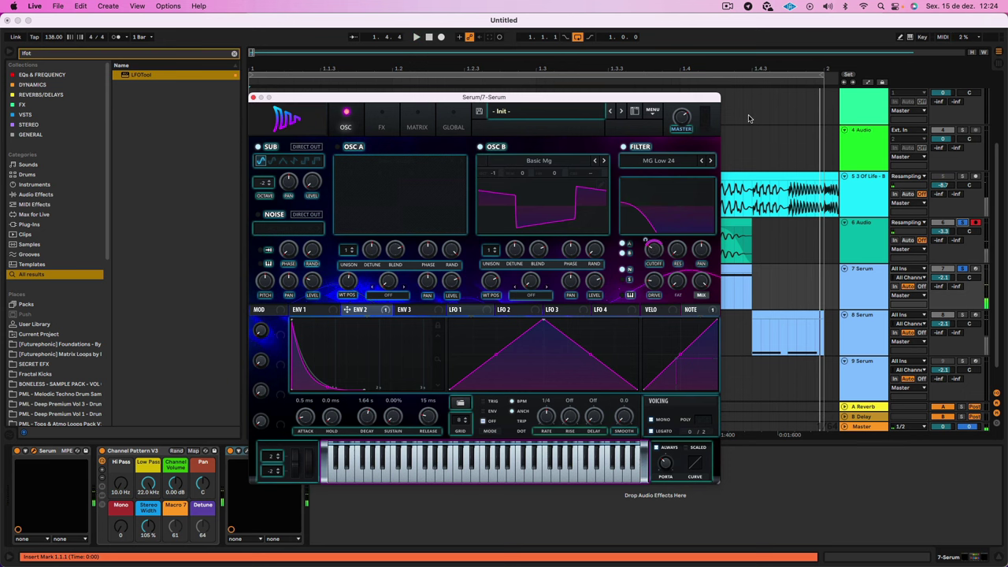
# Check Serum's effects page for active effects, return to the oscillator page and close the instrument window.
pyautogui.click(383, 126)
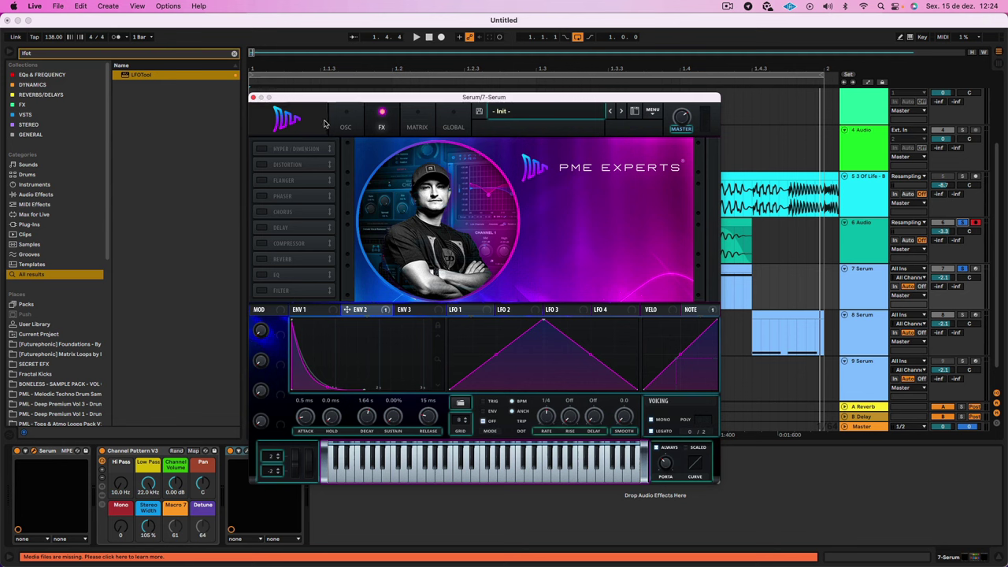
pyautogui.click(346, 125)
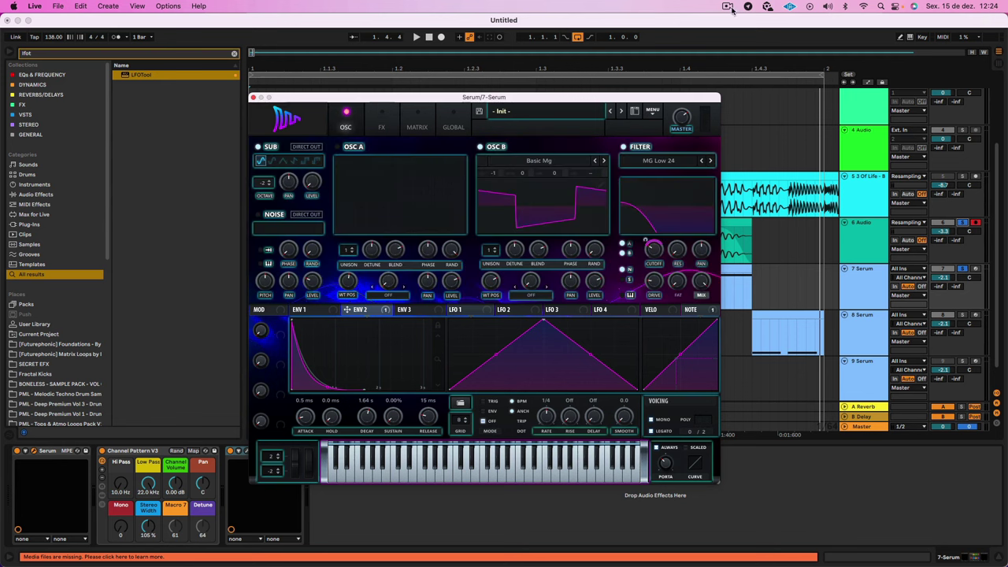
pyautogui.click(859, 274)
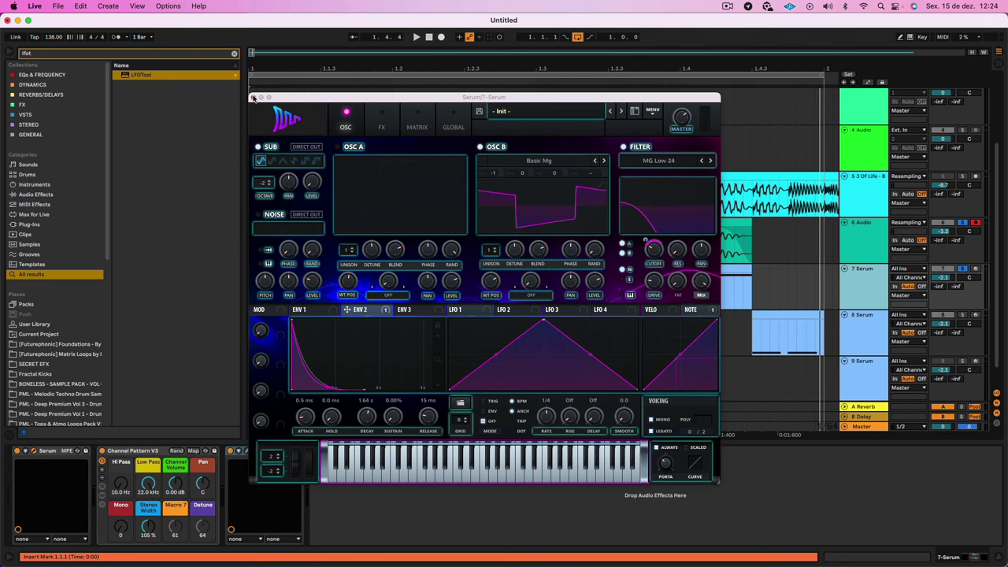
pyautogui.click(253, 98)
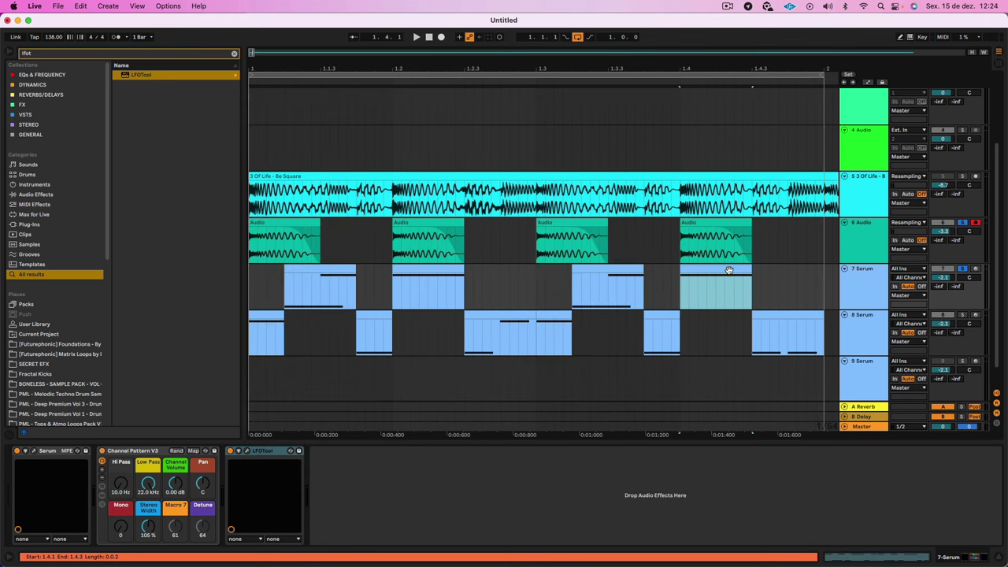
# Consolidate the 7 Serum clips across the whole bar into a single clip and open its notes.
pyautogui.moveTo(821, 277); pyautogui.dragTo(217, 269)
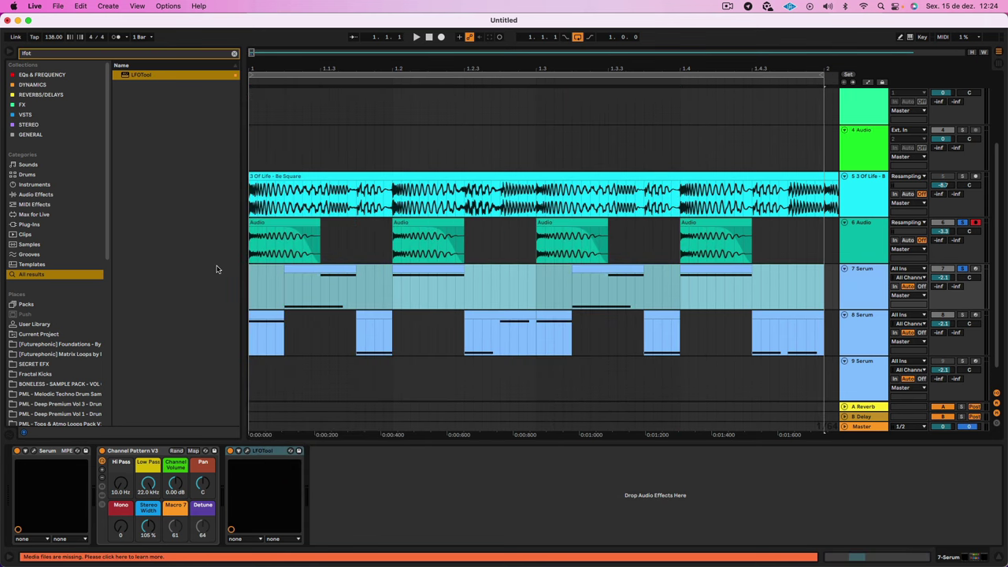
pyautogui.click(259, 268)
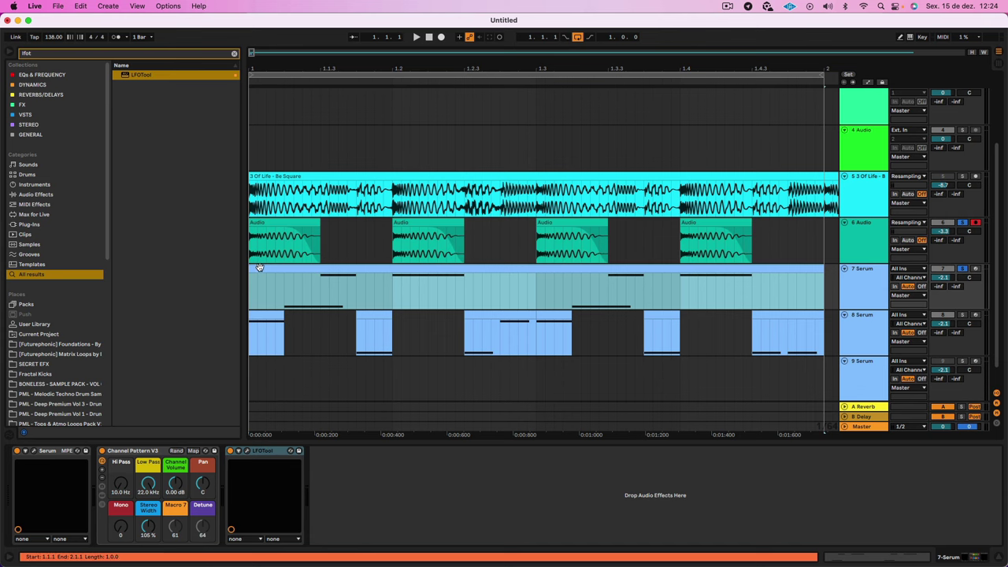
pyautogui.doubleClick(290, 269)
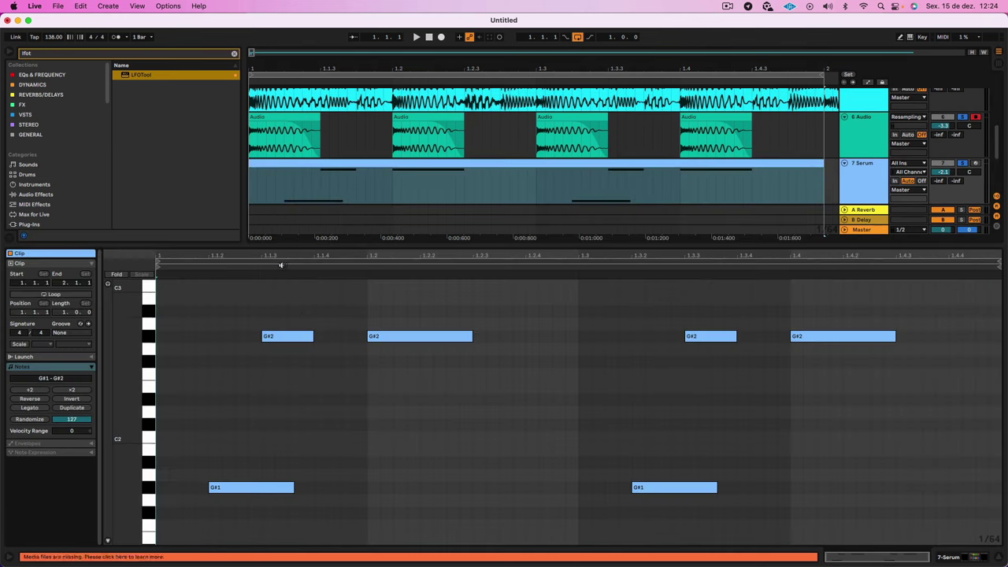
# Examine the G#1 and G#2 notes and set the note editor's fixed grid to 1/16.
pyautogui.moveTo(220, 521); pyautogui.dragTo(261, 464)
pyautogui.click(282, 336)
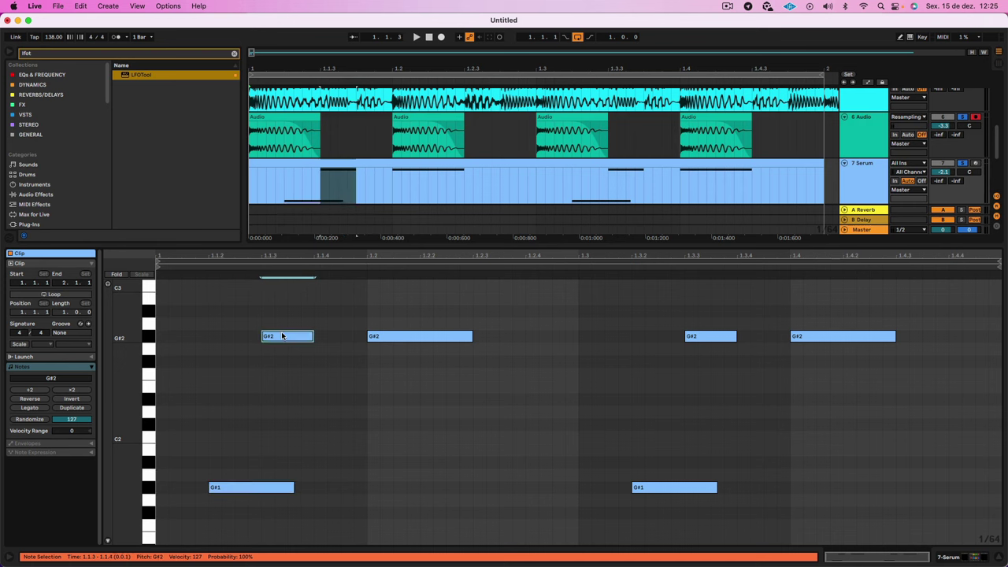
pyautogui.rightClick(284, 419)
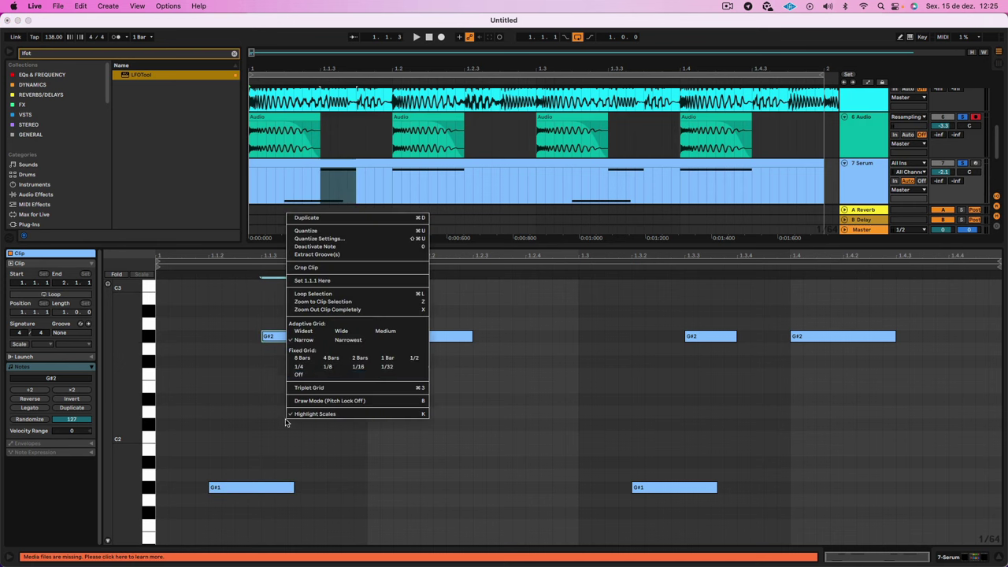
pyautogui.click(358, 370)
pyautogui.click(342, 377)
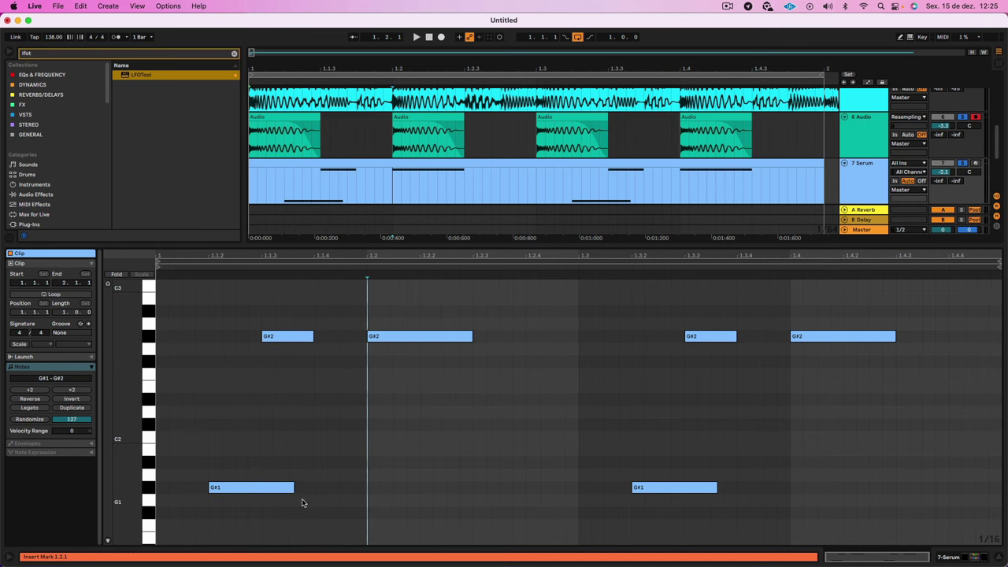
# Shorten the first G#1 note slightly and lengthen the second G#1 note a little past its original end.
pyautogui.moveTo(294, 487); pyautogui.dragTo(286, 487)
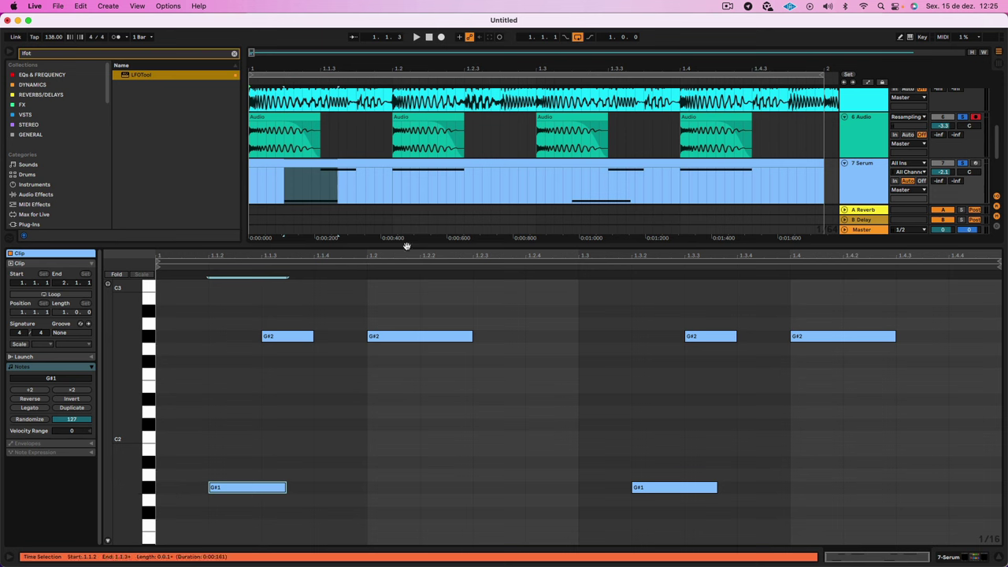
pyautogui.click(716, 489)
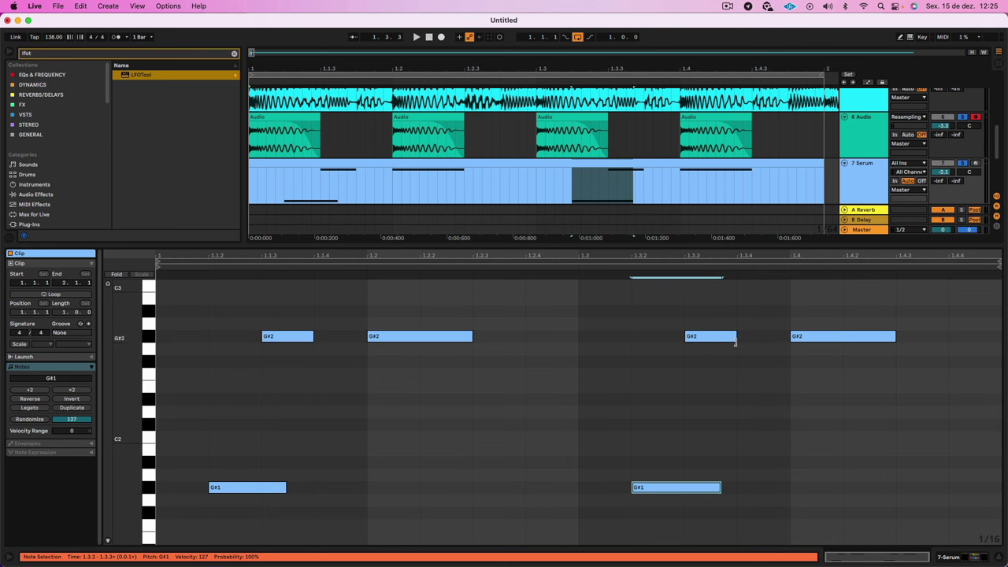
pyautogui.click(852, 336)
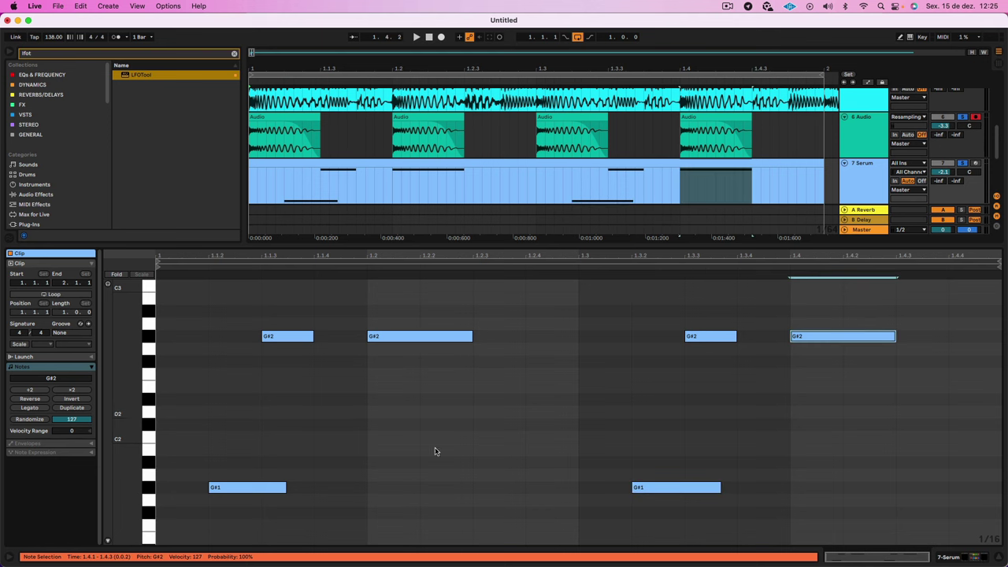
# Leave 7 Serum as the only soloed track and play back its consolidated bass pattern.
pyautogui.click(958, 166)
pyautogui.click(964, 164)
pyautogui.click(964, 163)
pyautogui.press('space')
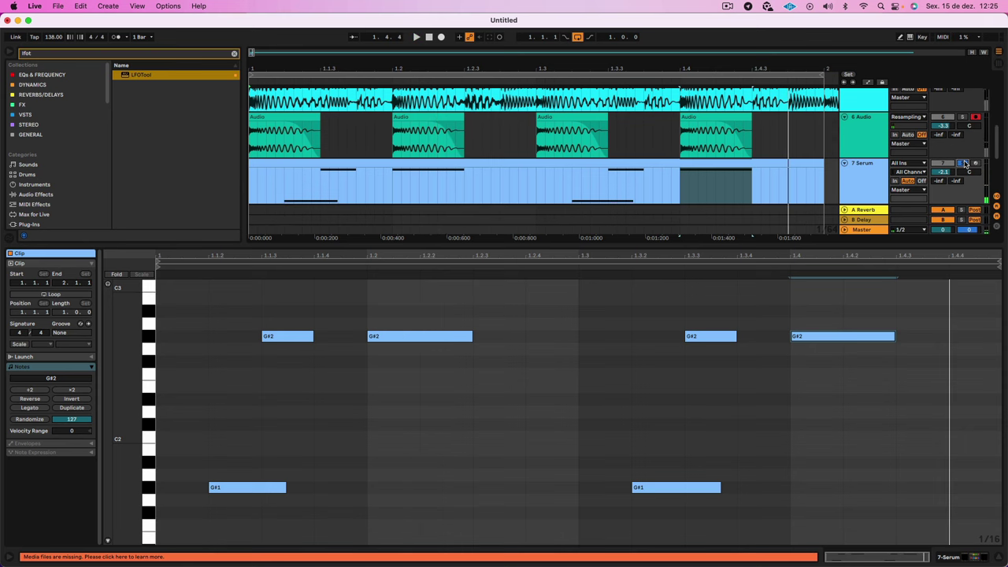
# Solo the 8 Serum track instead of 7 Serum and consolidate its clips across the bar into one.
pyautogui.moveTo(865, 244); pyautogui.dragTo(865, 437)
pyautogui.click(871, 305)
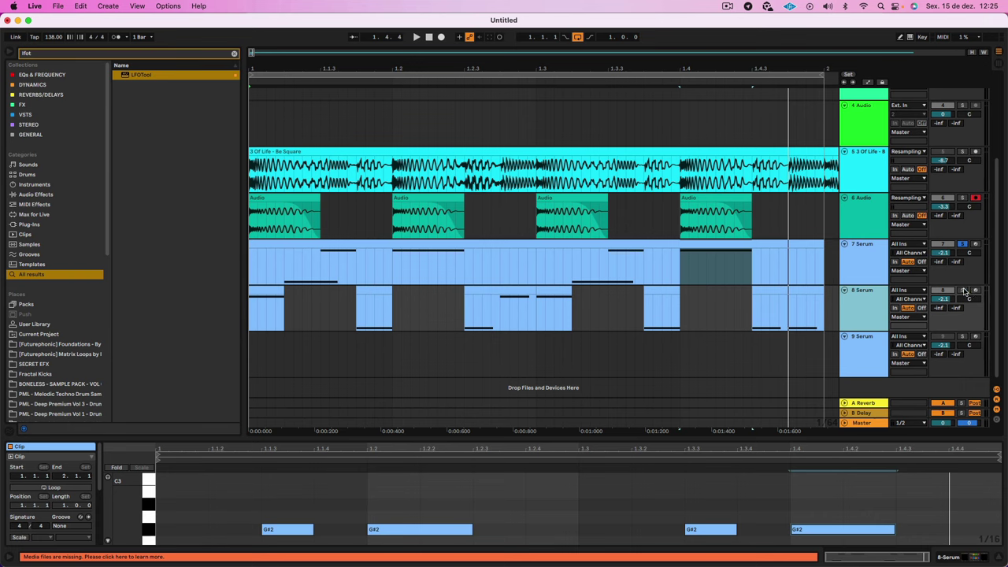
pyautogui.click(789, 303)
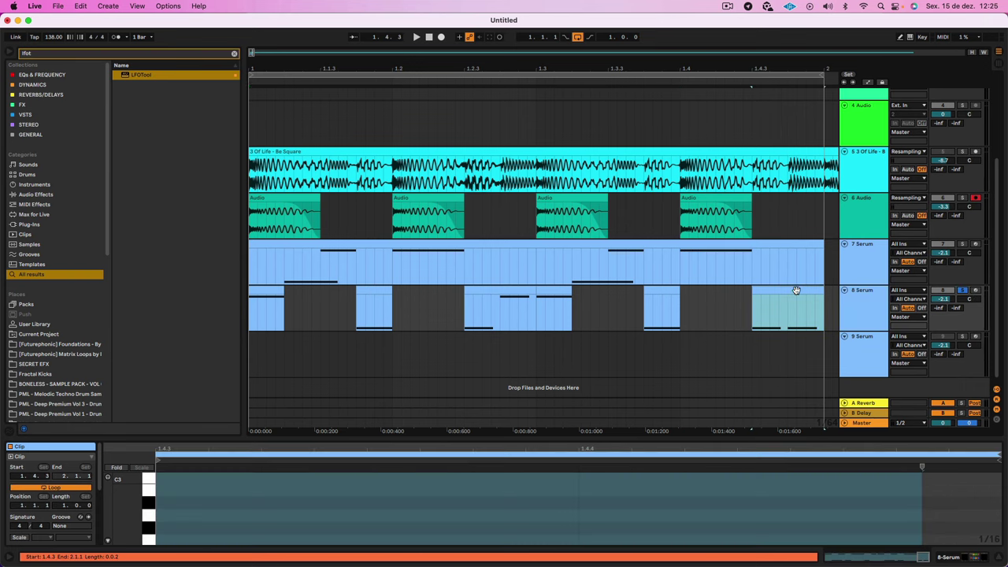
pyautogui.keyDown('shift'); pyautogui.click(257, 291); pyautogui.keyUp('shift')
pyautogui.press('super+j')
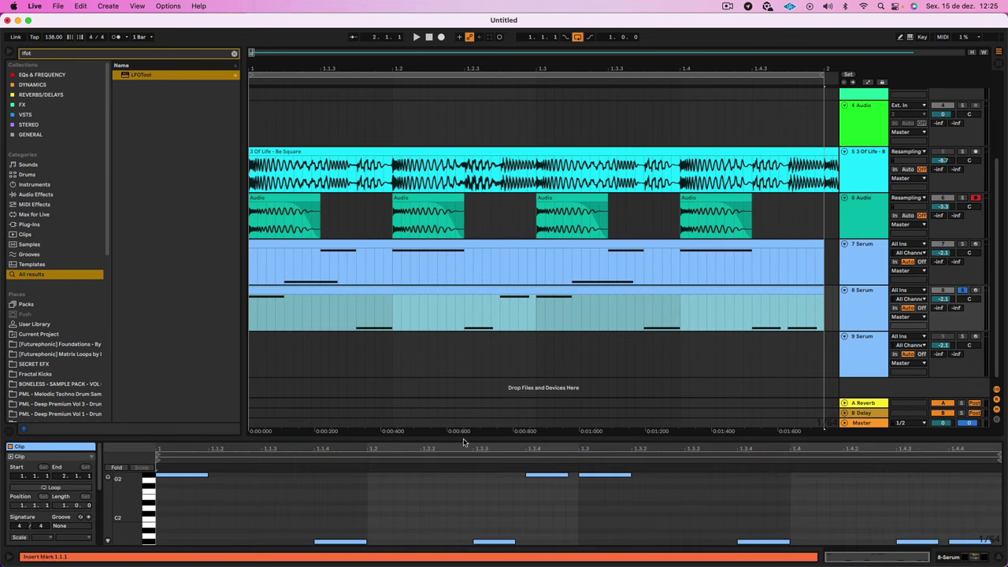
# Enlarge the note editor to examine the 8 Serum clip's notes, removing the stray F#0 note.
pyautogui.moveTo(454, 437); pyautogui.dragTo(440, 255)
pyautogui.scroll(3, 609, 517)
pyautogui.doubleClick(610, 514)
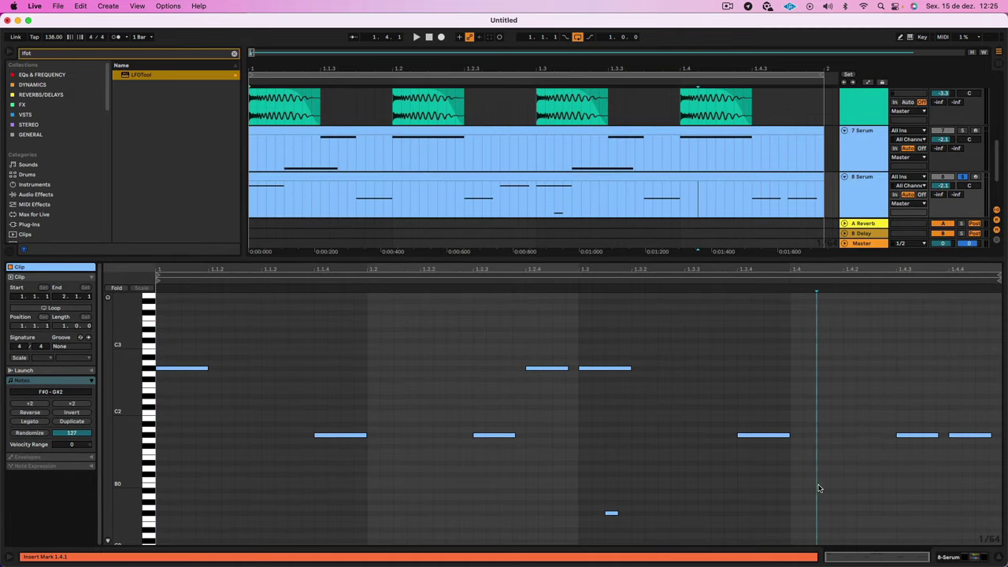
pyautogui.press('BackSpace')
pyautogui.click(758, 502)
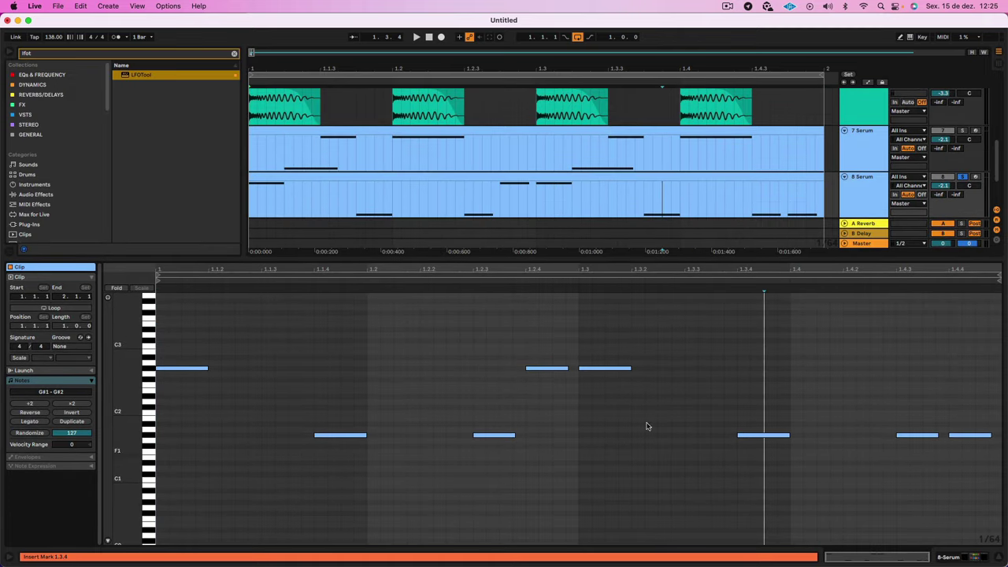
# Set the note editor's fixed grid to 1/16 and select the first G#2 note in the 8 Serum clip.
pyautogui.rightClick(695, 420)
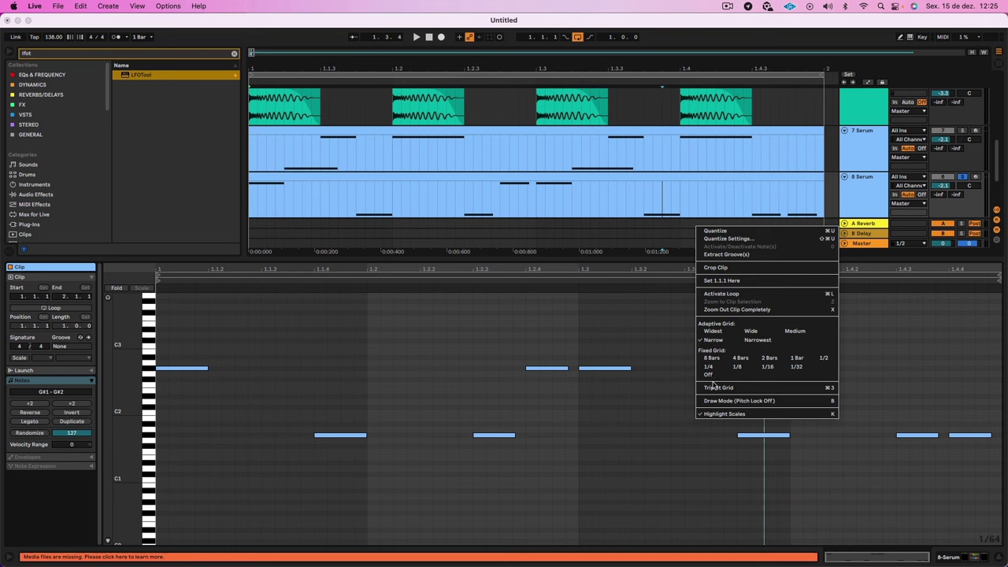
pyautogui.click(767, 366)
pyautogui.click(687, 377)
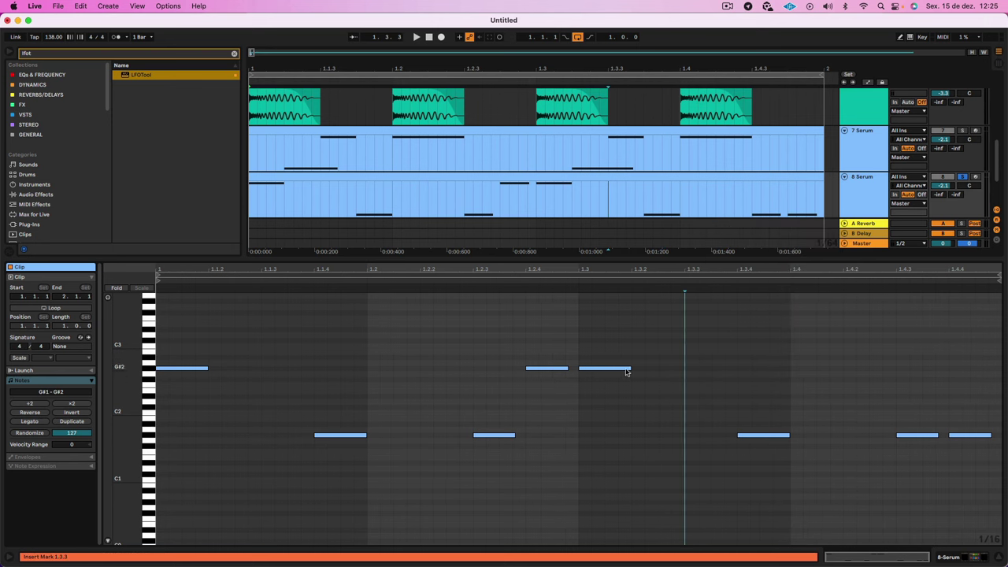
pyautogui.click(181, 368)
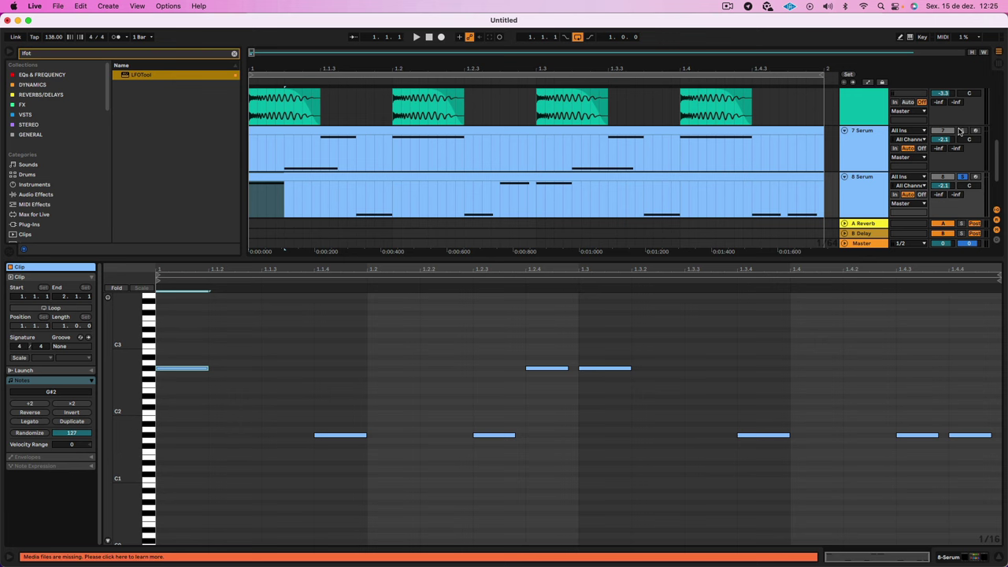
# Open the 8 Serum track's synth and examine its Env 2 and Env 3 settings while playing the bass.
pyautogui.click(889, 189)
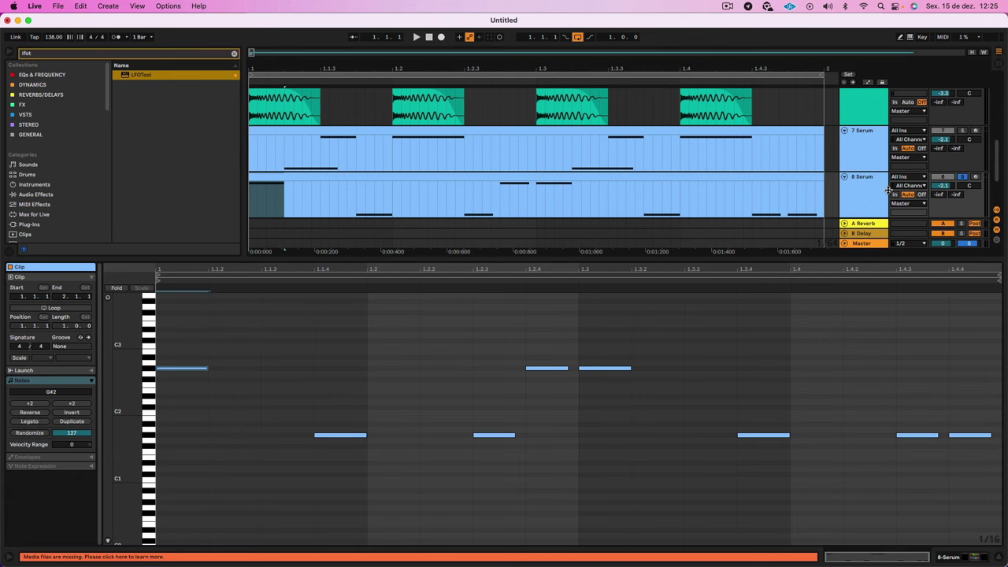
pyautogui.doubleClick(867, 196)
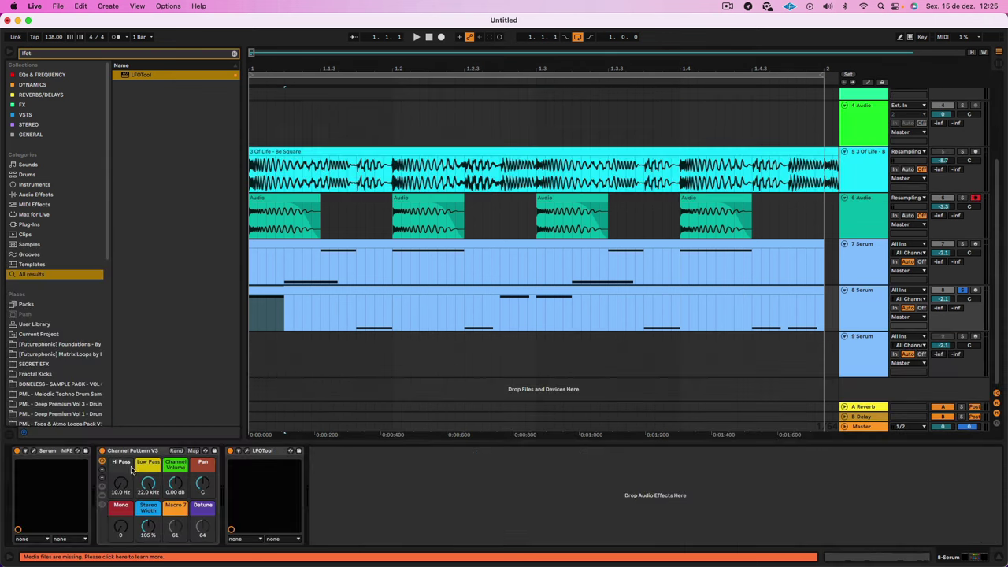
pyautogui.click(33, 452)
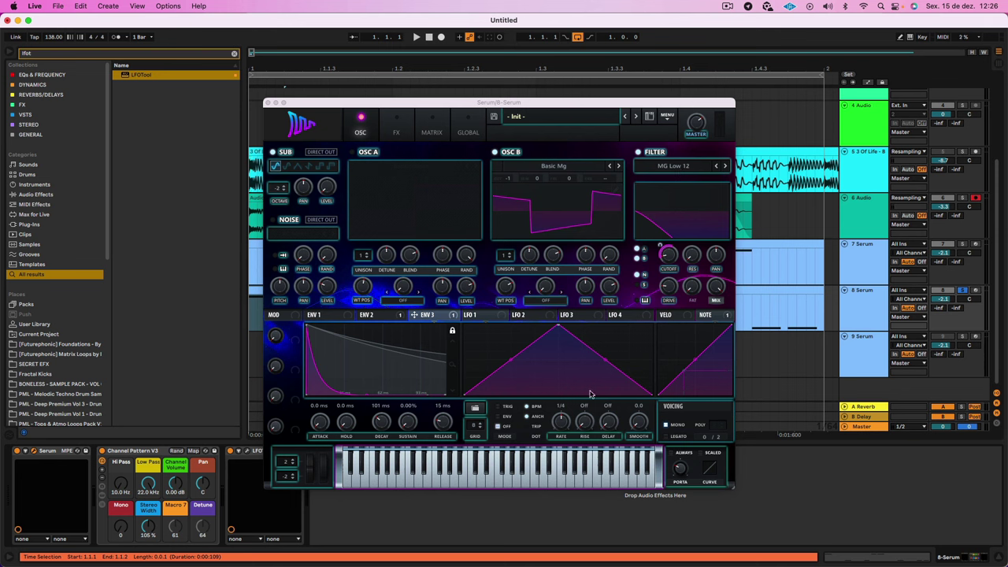
pyautogui.click(371, 316)
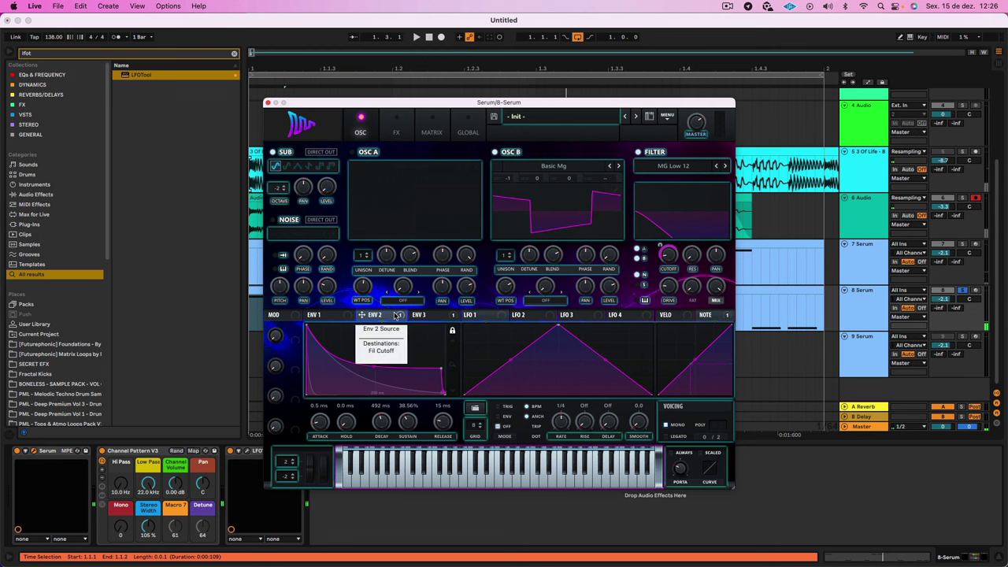
pyautogui.click(434, 317)
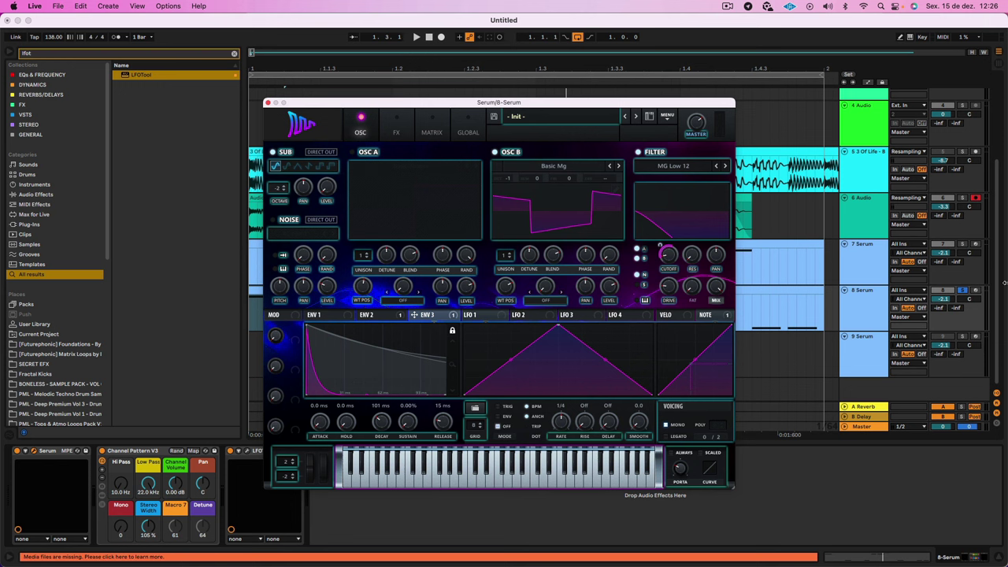
pyautogui.press('space')
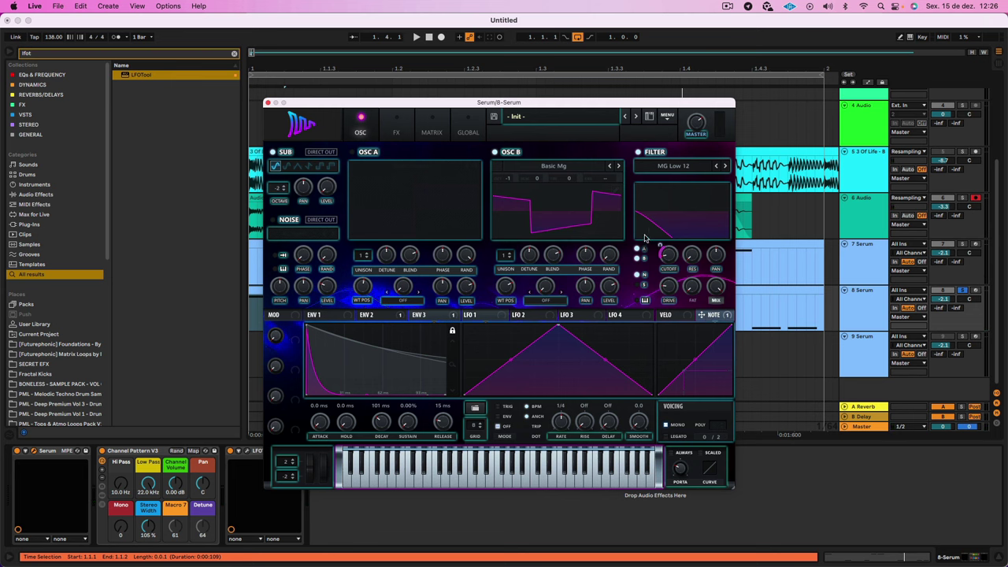
# During playback, raise the Env 2 decay curve in 8 Serum and fine-tune the Env 2 modulation amount on the filter cutoff.
pyautogui.moveTo(293, 105); pyautogui.dragTo(336, 370)
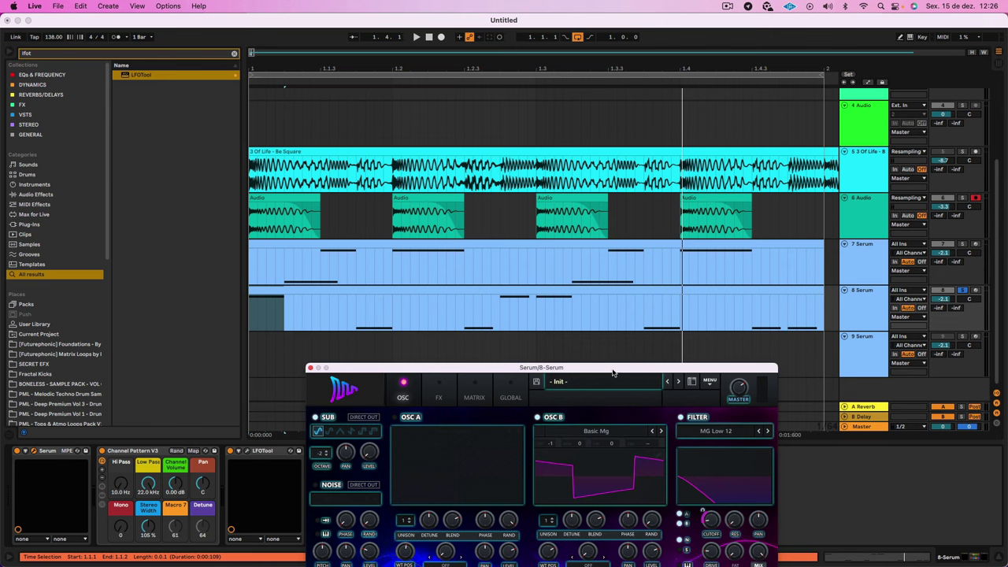
pyautogui.moveTo(612, 373); pyautogui.dragTo(592, 89)
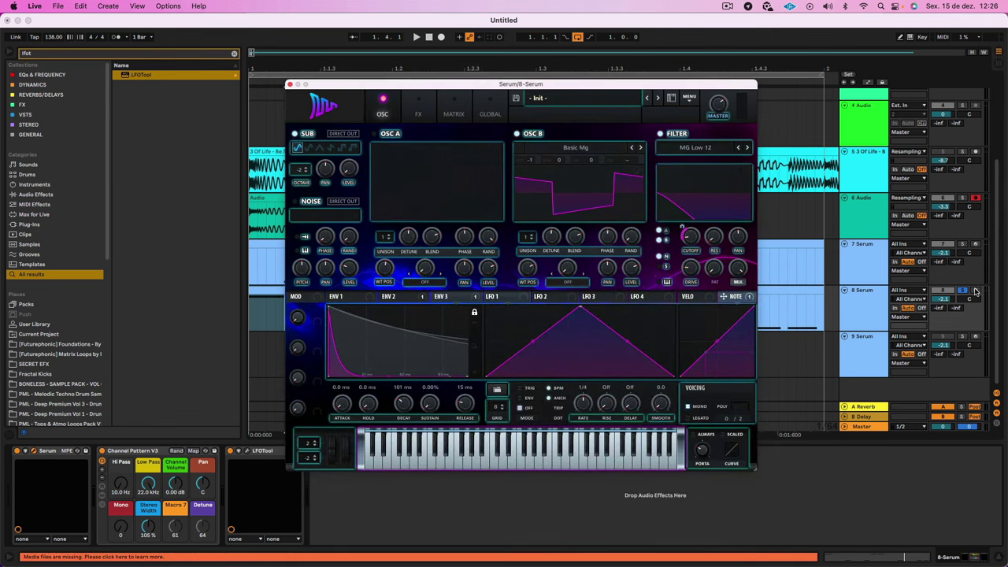
pyautogui.press('space')
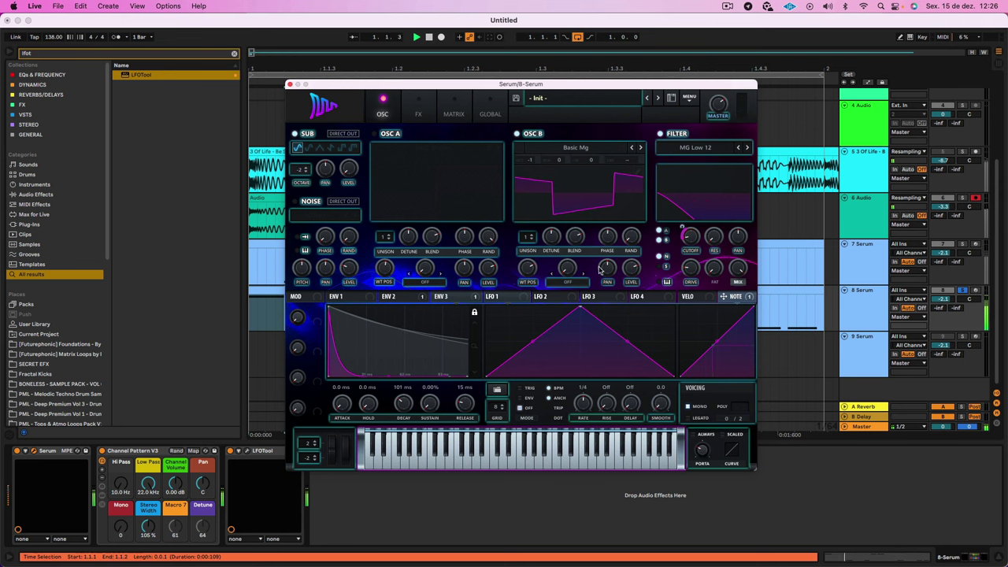
pyautogui.click(395, 297)
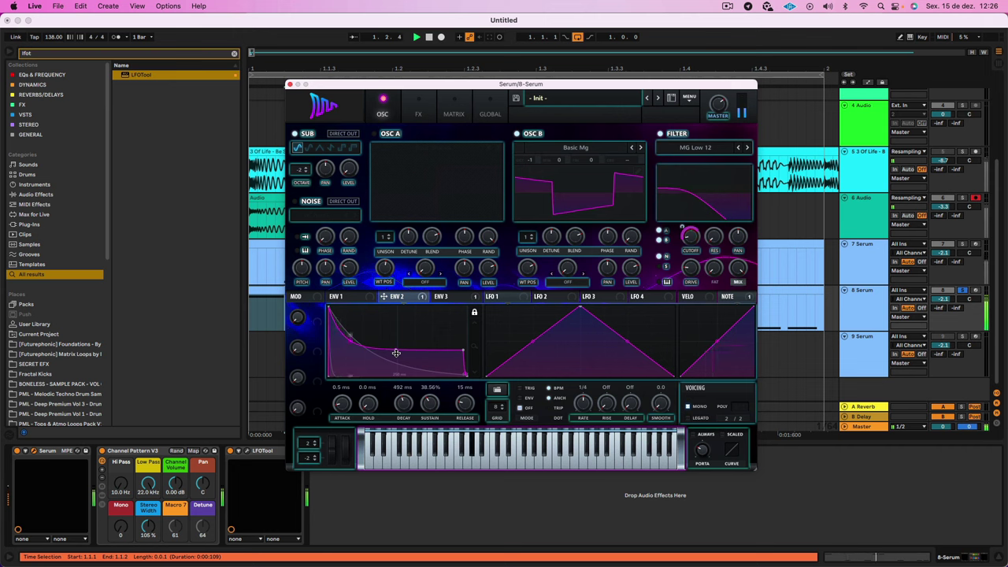
pyautogui.moveTo(396, 352); pyautogui.dragTo(402, 345)
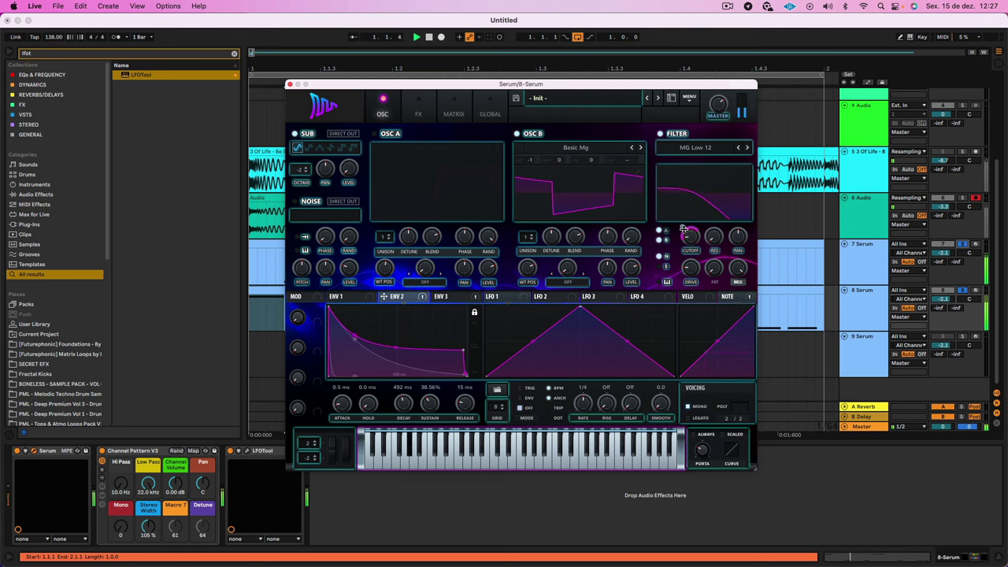
pyautogui.moveTo(685, 227); pyautogui.dragTo(686, 221)
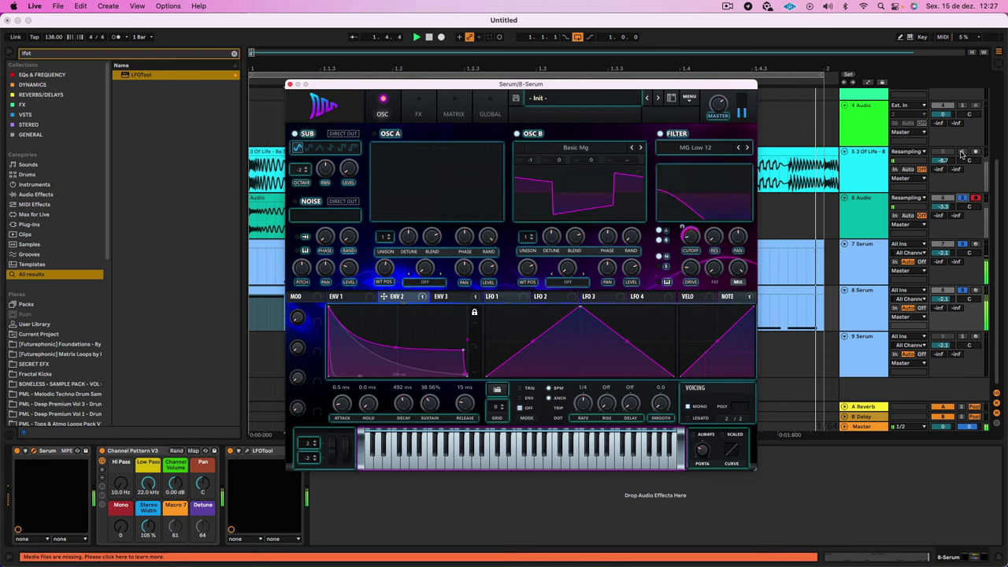
# Set 7 Serum's Env 2 modulation of the filter cutoff to 35 during playback and close both Serum windows.
pyautogui.click(869, 263)
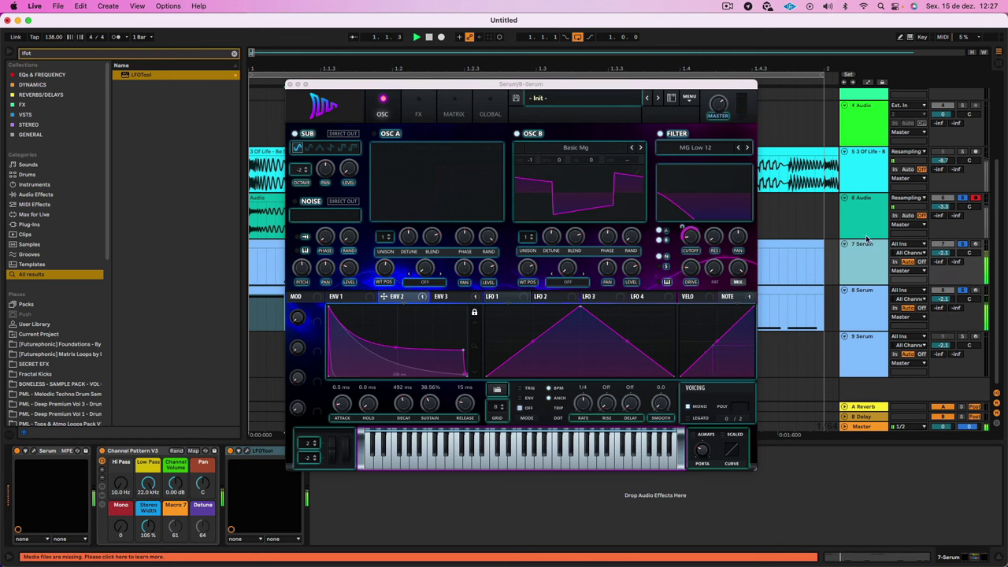
pyautogui.click(35, 450)
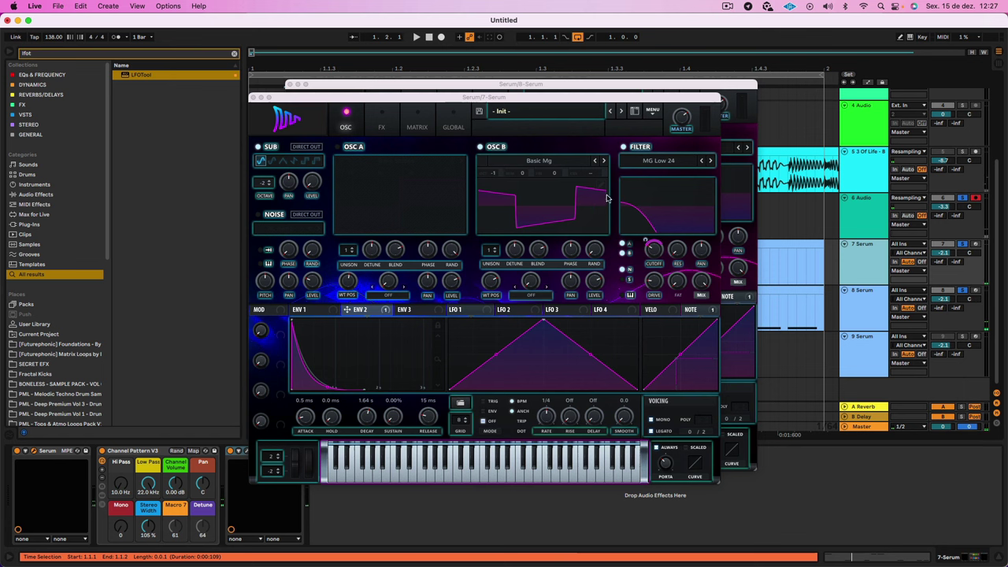
pyautogui.press('space')
pyautogui.moveTo(649, 244); pyautogui.dragTo(650, 244)
pyautogui.moveTo(644, 240)
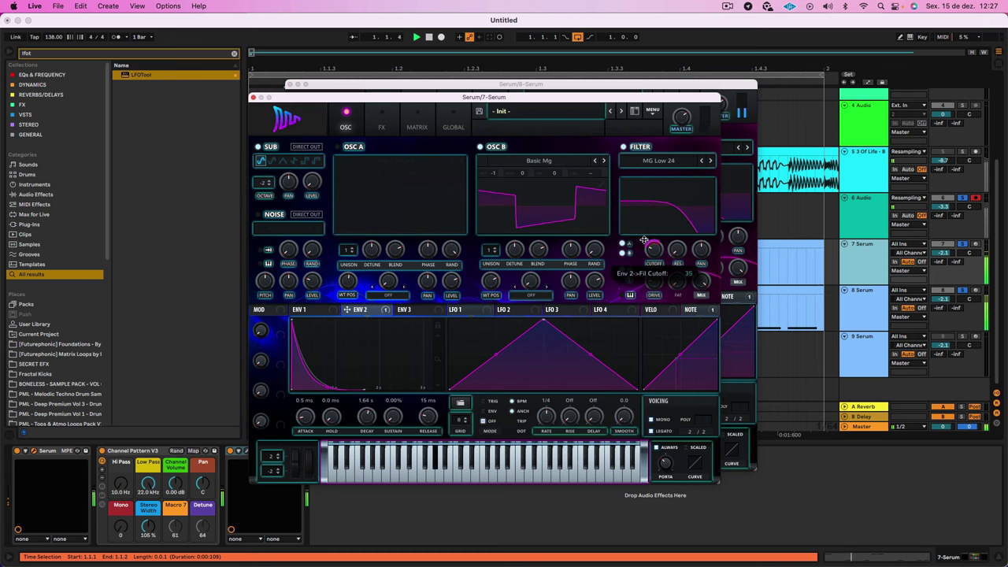
pyautogui.click(253, 97)
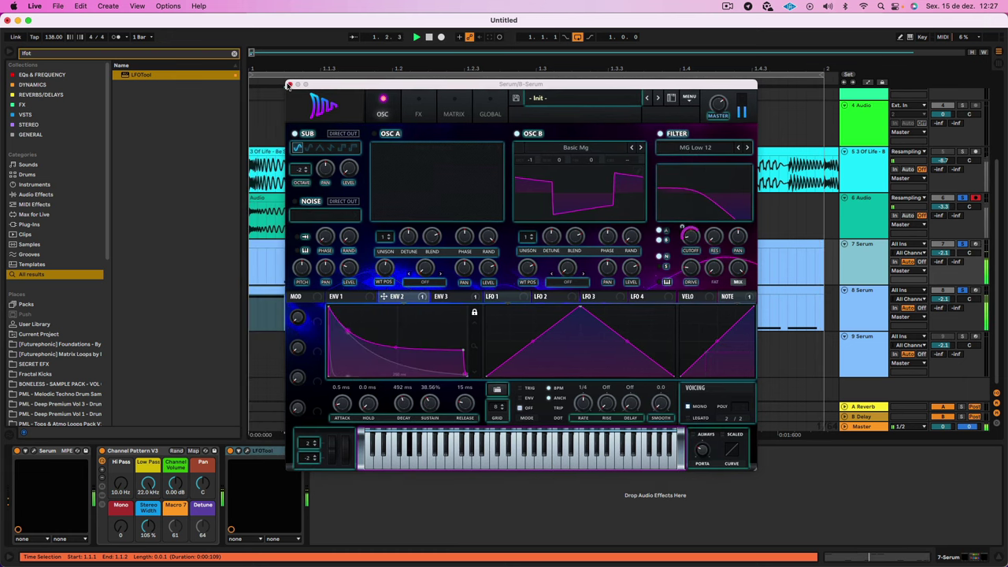
pyautogui.click(288, 85)
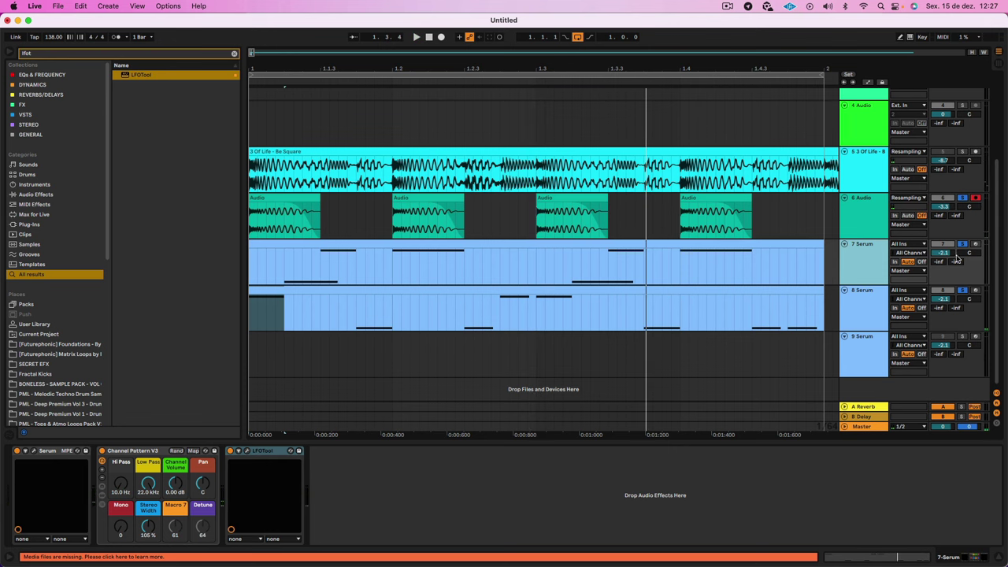
# Load the Analog wavetable BSOD_Square into OSC B of the 8 Serum synth.
pyautogui.click(876, 313)
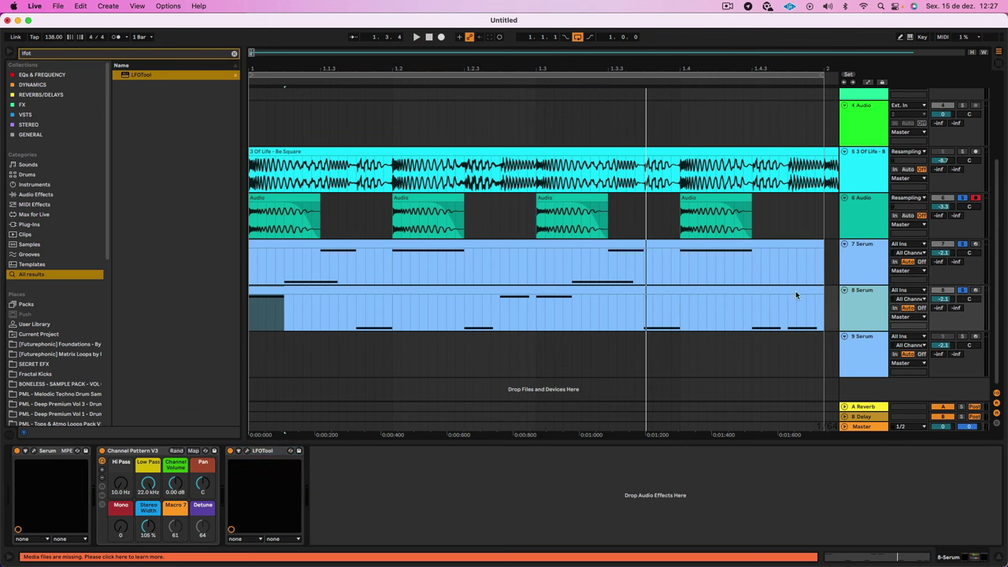
pyautogui.click(34, 451)
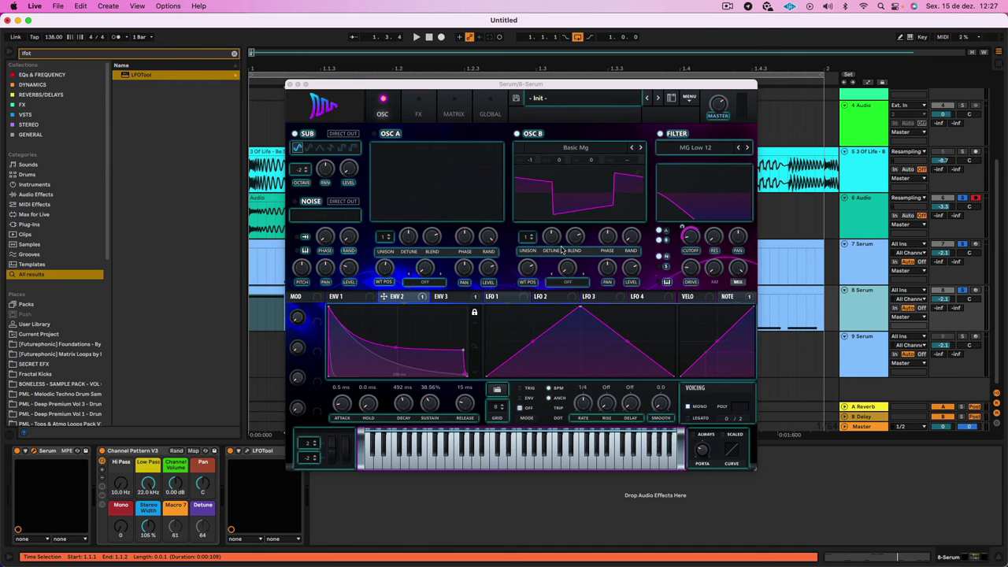
pyautogui.click(583, 150)
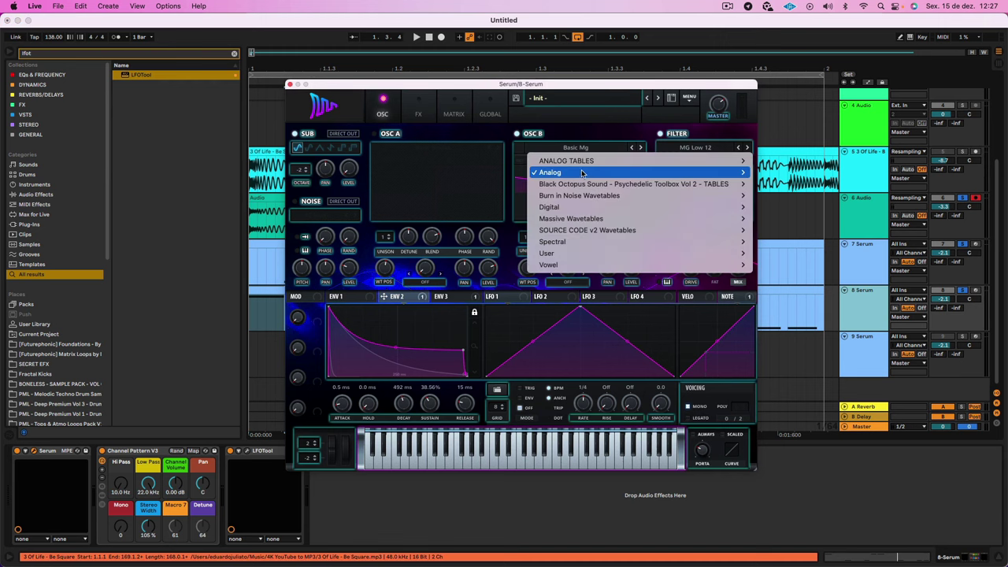
pyautogui.moveTo(585, 173)
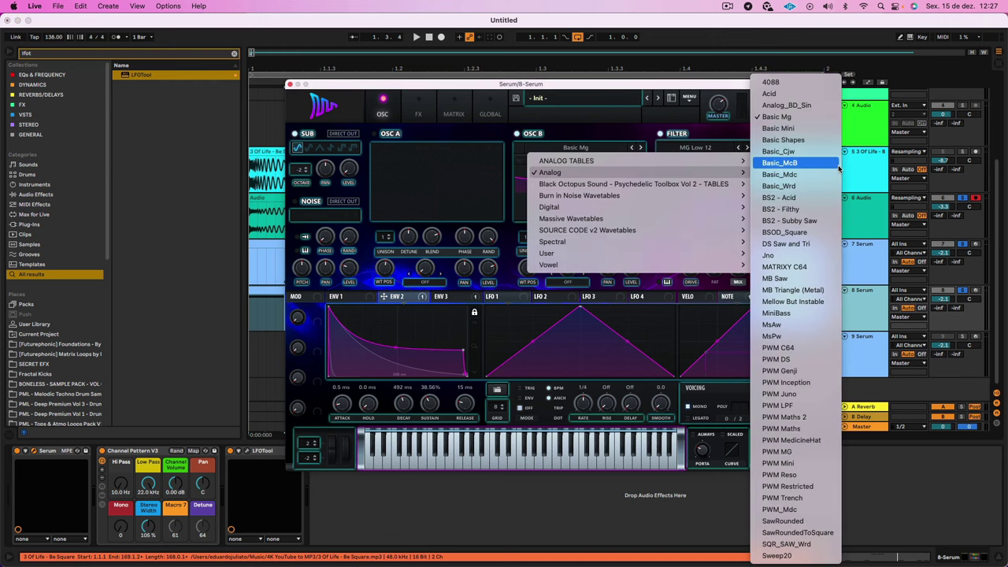
pyautogui.click(808, 235)
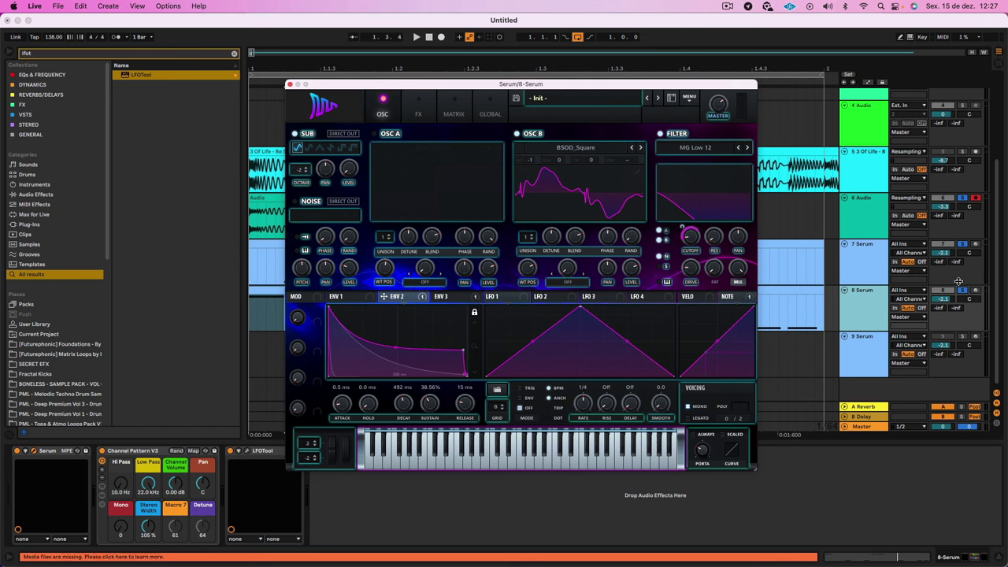
# Leave 8 Serum as the only soloed track and play back its new wavetable sound.
pyautogui.click(966, 247)
pyautogui.click(960, 291)
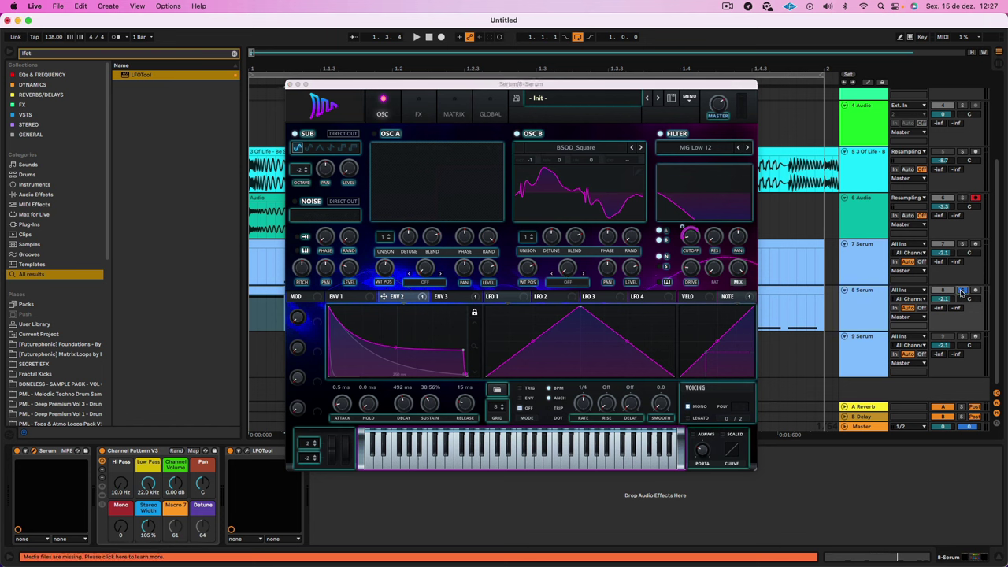
pyautogui.press('space')
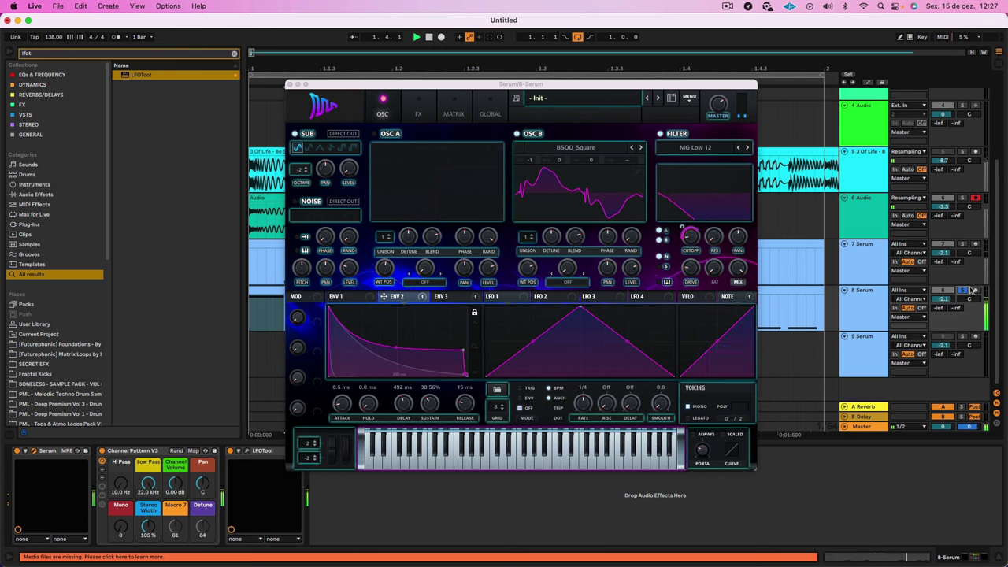
# Add 7 Serum to the soloed tracks and turn down the OSC B wavetable position in 8 Serum.
pyautogui.click(963, 245)
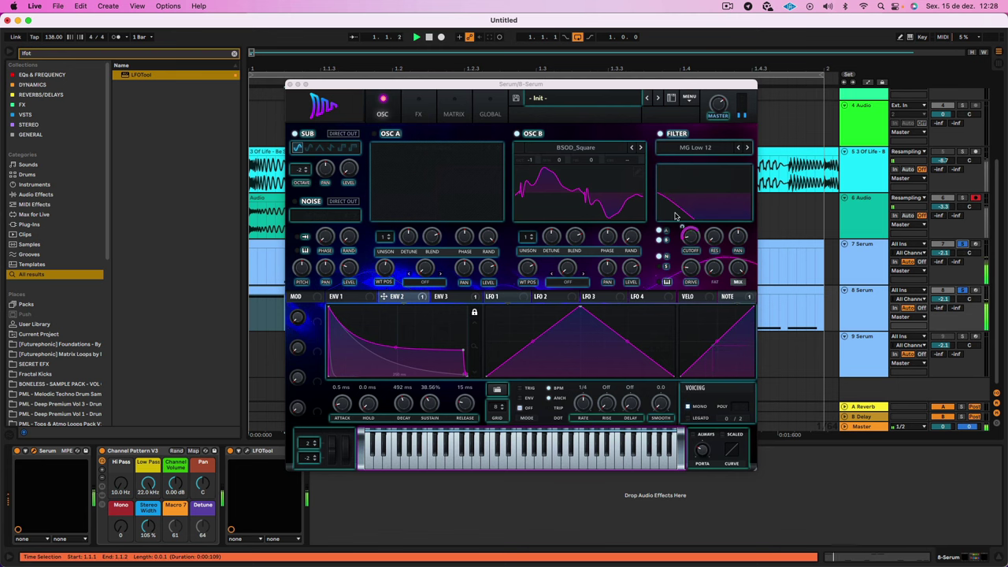
pyautogui.moveTo(529, 269); pyautogui.dragTo(534, 410)
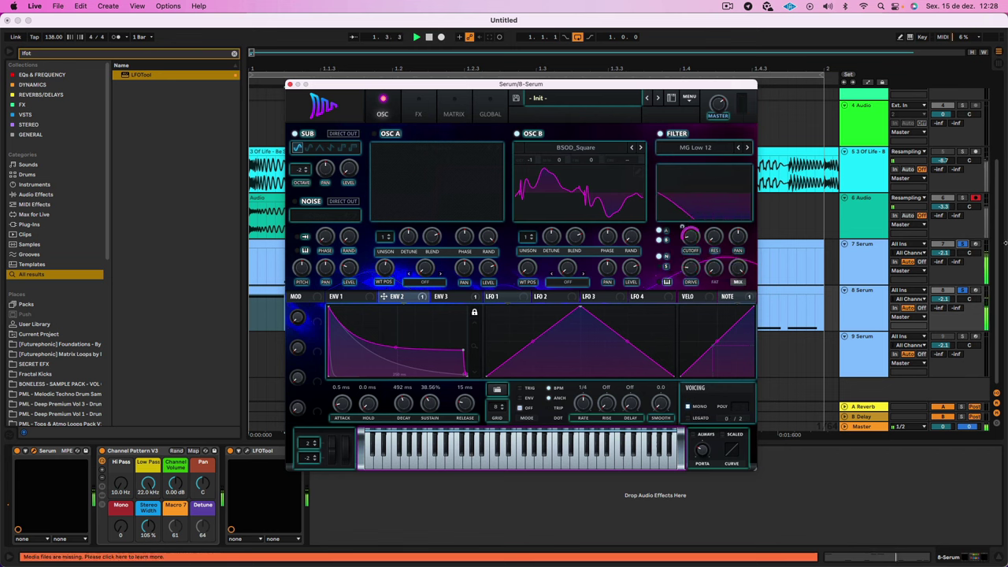
pyautogui.click(288, 83)
# Switch OSC B of the 7 Serum synth to the BSOD_Square wavetable.
pyautogui.press('Up')
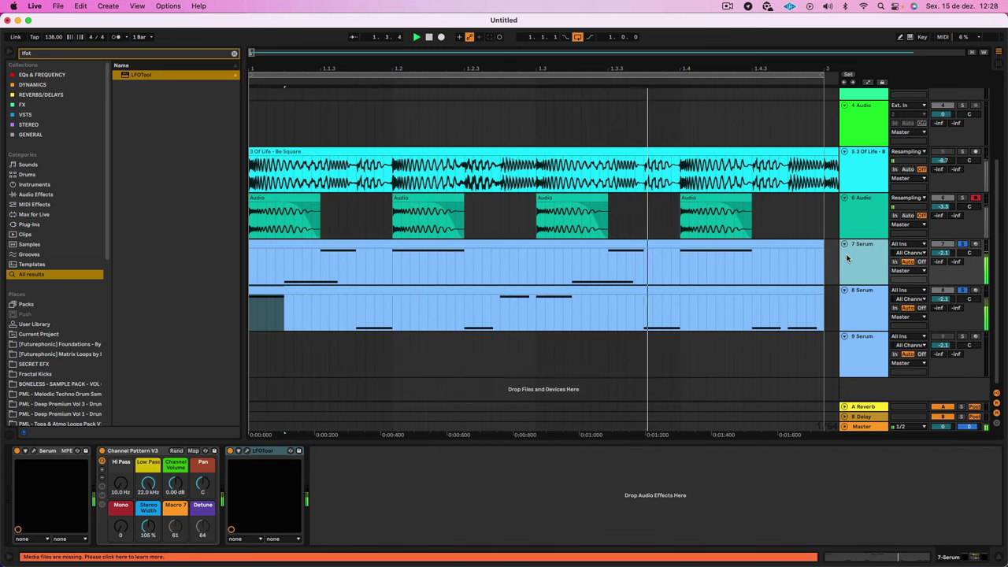
pyautogui.click(34, 451)
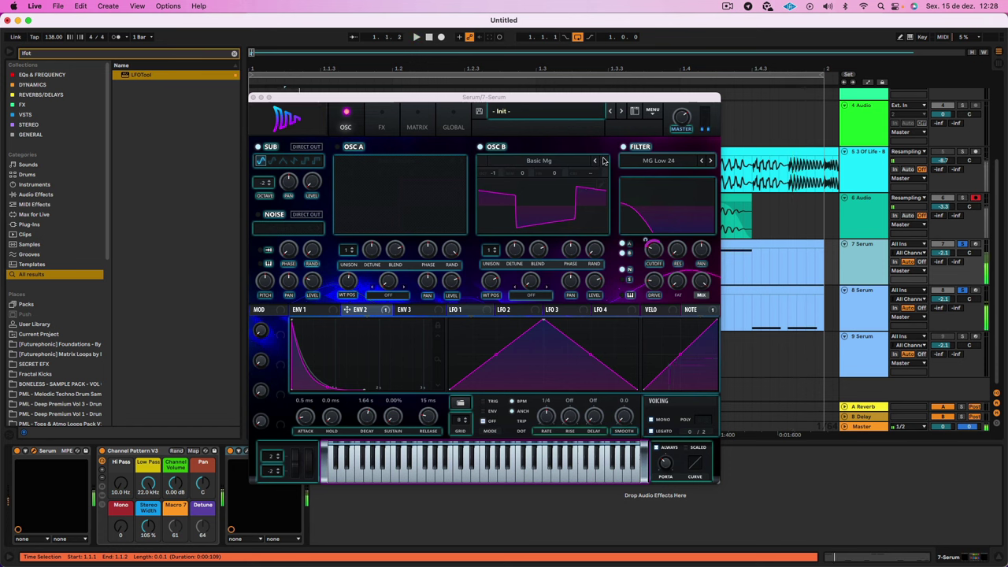
pyautogui.click(604, 161)
pyautogui.click(604, 160)
pyautogui.click(604, 161)
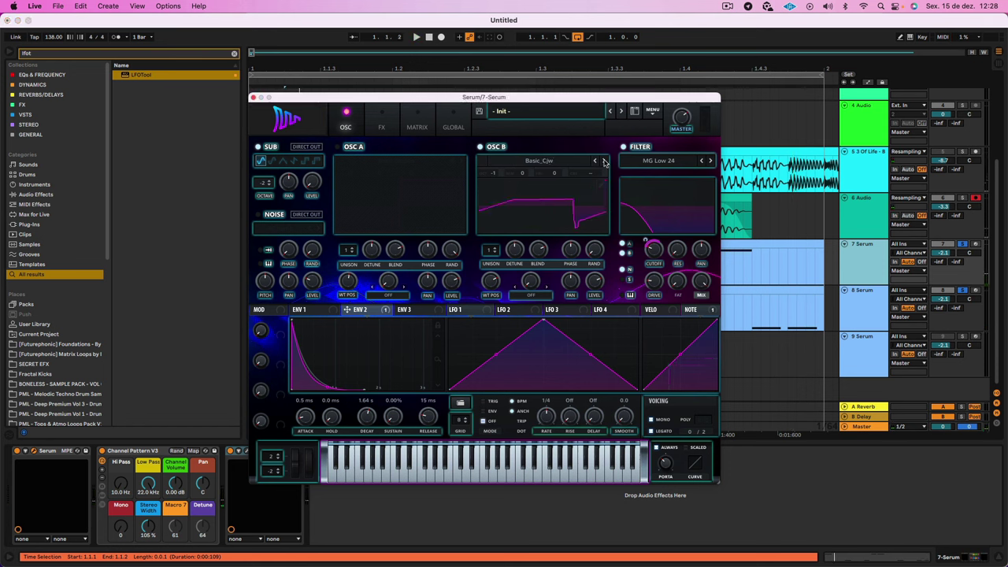
pyautogui.click(604, 161)
pyautogui.click(603, 160)
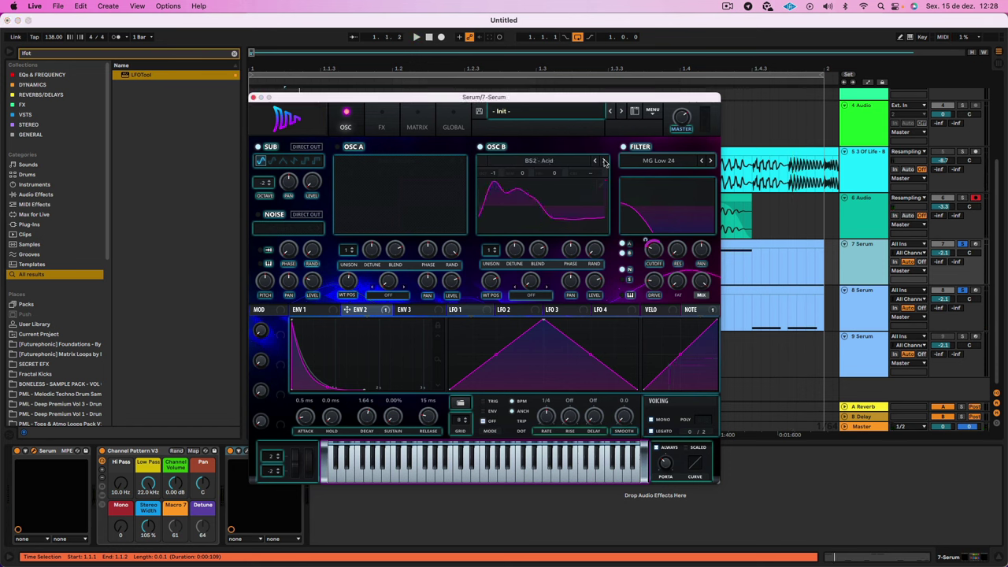
pyautogui.click(604, 161)
pyautogui.click(604, 160)
pyautogui.click(603, 161)
# Play the loop while setting 7 Serum's OSC B wavetable position to about 70 and fine-tuning its filter cutoff.
pyautogui.press('space')
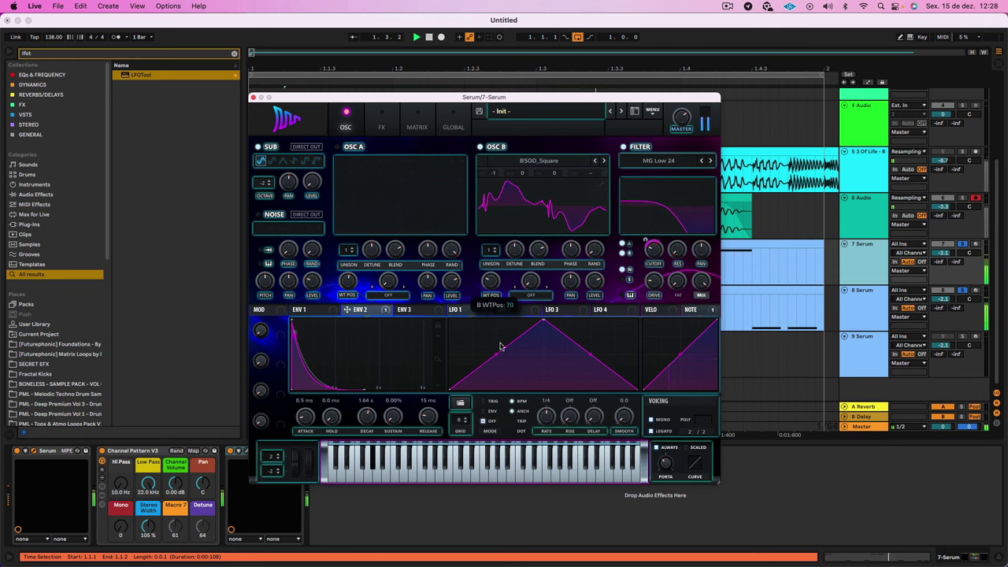
pyautogui.moveTo(663, 254); pyautogui.dragTo(660, 249)
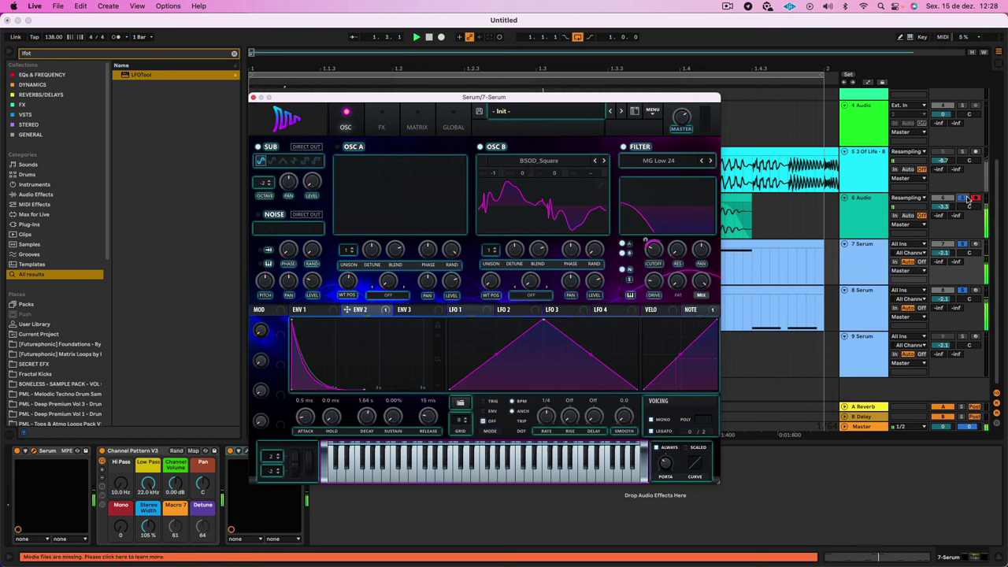
# Play the loop with the kick, lower the 8 Serum track volume to -3.5 dB, and close the Serum window.
pyautogui.press('space')
pyautogui.moveTo(943, 298); pyautogui.dragTo(943, 310)
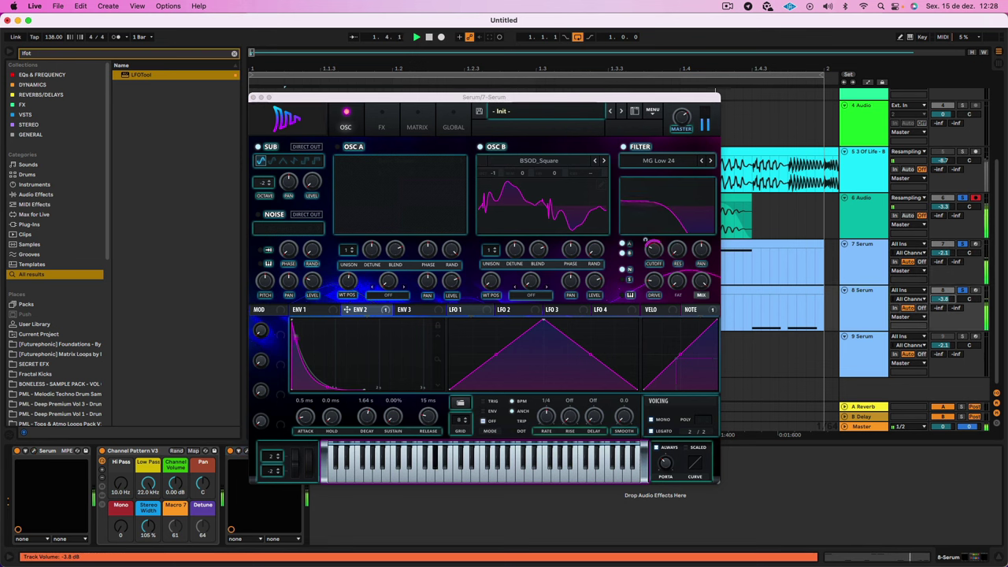
pyautogui.click(254, 99)
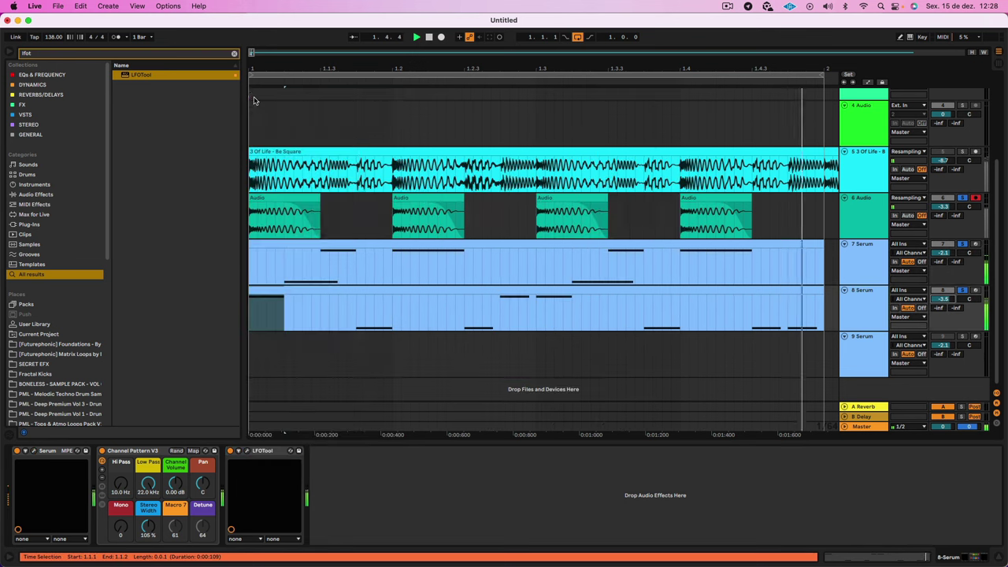
pyautogui.moveTo(418, 69); pyautogui.dragTo(372, 68)
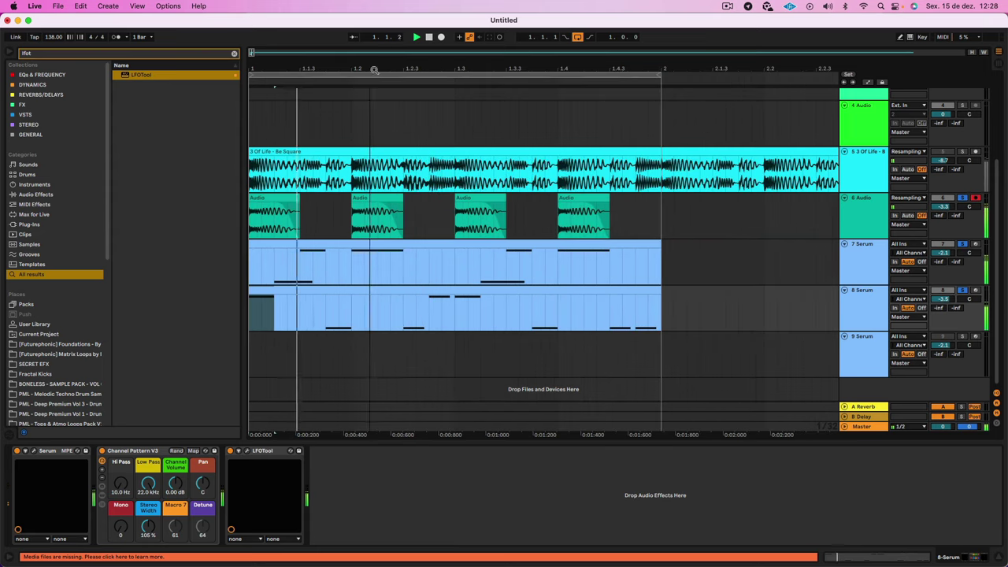
# Group the 7 Serum and 8 Serum tracks and select the new group track.
pyautogui.keyDown('shift'); pyautogui.click(861, 275); pyautogui.keyUp('shift')
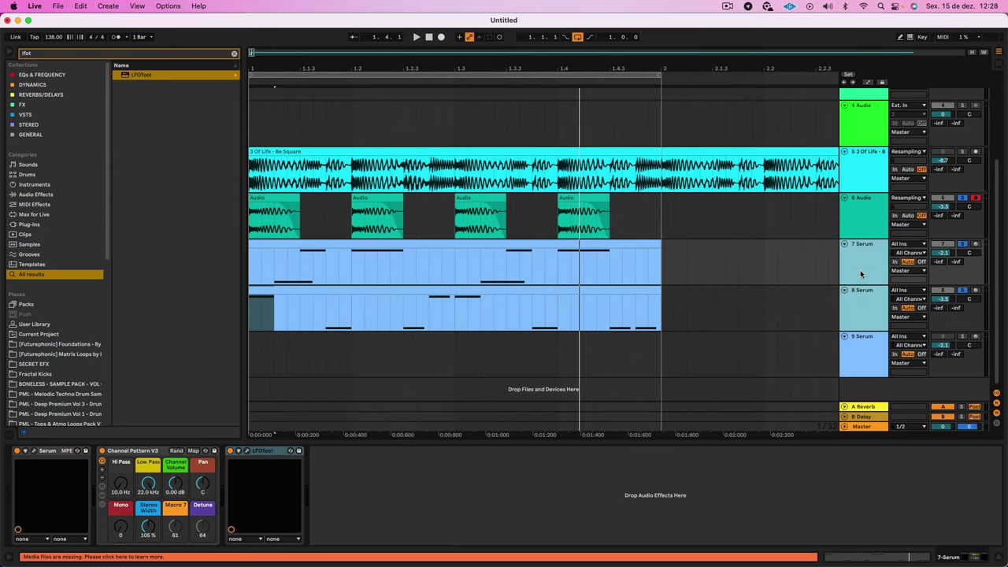
pyautogui.press('super+g')
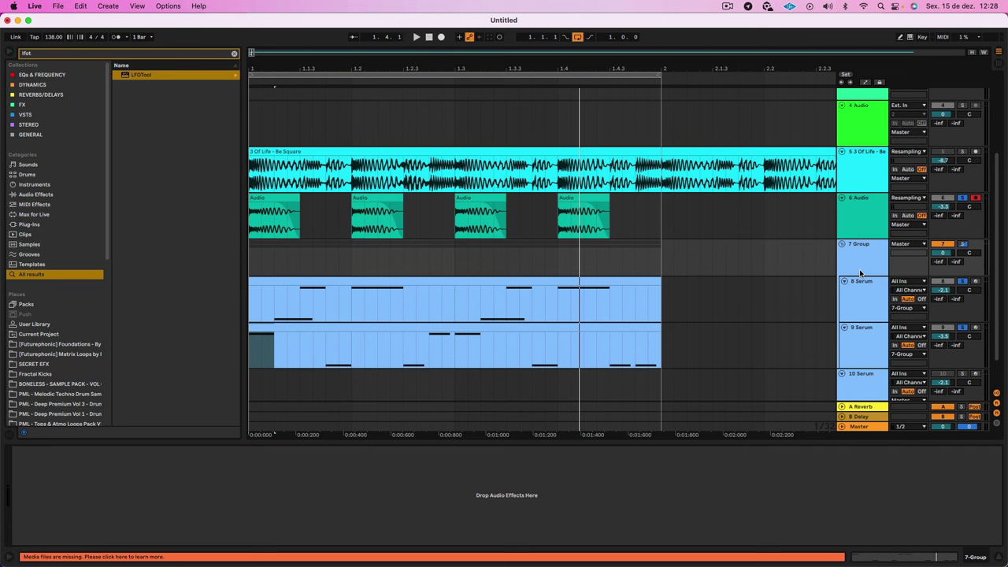
pyautogui.click(862, 310)
pyautogui.click(852, 254)
pyautogui.click(254, 310)
pyautogui.click(869, 253)
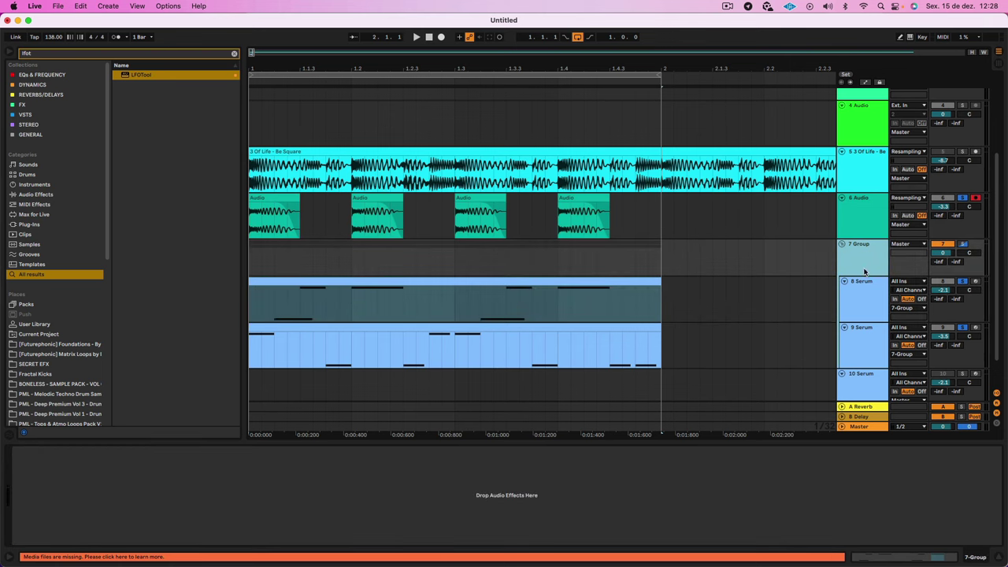
pyautogui.click(857, 307)
pyautogui.click(856, 345)
pyautogui.click(859, 302)
pyautogui.click(864, 270)
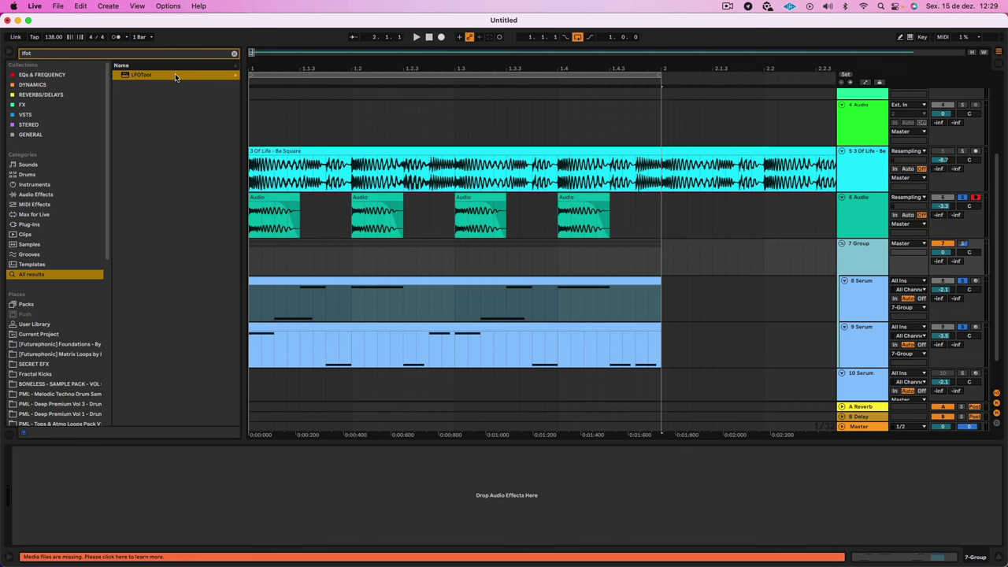
# Add LFOTool to the 7 Group track and open its editor clear of the clips.
pyautogui.doubleClick(151, 75)
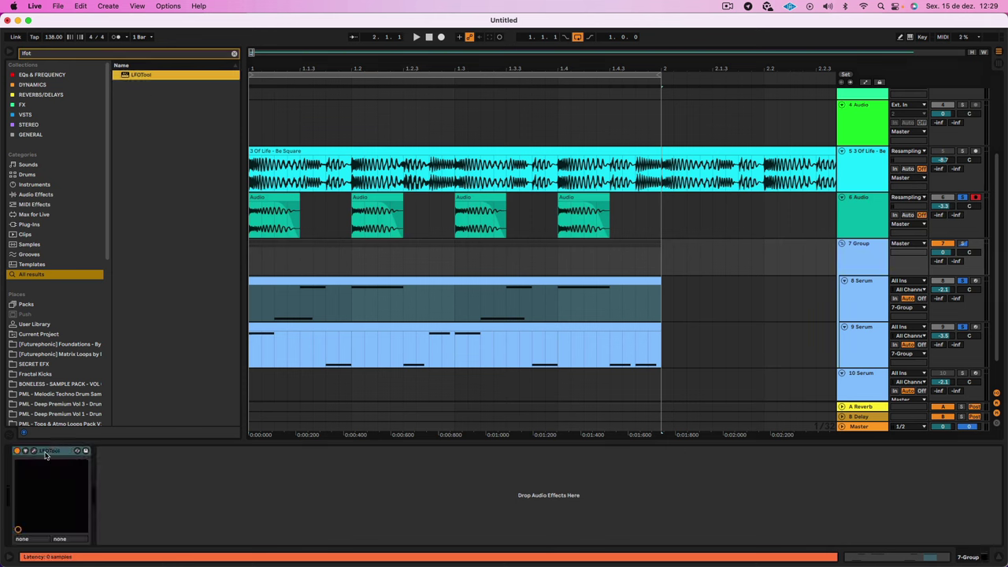
pyautogui.click(33, 451)
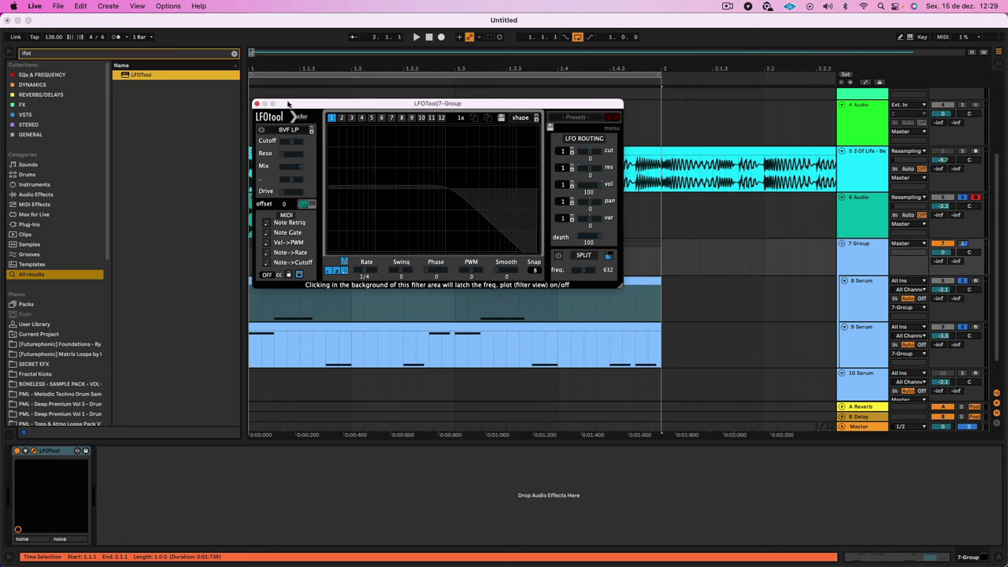
pyautogui.moveTo(288, 104); pyautogui.dragTo(640, 151)
# Shape LFOTool's volume curve to rise steeply from zero, hold at full level, and drop just before its end; close the editor.
pyautogui.click(682, 283)
pyautogui.moveTo(682, 257); pyautogui.dragTo(681, 299)
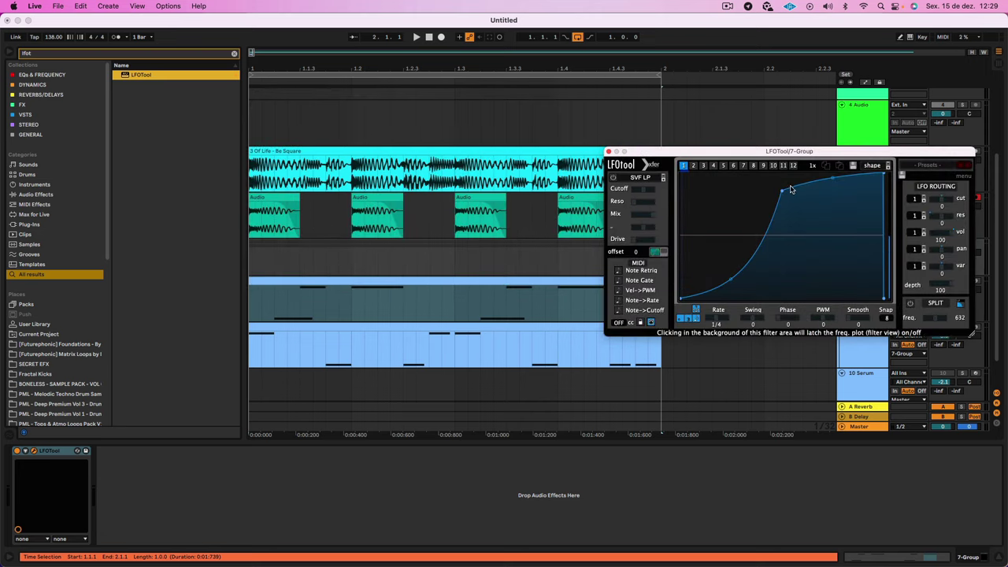
pyautogui.moveTo(791, 188); pyautogui.dragTo(737, 173)
pyautogui.moveTo(884, 175); pyautogui.dragTo(871, 174)
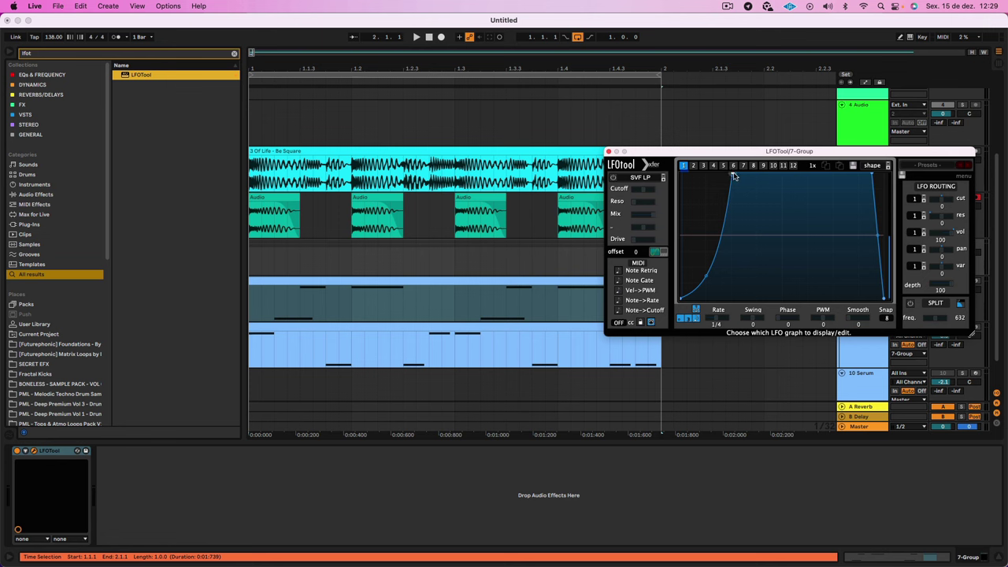
pyautogui.moveTo(733, 174); pyautogui.dragTo(715, 170)
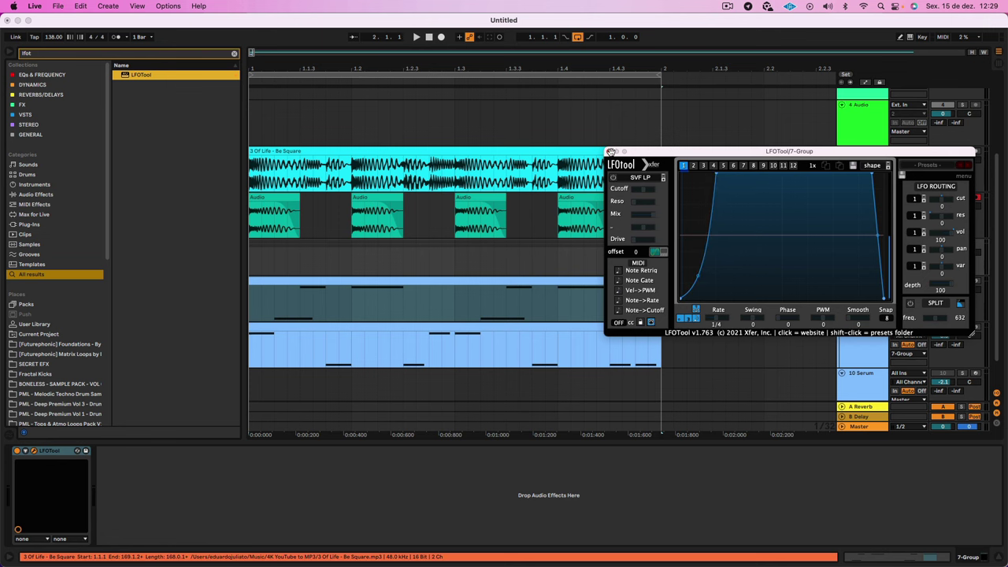
pyautogui.click(611, 152)
# Find Saturn 2 in the browser and insert it before LFOTool on the 7 Group track.
pyautogui.click(122, 53)
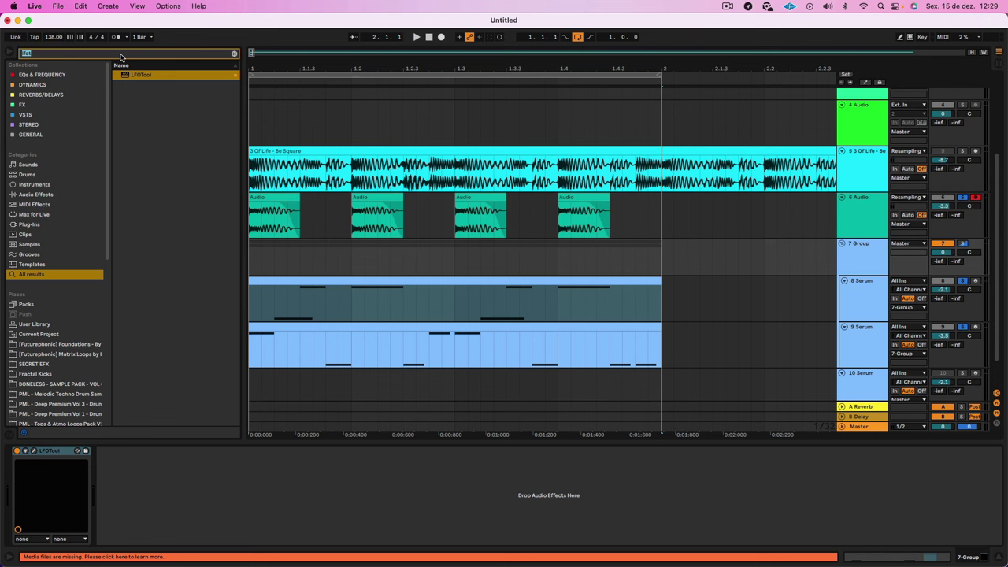
pyautogui.write('saturn')
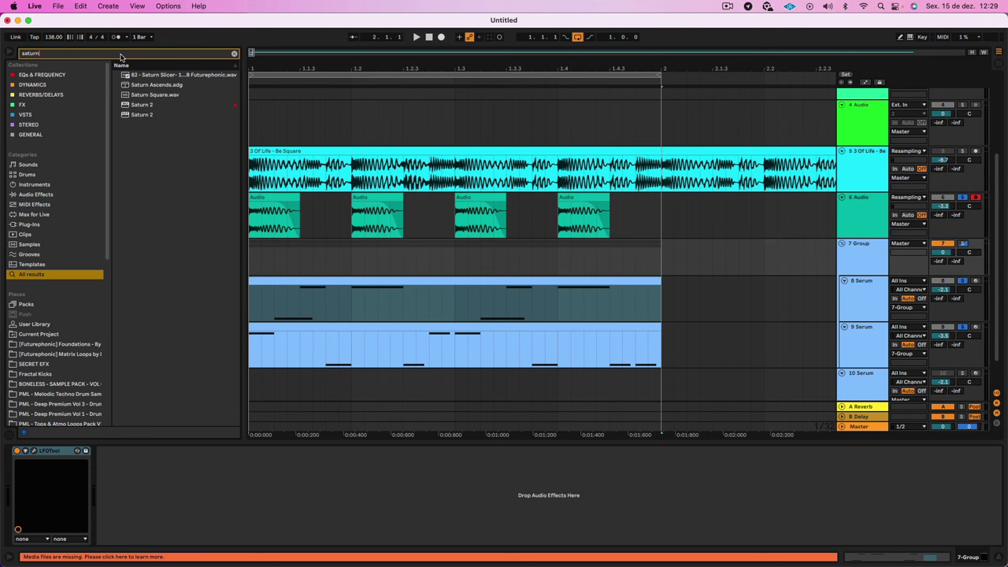
pyautogui.click(138, 106)
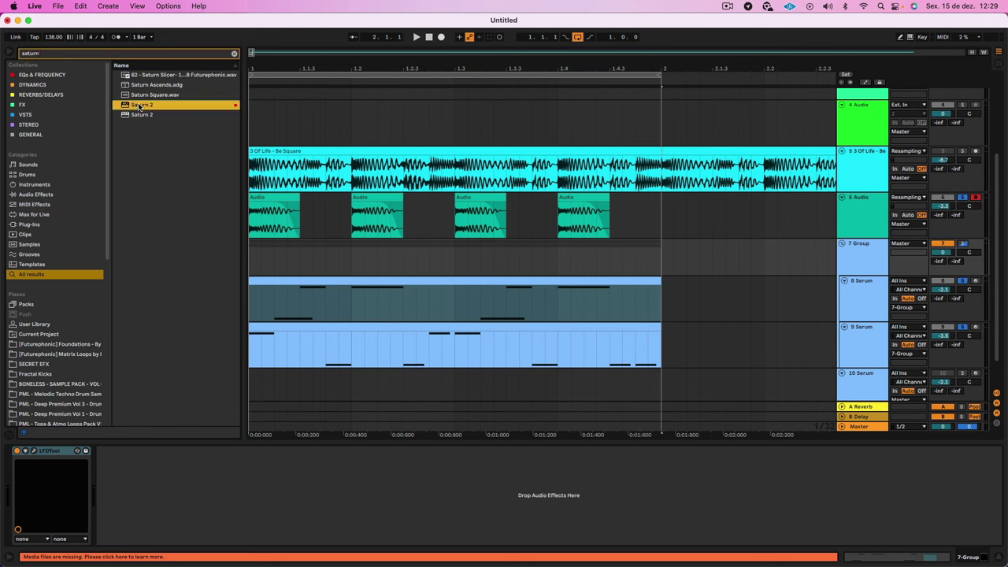
pyautogui.moveTo(139, 105); pyautogui.dragTo(50, 466)
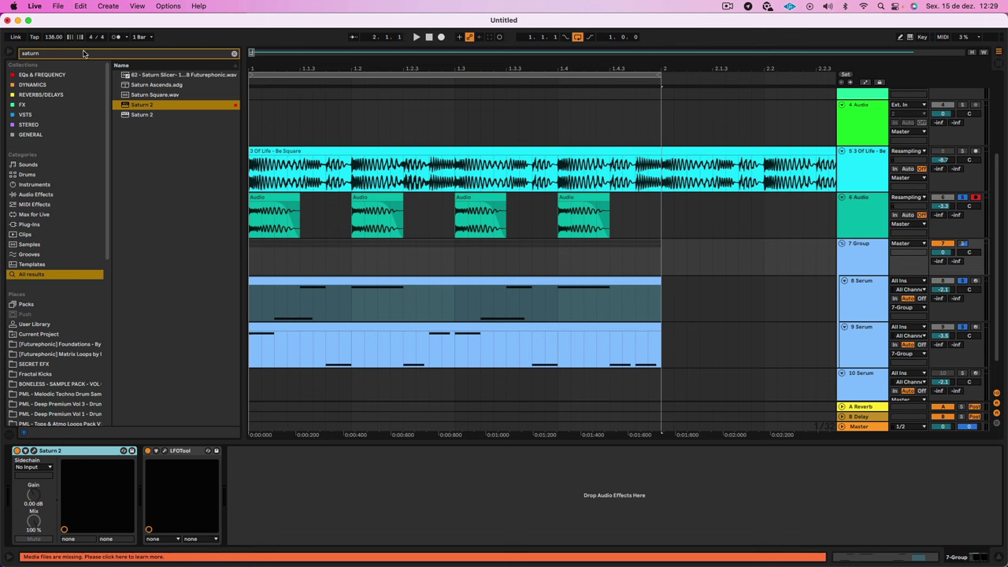
# Insert Pro-Q 3 before Saturn 2 on the group and place a copy of it between Saturn 2 and LFOTool.
pyautogui.click(55, 53)
pyautogui.write('pro')
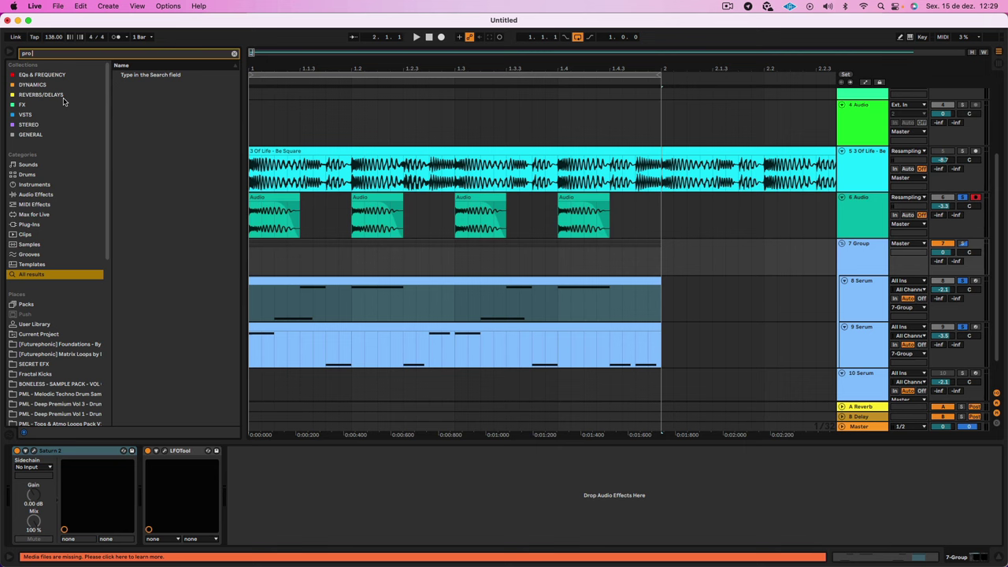
pyautogui.write(' q')
pyautogui.click(145, 75)
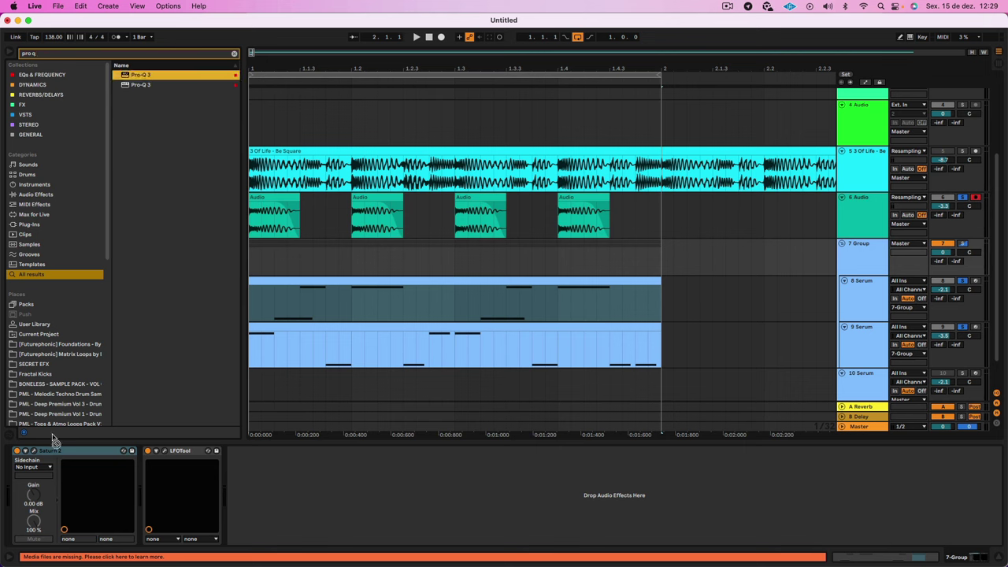
pyautogui.moveTo(54, 438); pyautogui.dragTo(30, 486)
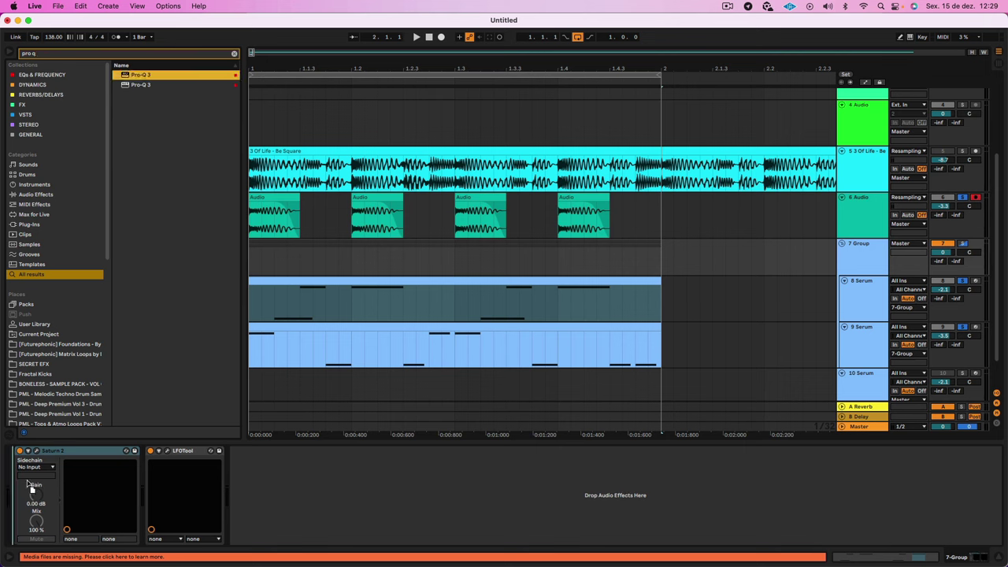
pyautogui.click(146, 85)
pyautogui.click(137, 75)
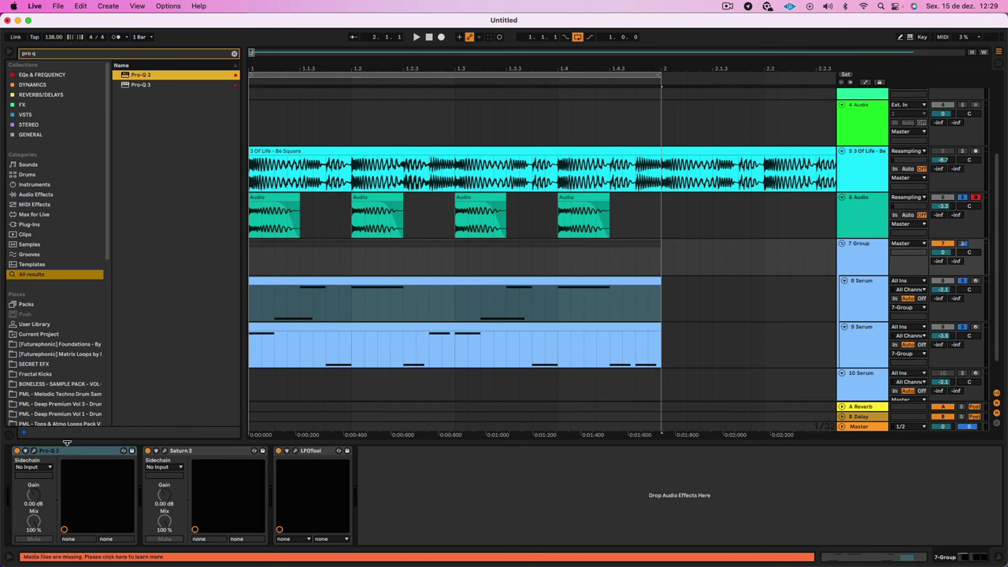
pyautogui.click(53, 451)
pyautogui.moveTo(53, 451); pyautogui.dragTo(242, 469)
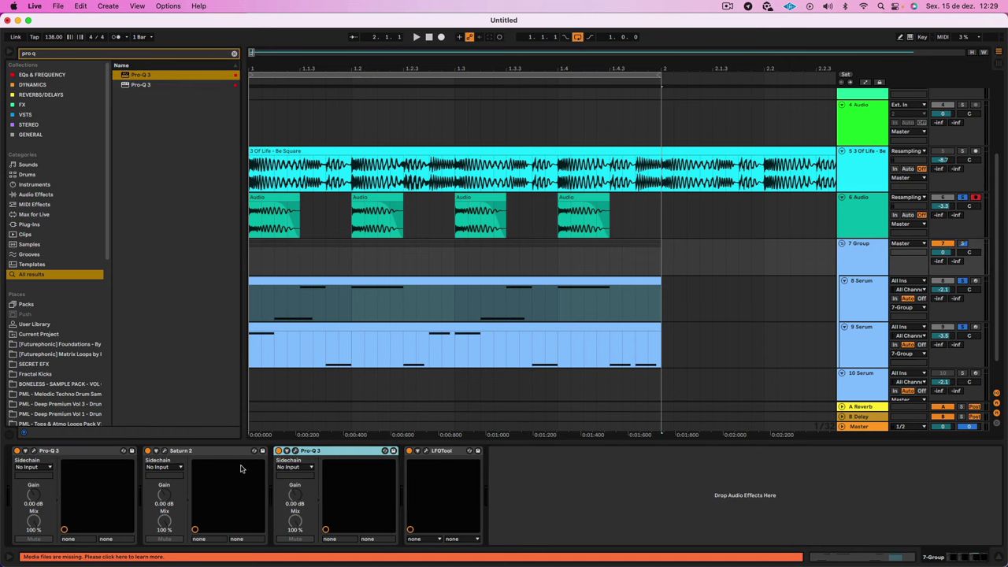
# Find TransX Multi Stereo and insert it between the second Pro-Q 3 and LFOTool.
pyautogui.click(114, 54)
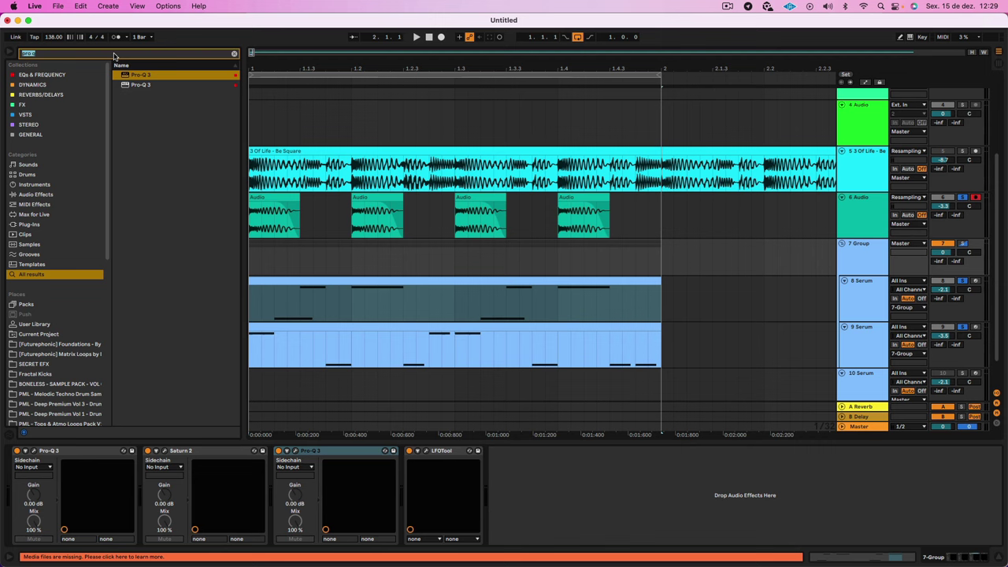
pyautogui.write('trans')
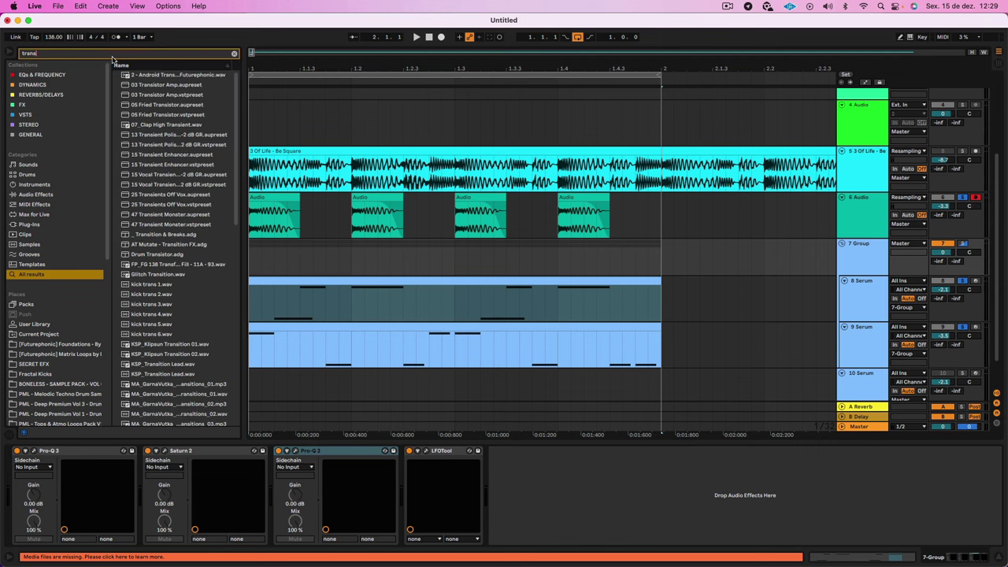
pyautogui.scroll(-3, 188, 214)
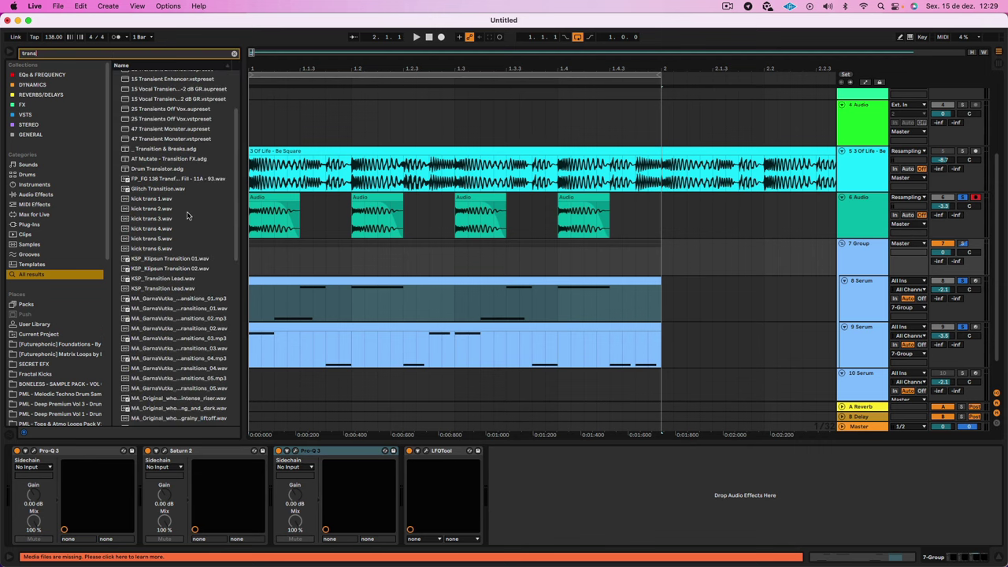
pyautogui.write('x')
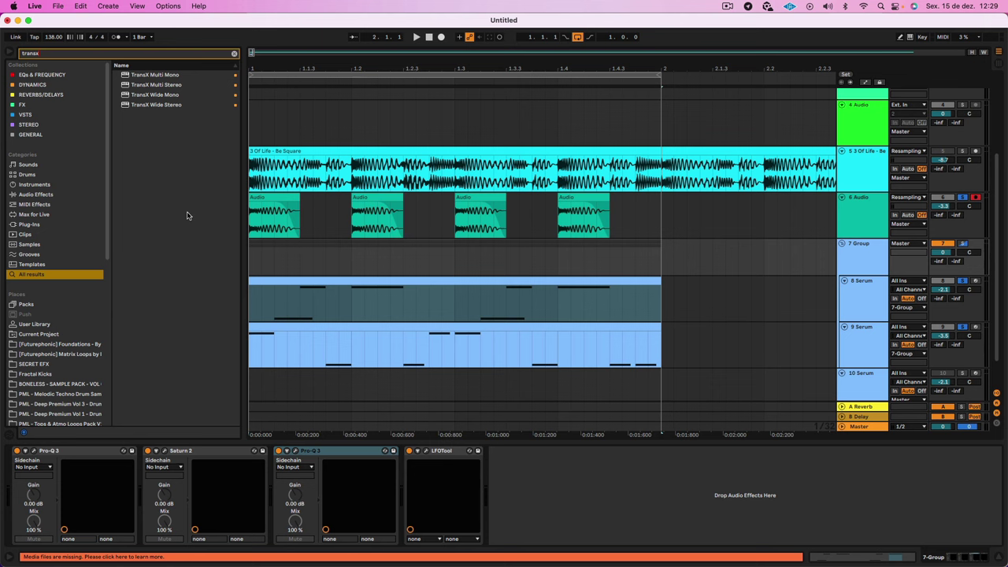
pyautogui.click(151, 88)
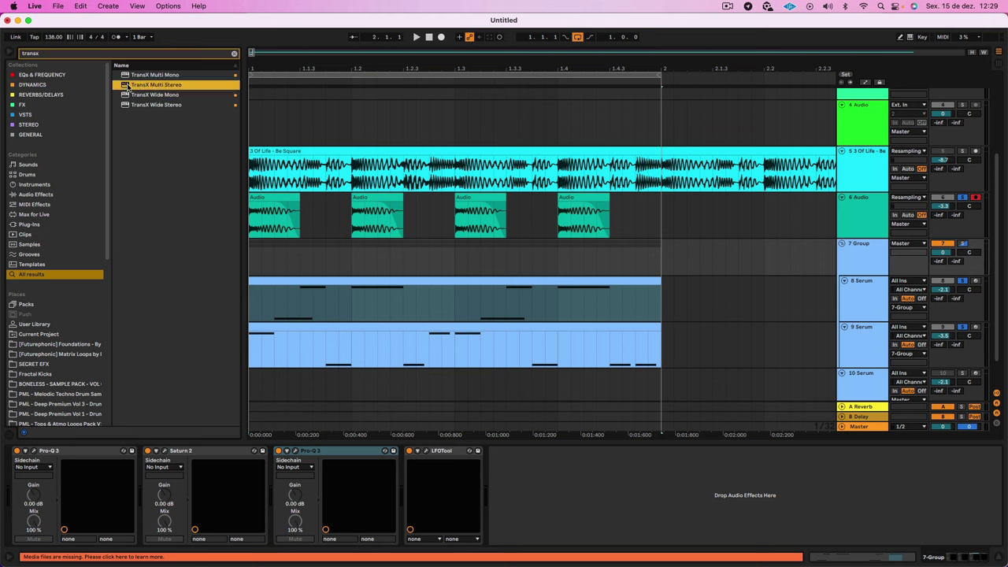
pyautogui.moveTo(351, 457); pyautogui.dragTo(399, 483)
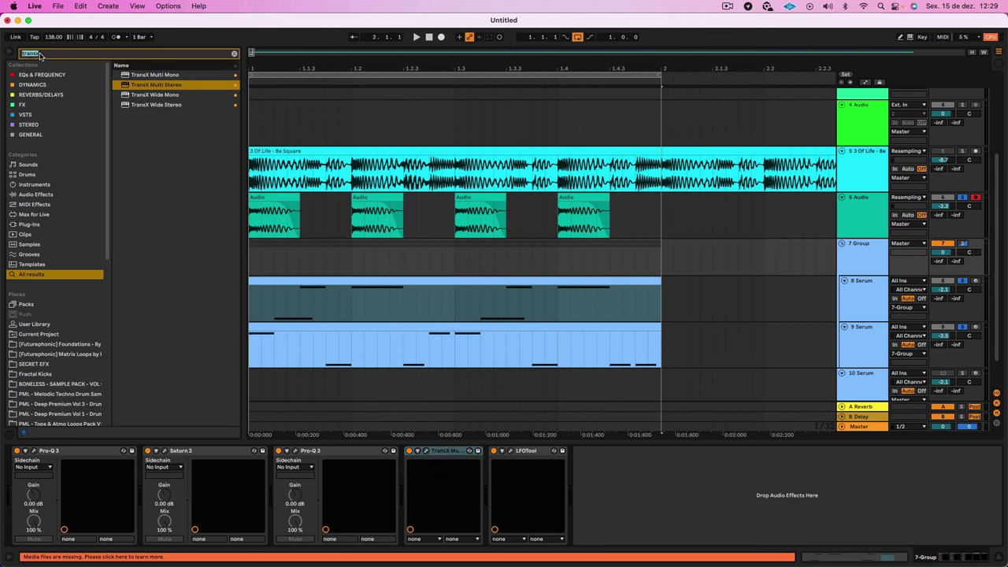
# Find RBass Mono and insert it between Saturn 2 and the second Pro-Q 3.
pyautogui.press('BackSpace')
pyautogui.write('rbo')
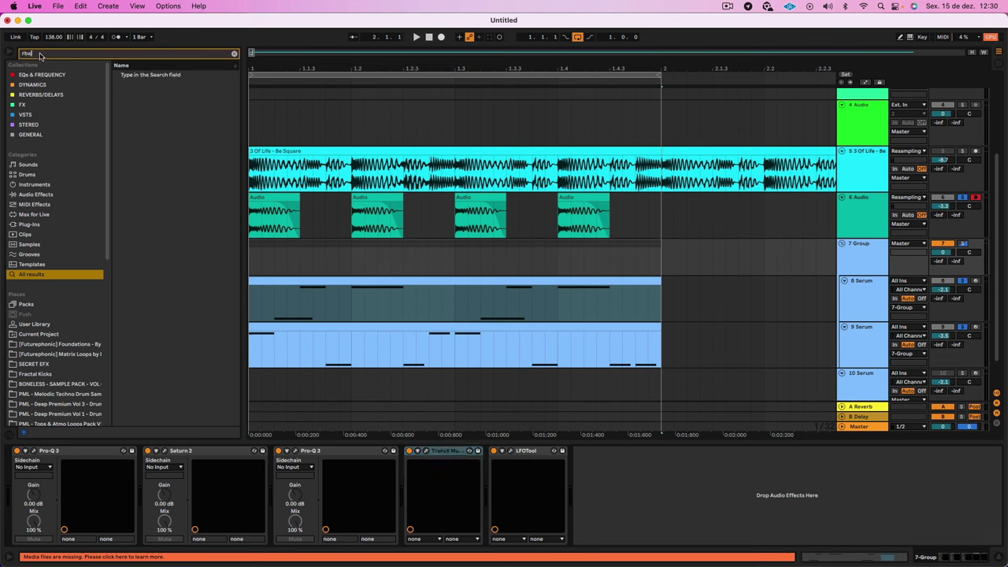
pyautogui.click(147, 76)
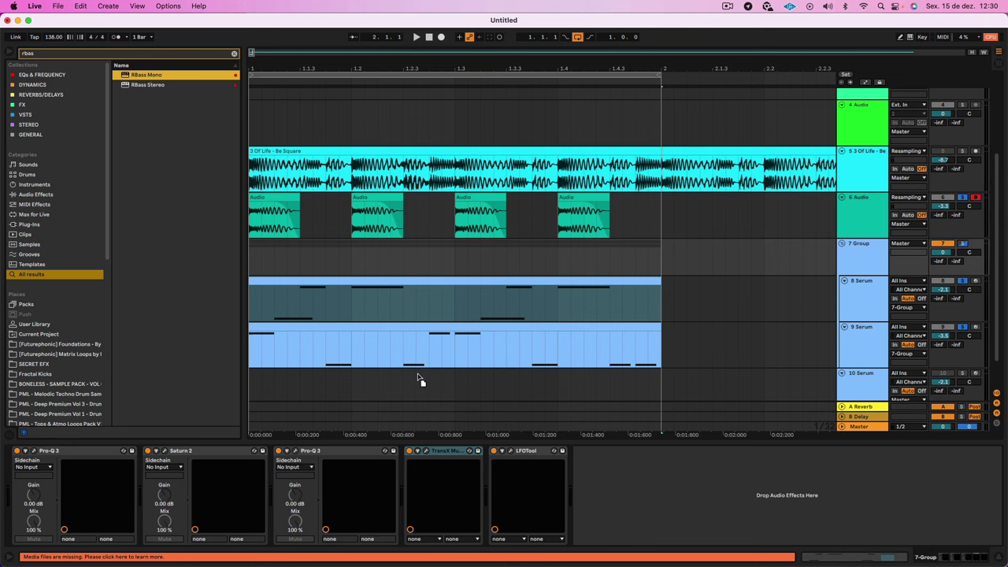
pyautogui.moveTo(417, 396)
pyautogui.mouseDown()
pyautogui.moveTo(368, 522)
pyautogui.moveTo(301, 512)
pyautogui.mouseUp()
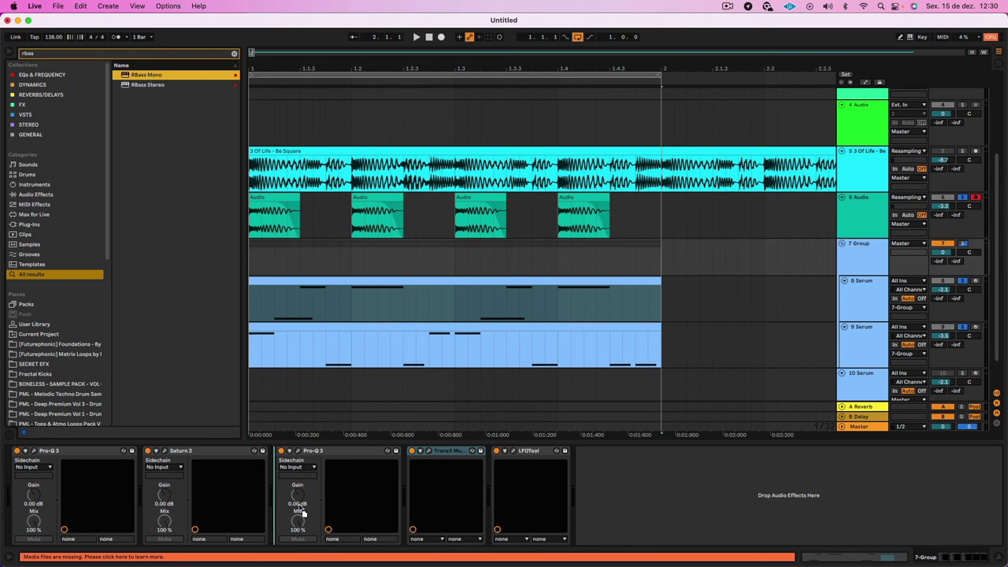
pyautogui.moveTo(291, 503); pyautogui.dragTo(292, 506)
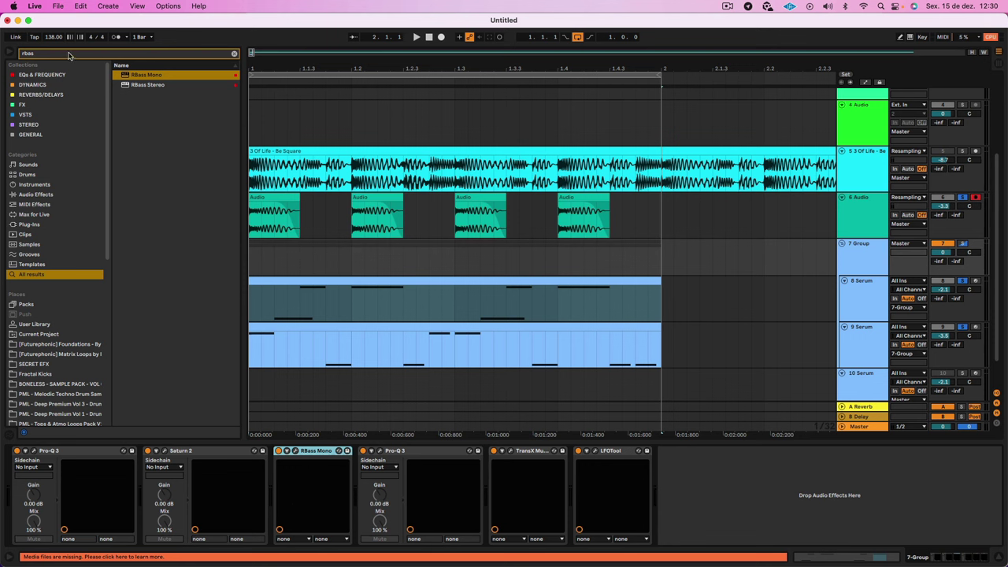
# Clear the browser search, play the soloed 7 Group, and add a +0.86 dB bell at about 90 Hz in the first Pro-Q 3.
pyautogui.press('BackSpace')
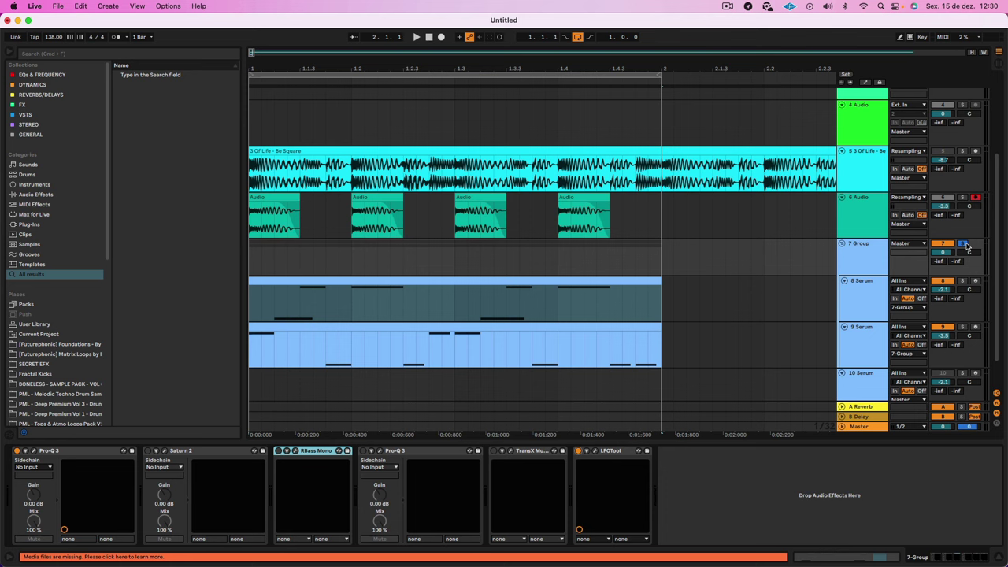
pyautogui.press('space')
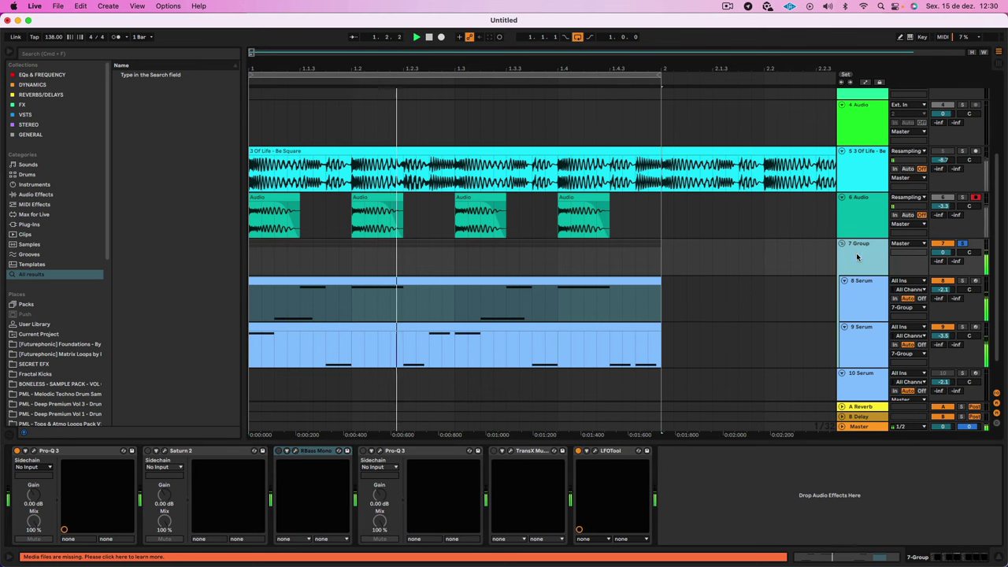
pyautogui.click(34, 450)
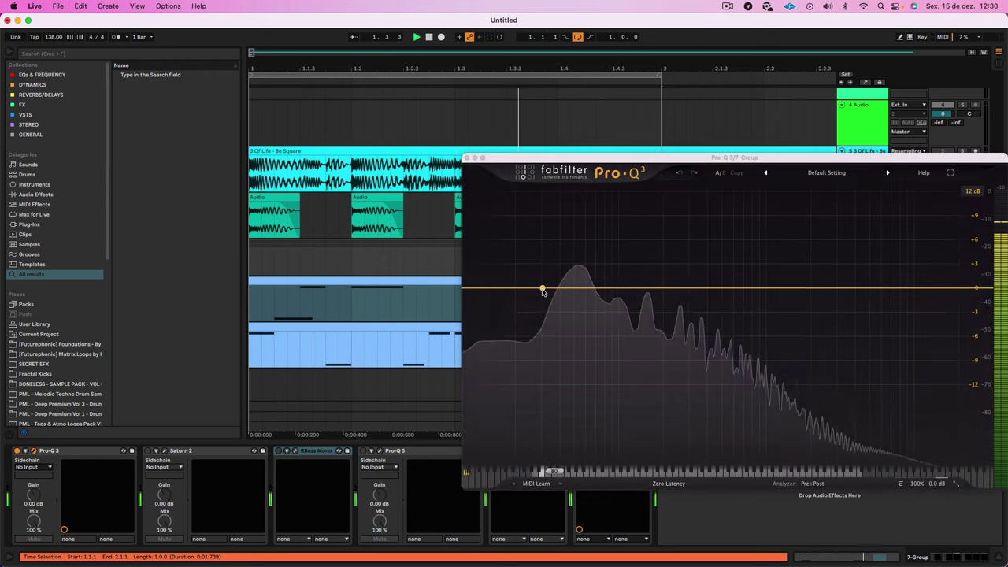
pyautogui.moveTo(605, 289)
pyautogui.mouseDown()
pyautogui.moveTo(614, 259)
pyautogui.moveTo(611, 281)
pyautogui.mouseUp()
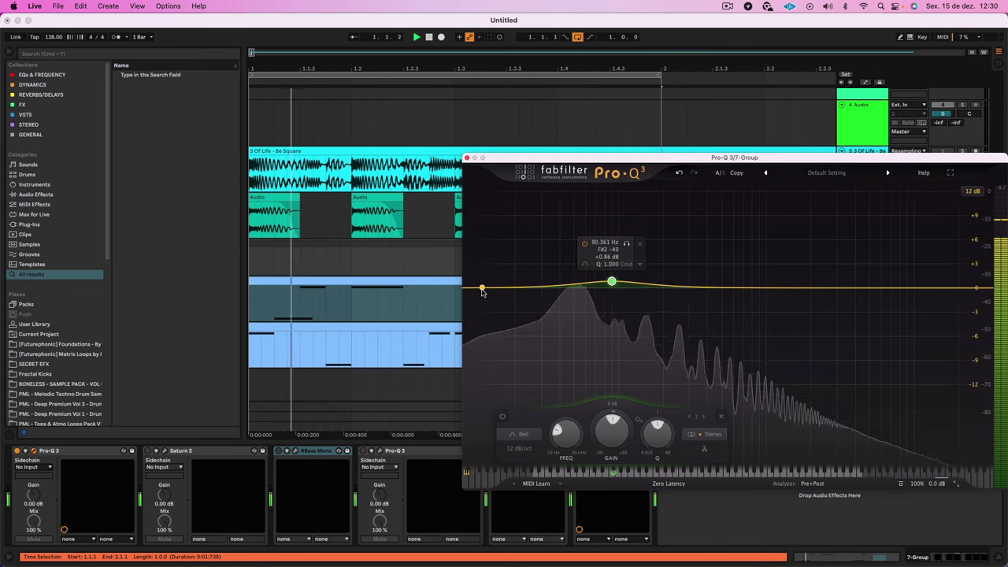
# Add an 18 dB/oct low cut at about 24 Hz in the group's first Pro-Q 3 and close it.
pyautogui.moveTo(479, 289); pyautogui.dragTo(527, 290)
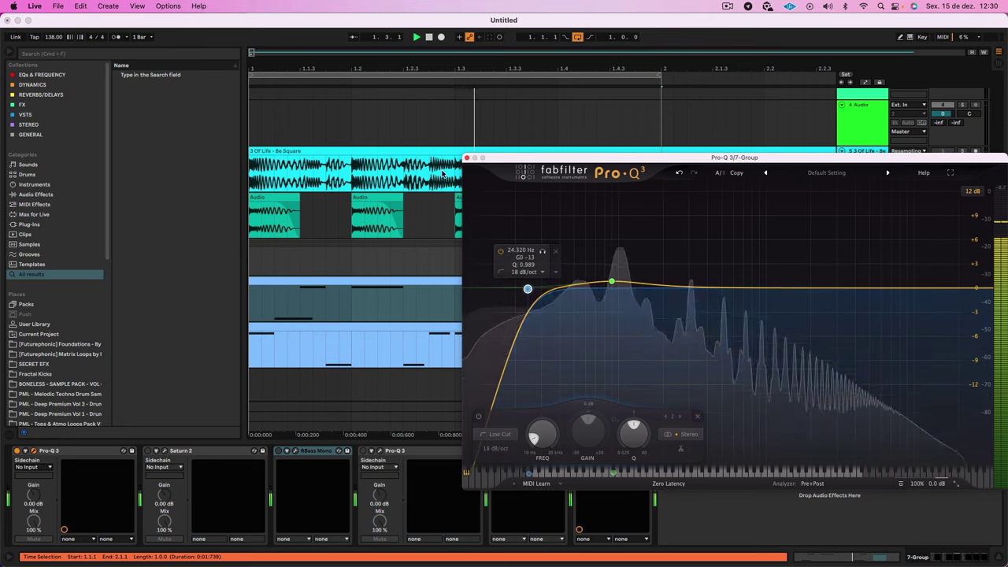
pyautogui.click(467, 158)
# Enable Saturn 2 on the group and split it into two bands with the crossover at 40 Hz.
pyautogui.click(148, 451)
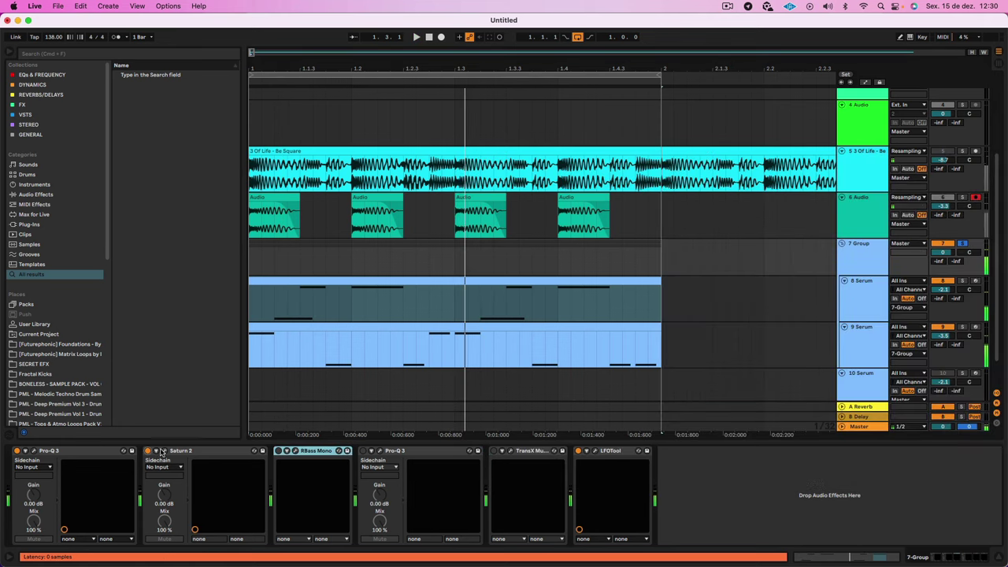
pyautogui.click(164, 451)
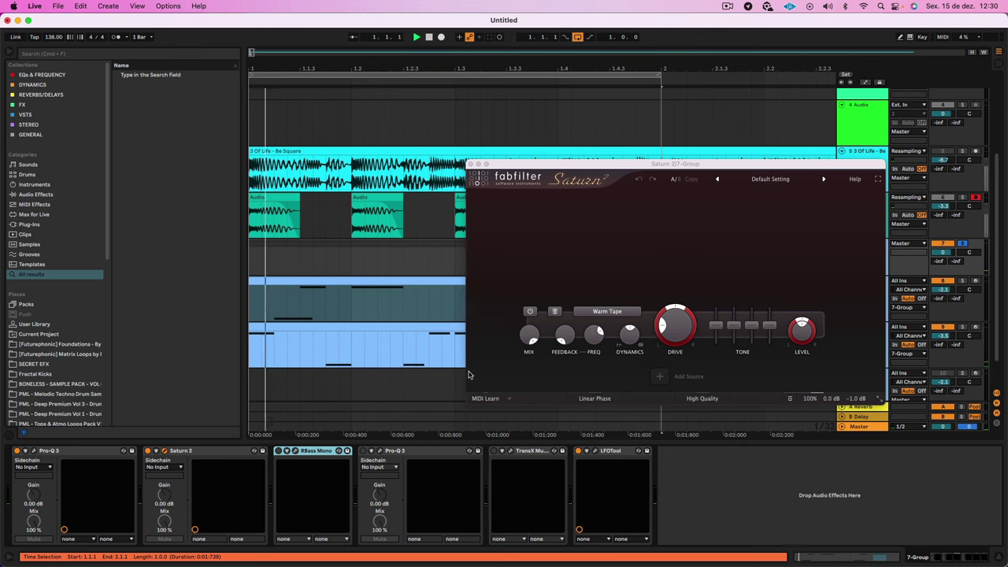
pyautogui.click(532, 198)
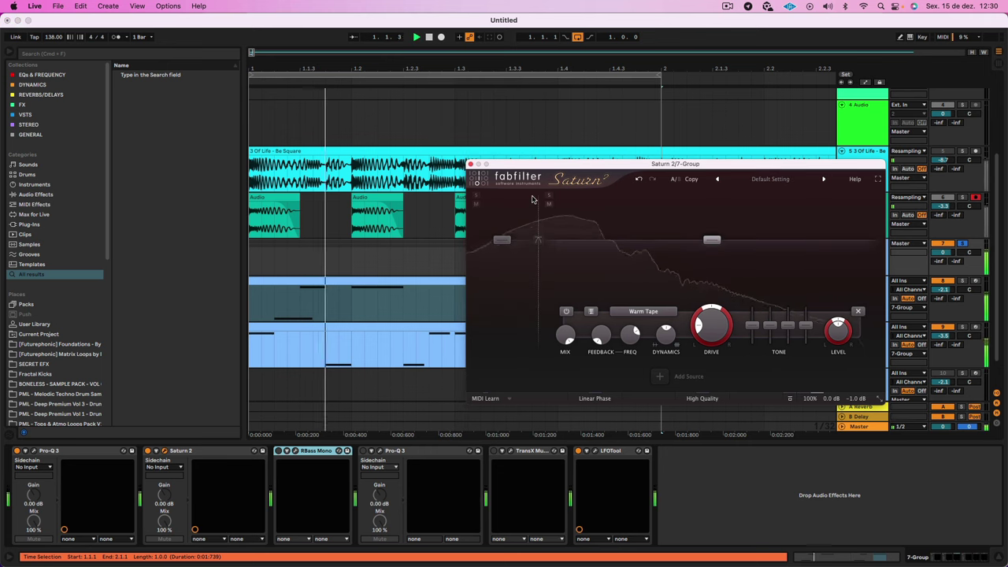
pyautogui.moveTo(541, 210); pyautogui.dragTo(525, 240)
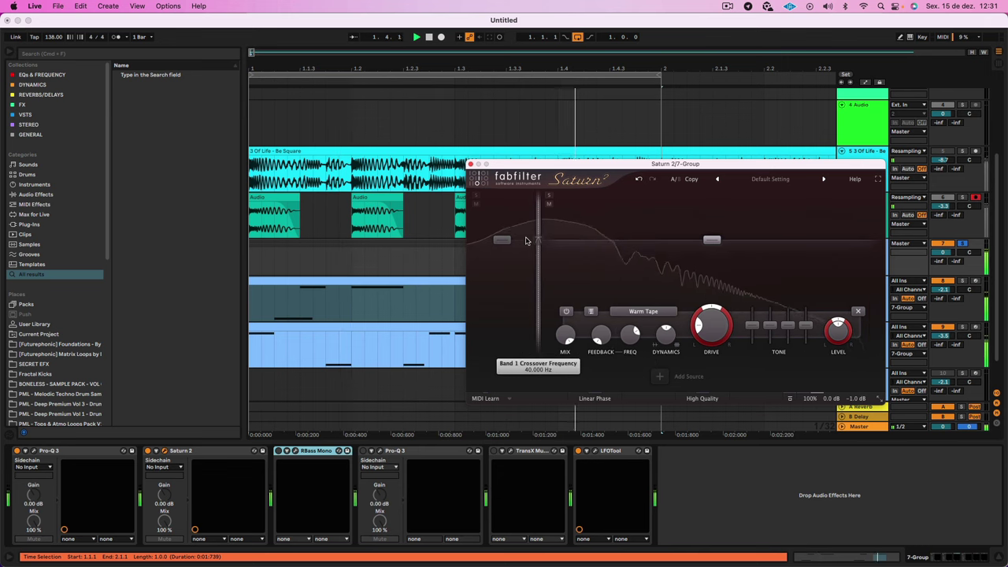
# Set the Warm Tape drive of Saturn 2's upper band to about 23% and close the plug-in.
pyautogui.moveTo(714, 324); pyautogui.dragTo(715, 295)
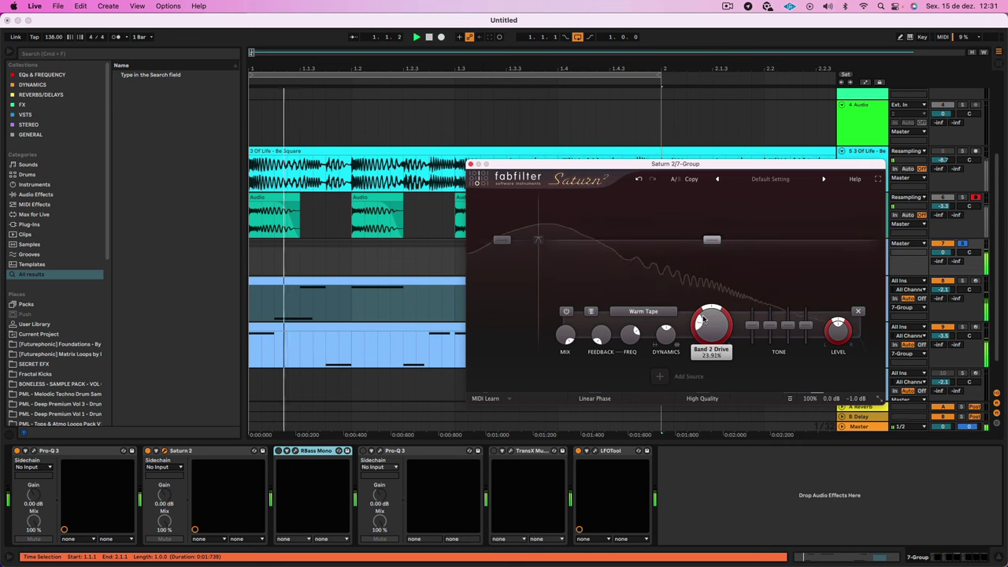
pyautogui.moveTo(703, 319)
pyautogui.mouseDown()
pyautogui.moveTo(722, 251)
pyautogui.moveTo(692, 326)
pyautogui.mouseUp()
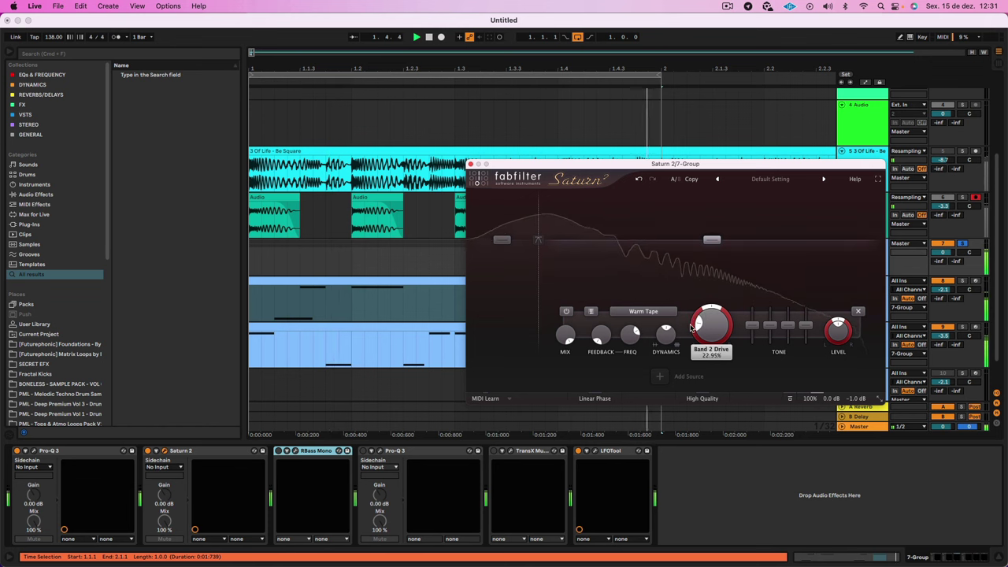
pyautogui.click(470, 164)
# Set the volume of the 9 Serum track to -3.9 dB.
pyautogui.click(860, 305)
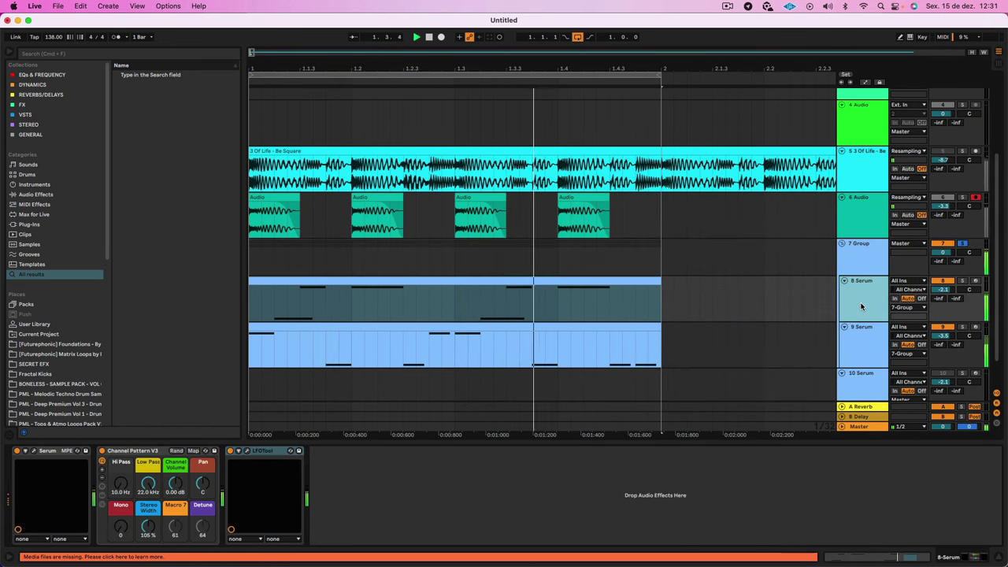
pyautogui.click(864, 358)
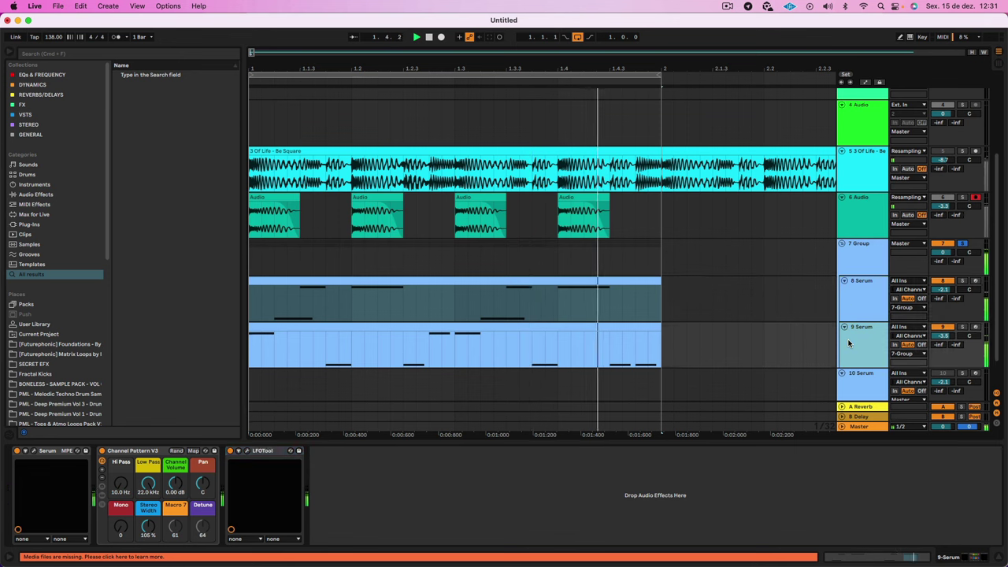
pyautogui.click(859, 270)
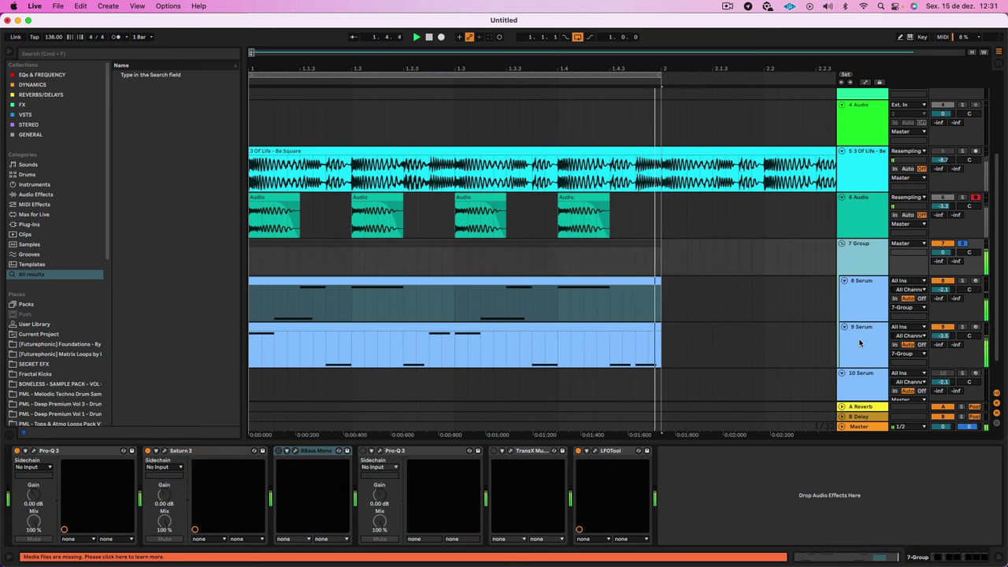
pyautogui.click(943, 336)
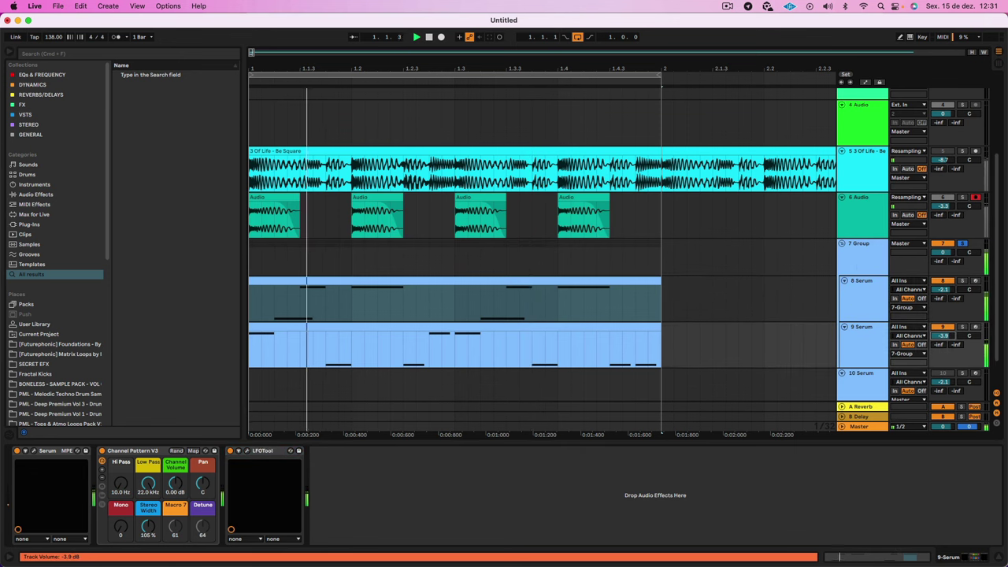
# Return to the 7 Group effect chain and enable RBass Mono.
pyautogui.click(844, 247)
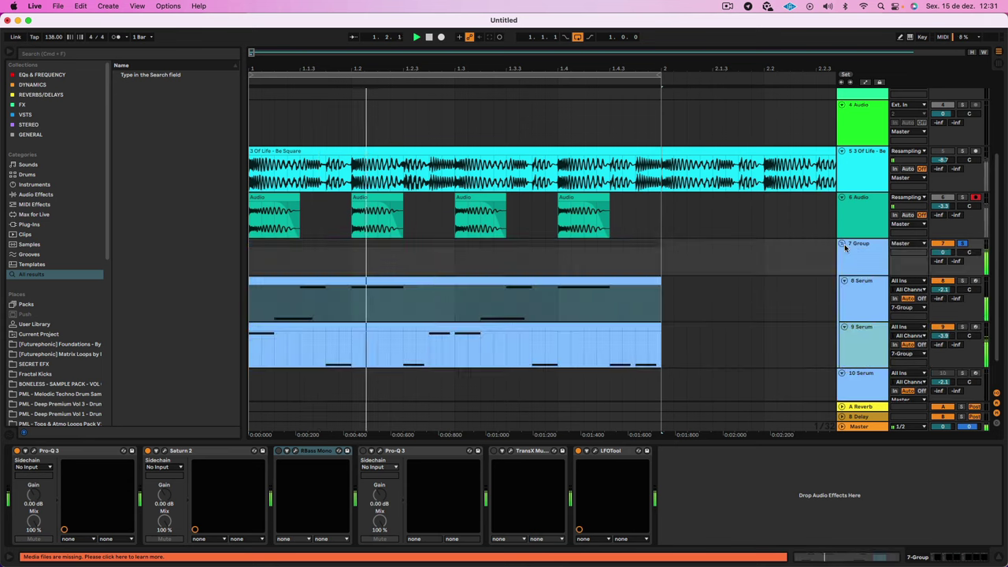
pyautogui.click(844, 246)
pyautogui.click(191, 452)
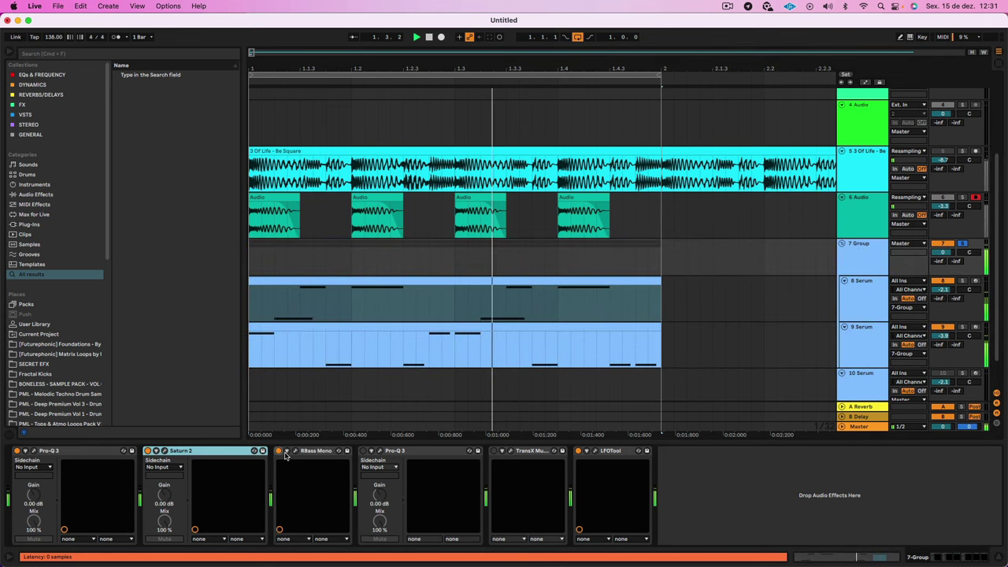
# Open the 8 Serum clip, check the pitch of its first low note, and briefly replay the group.
pyautogui.press('space')
pyautogui.doubleClick(284, 281)
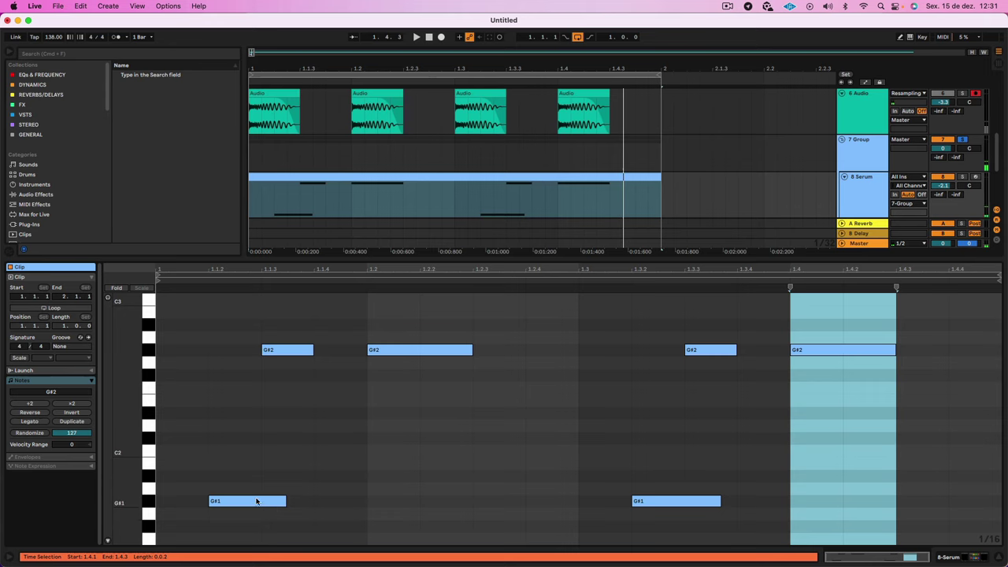
pyautogui.click(256, 501)
pyautogui.hotkey('shift', 'Tab')
pyautogui.press('space')
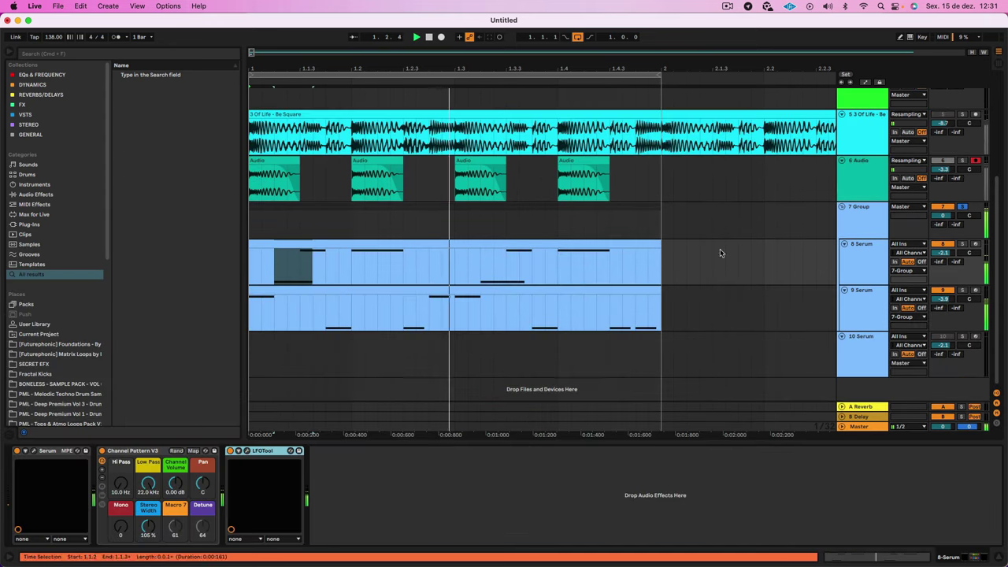
pyautogui.press('space')
# Open RBass Mono on the group and try a frequency of 246.
pyautogui.click(872, 218)
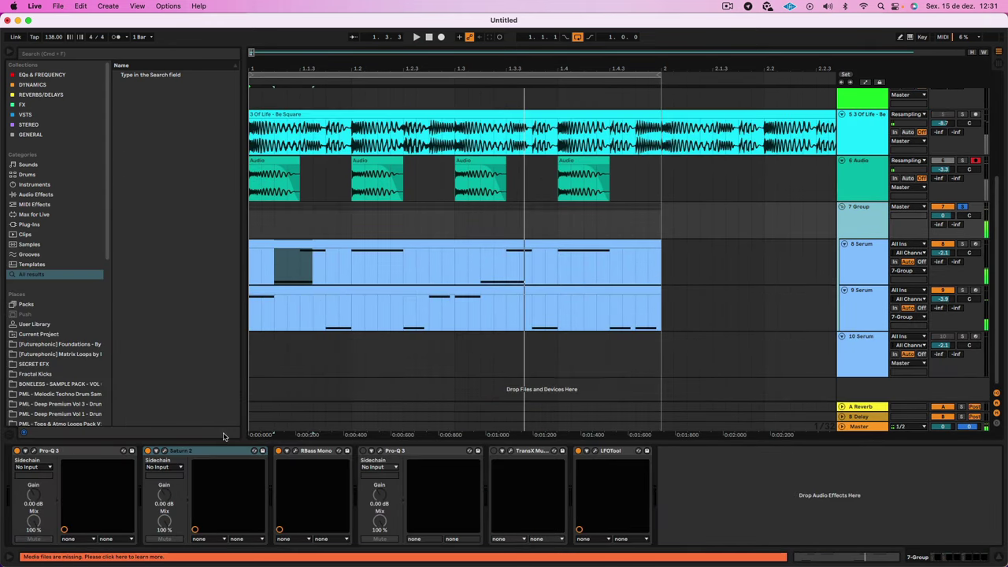
pyautogui.click(295, 450)
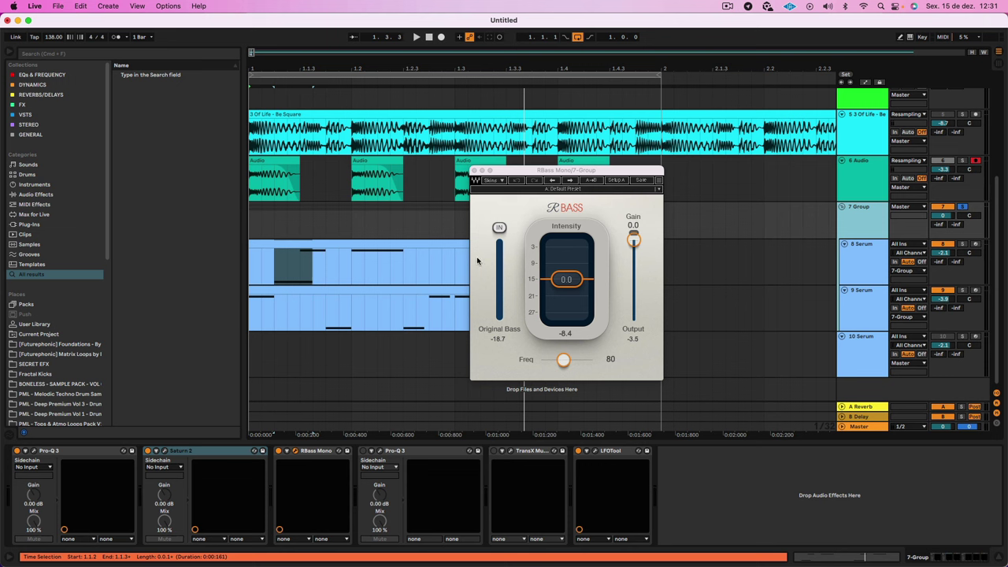
pyautogui.moveTo(563, 359); pyautogui.dragTo(540, 360)
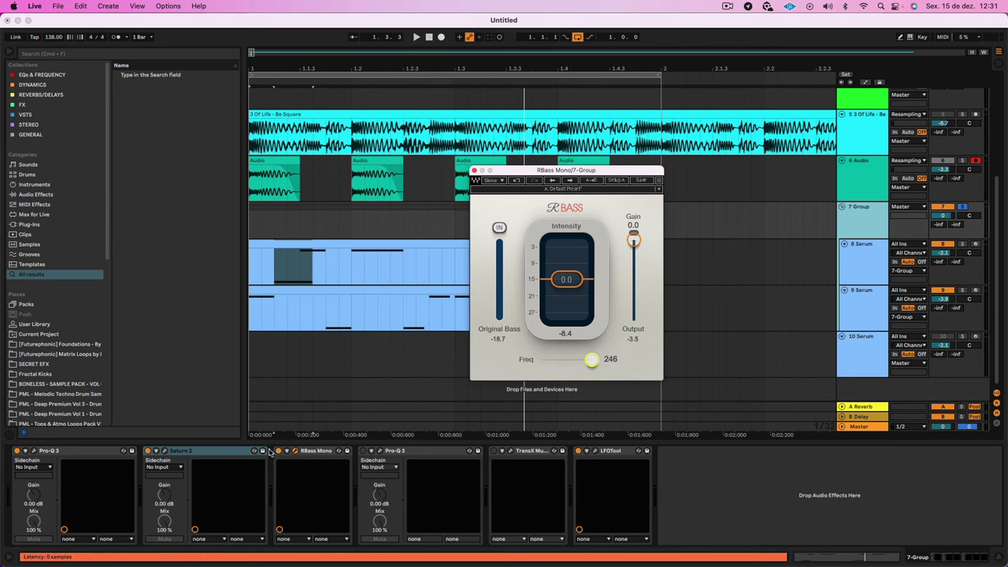
pyautogui.click(147, 453)
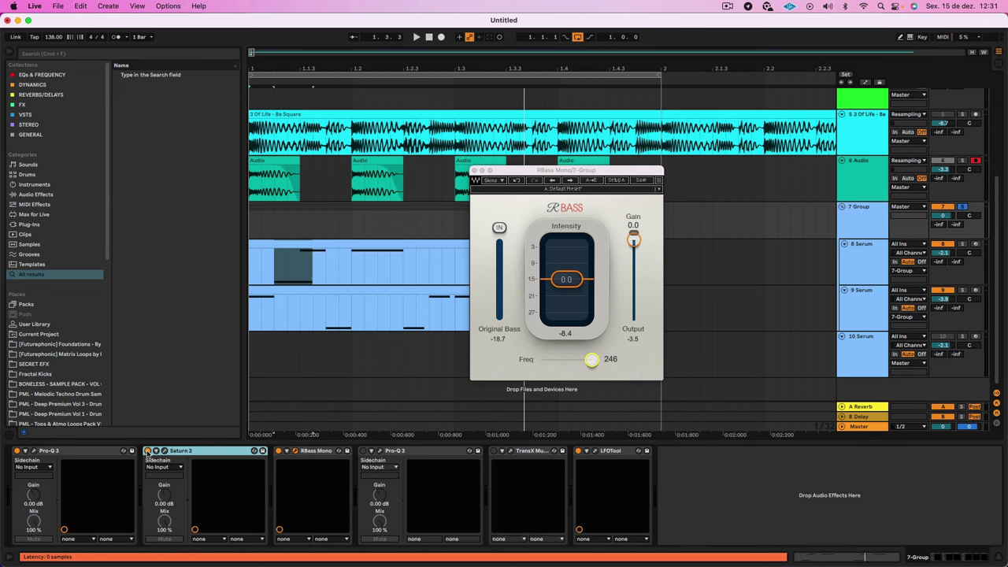
# With RBass Mono bypassed, move the first Pro-Q 3's bell to about 102 Hz at 0 dB and place a flat bell at about 51 Hz.
pyautogui.click(34, 451)
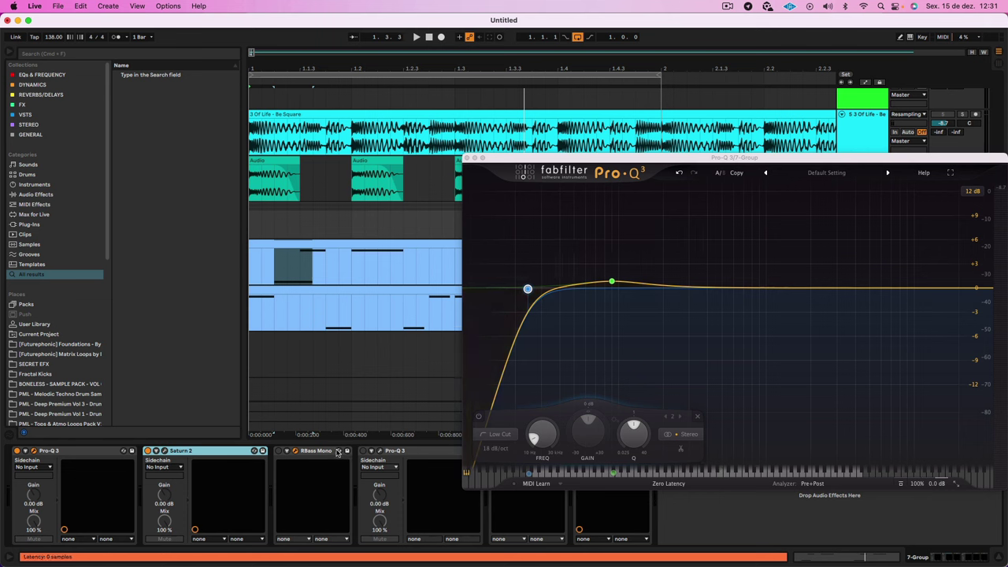
pyautogui.press('space')
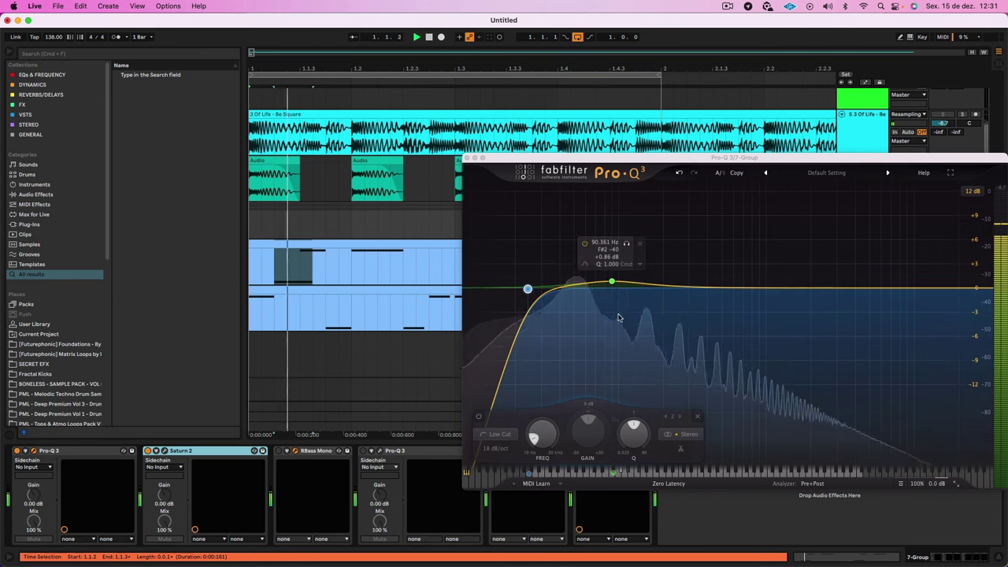
pyautogui.moveTo(612, 281); pyautogui.dragTo(619, 281)
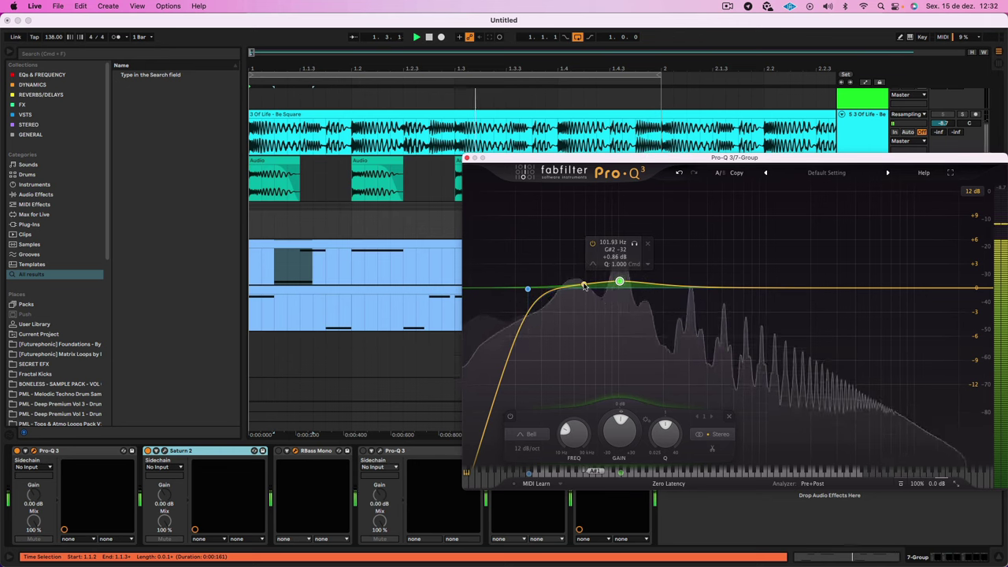
pyautogui.moveTo(619, 281); pyautogui.dragTo(619, 288)
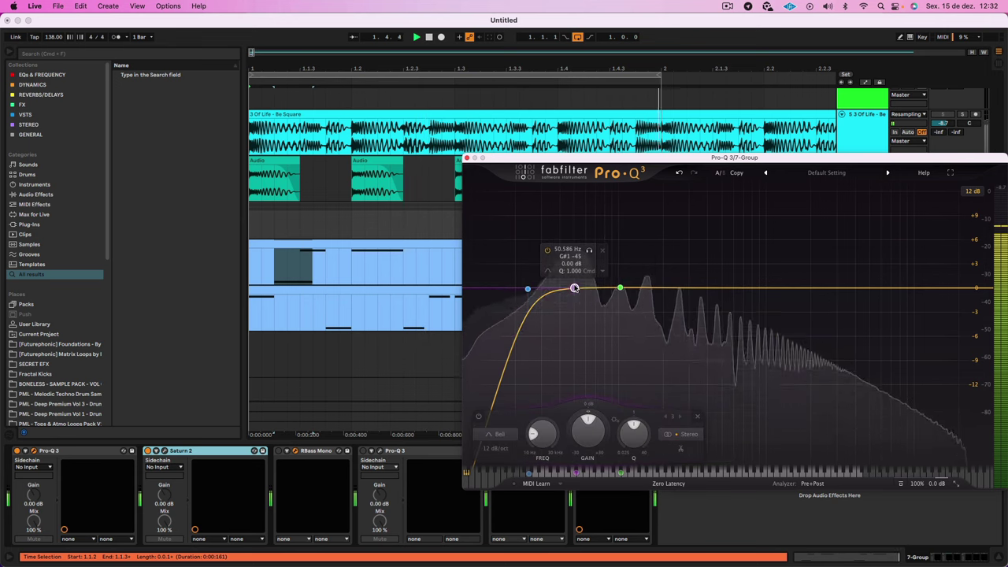
pyautogui.click(466, 159)
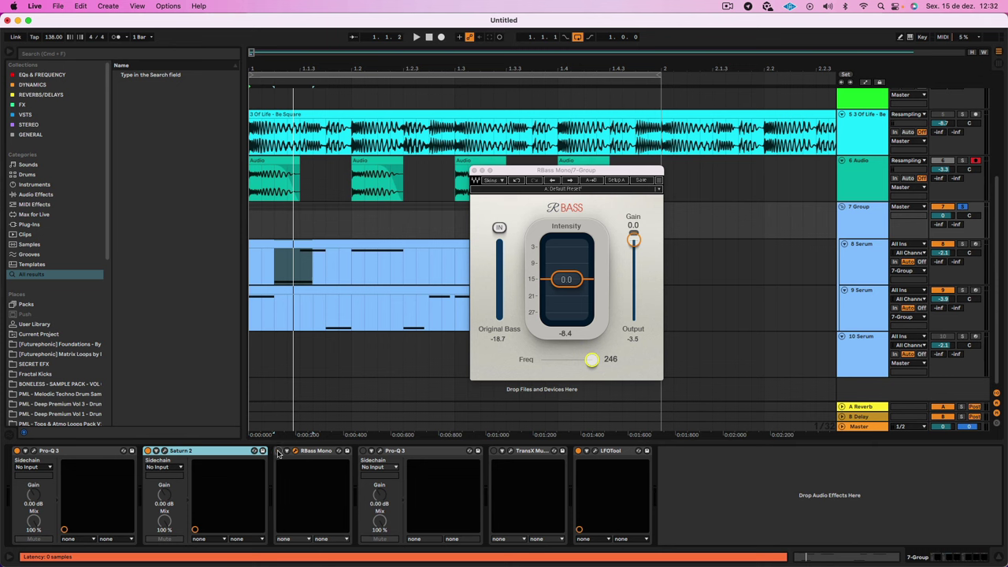
# Re-enable RBass Mono and, while the group plays, set its frequency to 100 and its intensity to -12.9.
pyautogui.moveTo(591, 359); pyautogui.dragTo(540, 359)
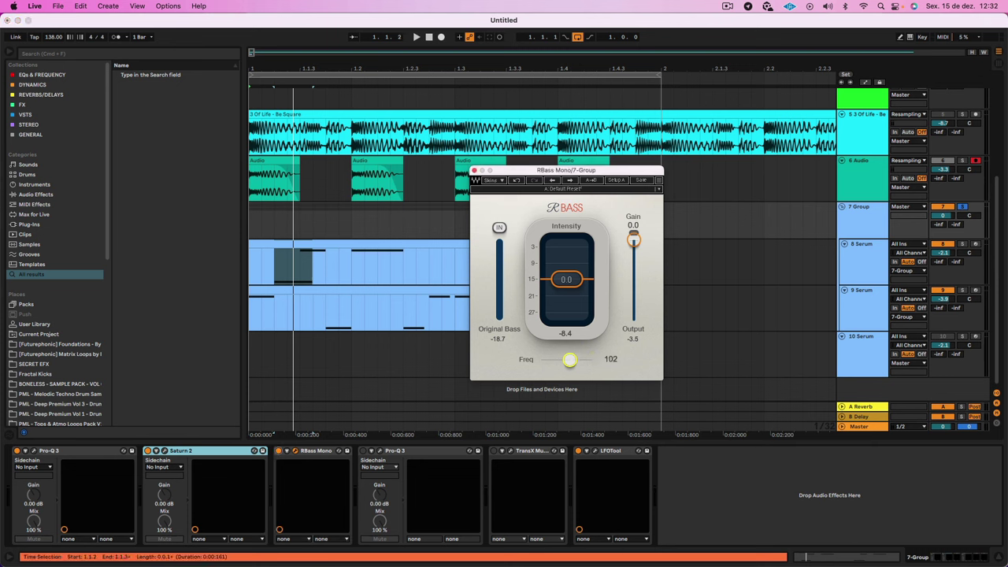
pyautogui.moveTo(585, 283); pyautogui.dragTo(580, 323)
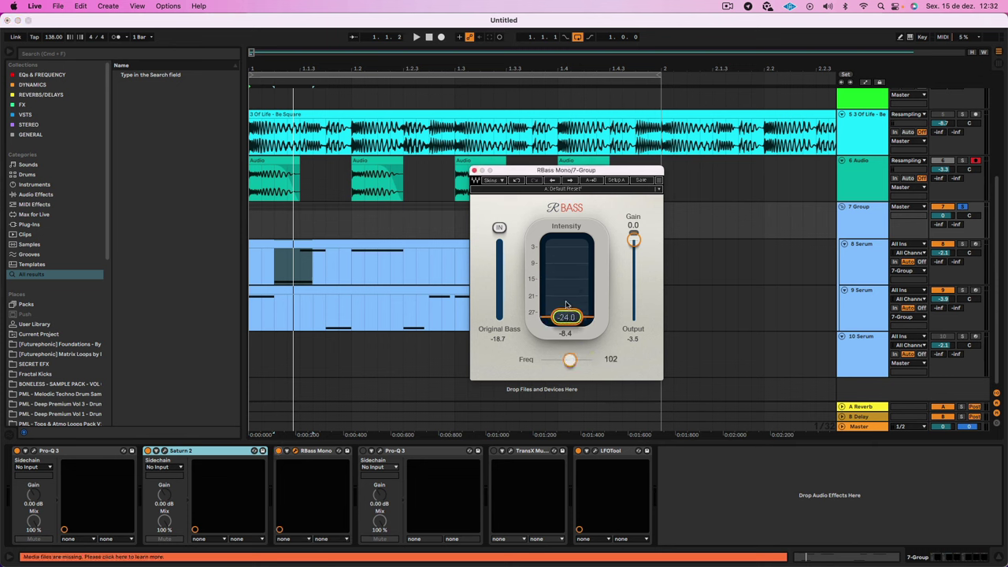
pyautogui.press('space')
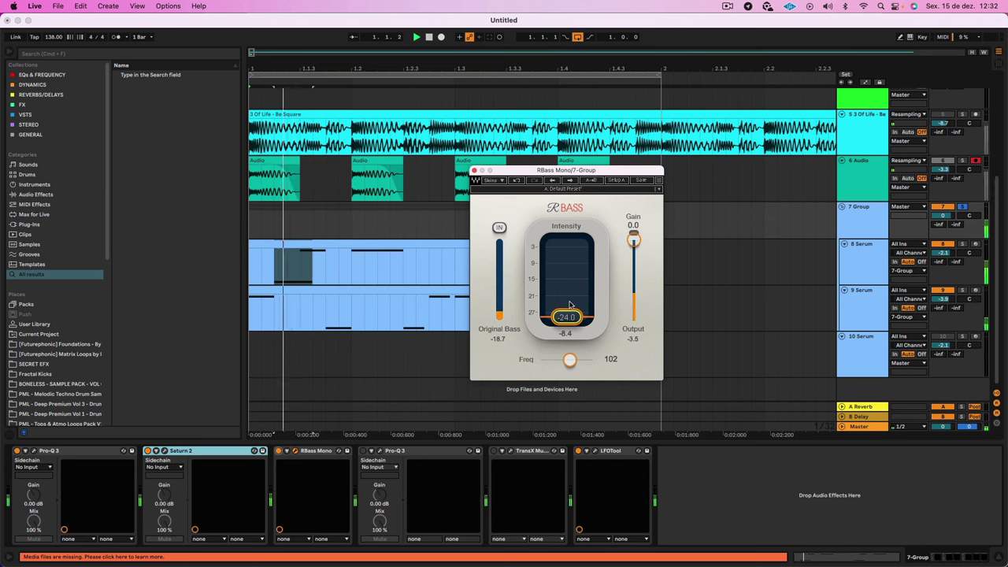
pyautogui.moveTo(566, 317); pyautogui.dragTo(566, 292)
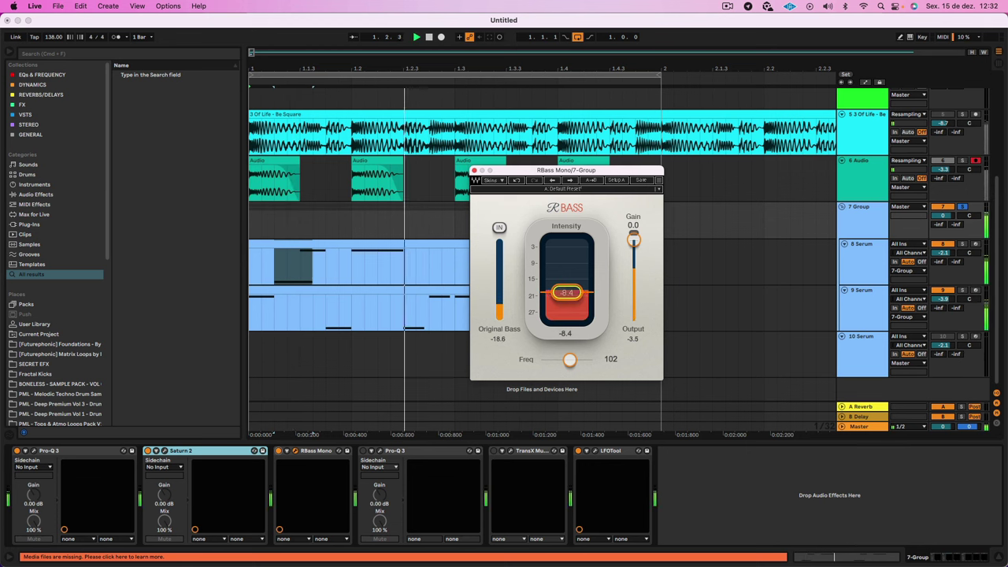
pyautogui.moveTo(566, 292); pyautogui.dragTo(566, 291)
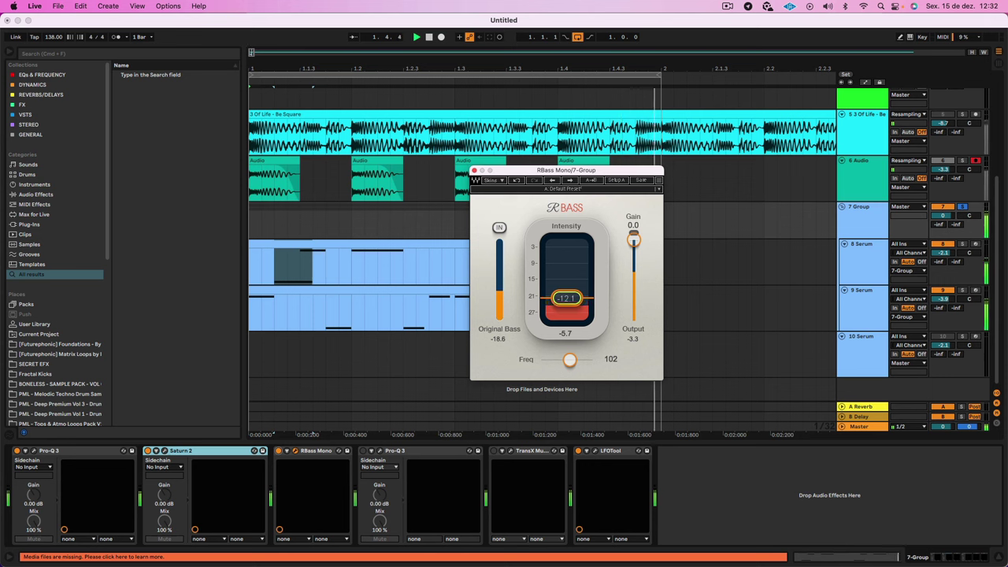
pyautogui.moveTo(566, 298); pyautogui.dragTo(566, 297)
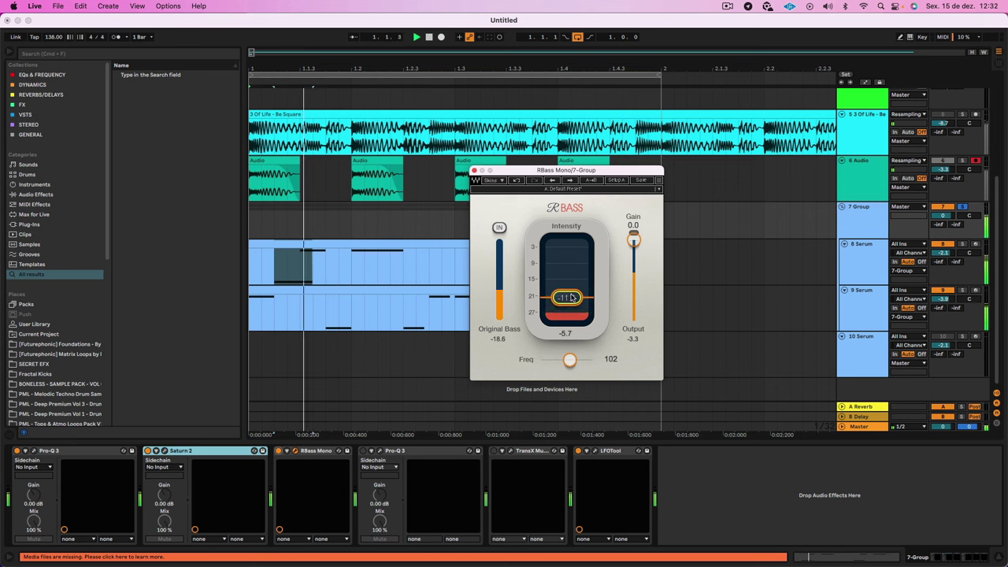
pyautogui.moveTo(558, 359); pyautogui.dragTo(571, 359)
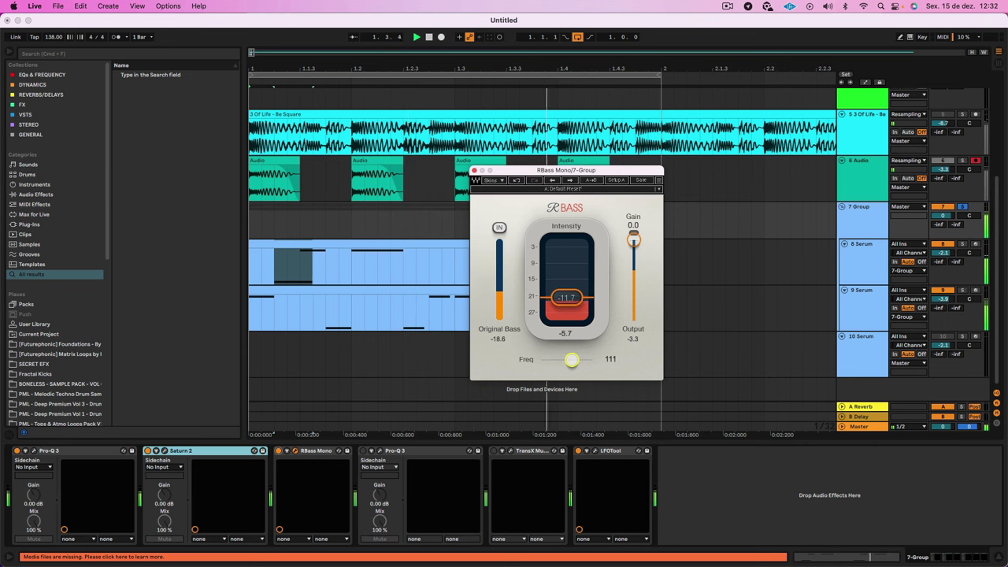
pyautogui.moveTo(572, 360); pyautogui.dragTo(569, 359)
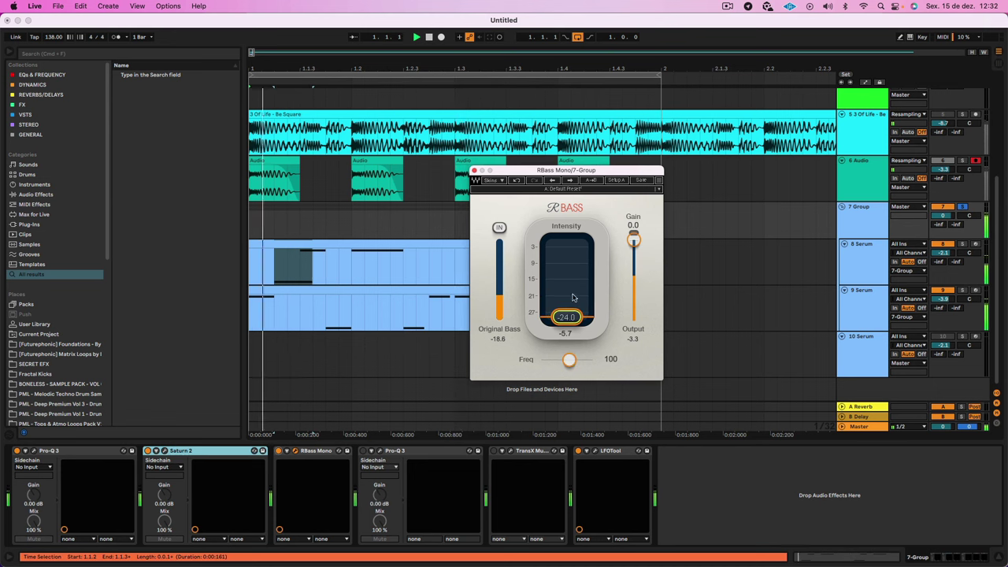
pyautogui.moveTo(566, 317); pyautogui.dragTo(566, 296)
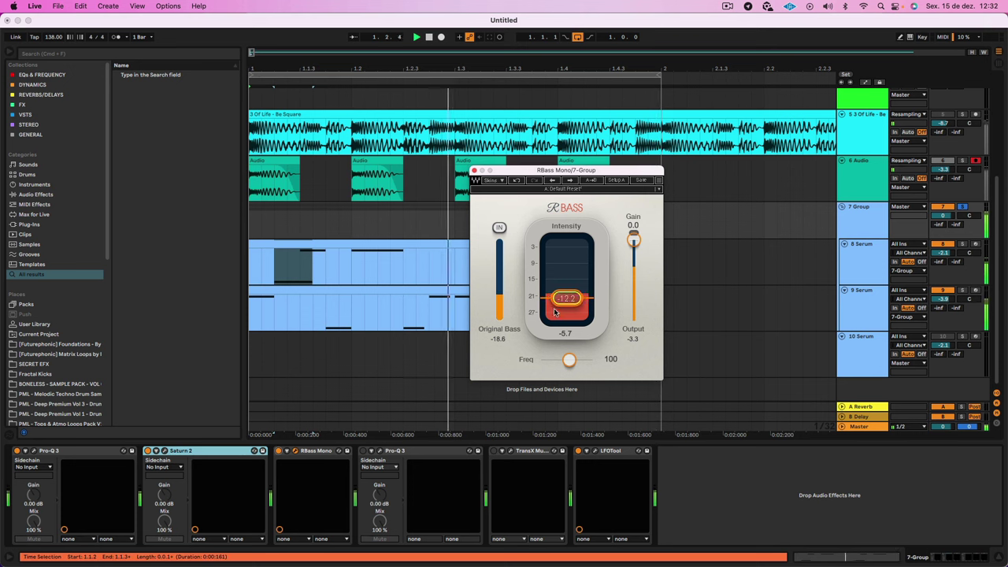
pyautogui.moveTo(566, 299); pyautogui.dragTo(566, 300)
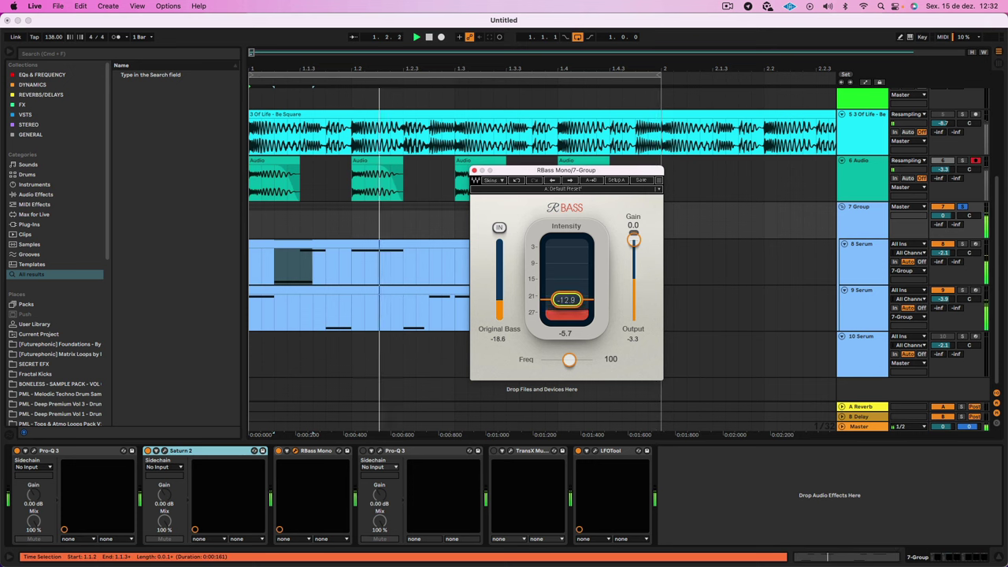
# Enable and open the second Pro-Q 3 on the group, adjust a bell around the low harmonic peaks while playing, and close it.
pyautogui.click(380, 453)
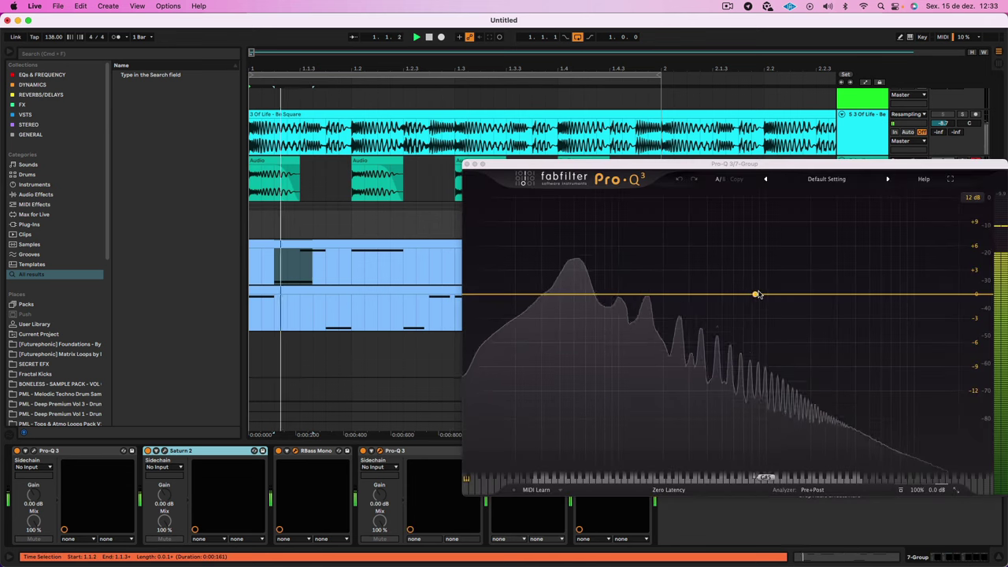
pyautogui.click(646, 296)
pyautogui.moveTo(653, 307); pyautogui.dragTo(639, 297)
pyautogui.click(466, 163)
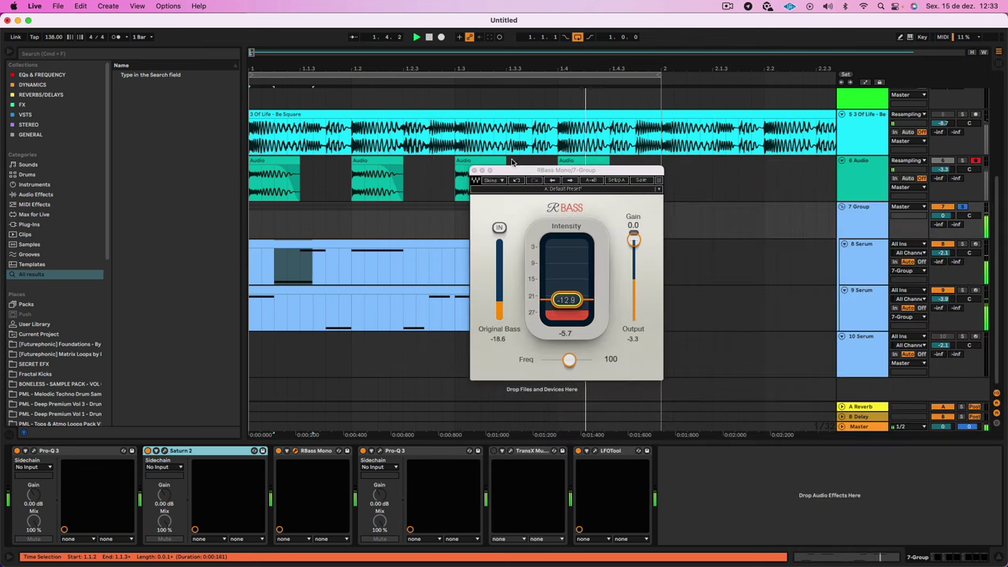
# Enable TransX Multi on the group, set its high band's range to 1.7 while listening, and close its window.
pyautogui.click(510, 450)
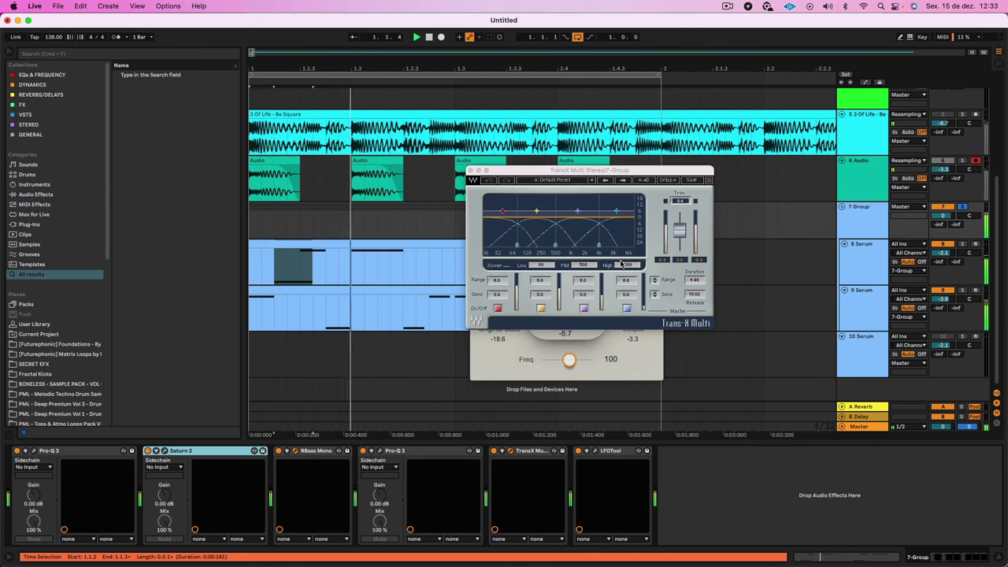
pyautogui.click(626, 280)
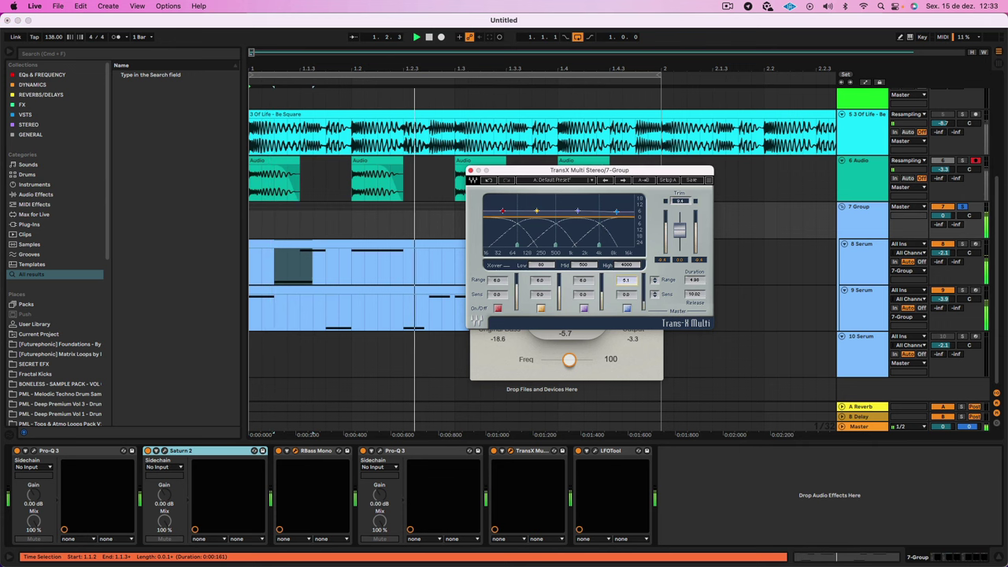
pyautogui.moveTo(626, 281); pyautogui.dragTo(626, 299)
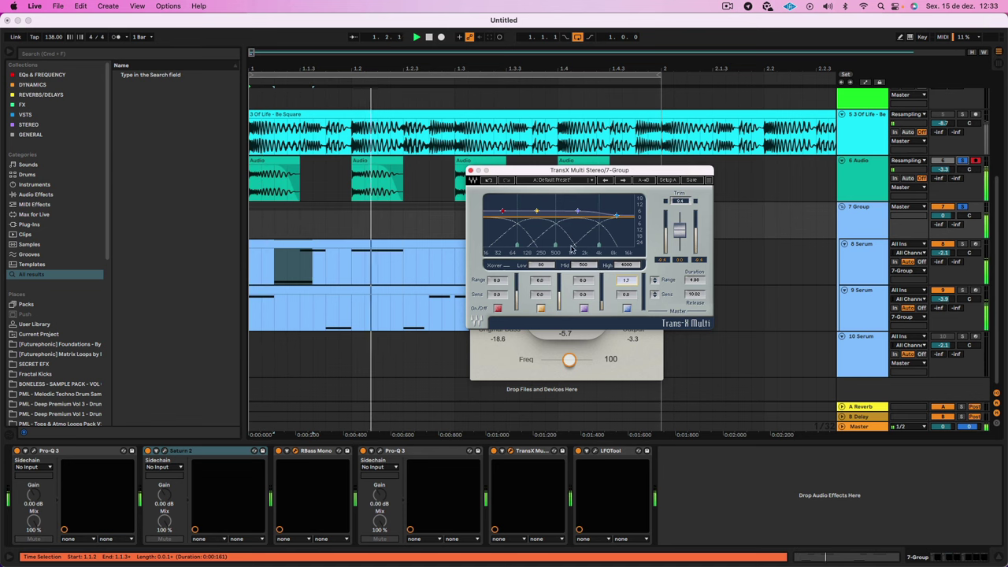
pyautogui.click(470, 171)
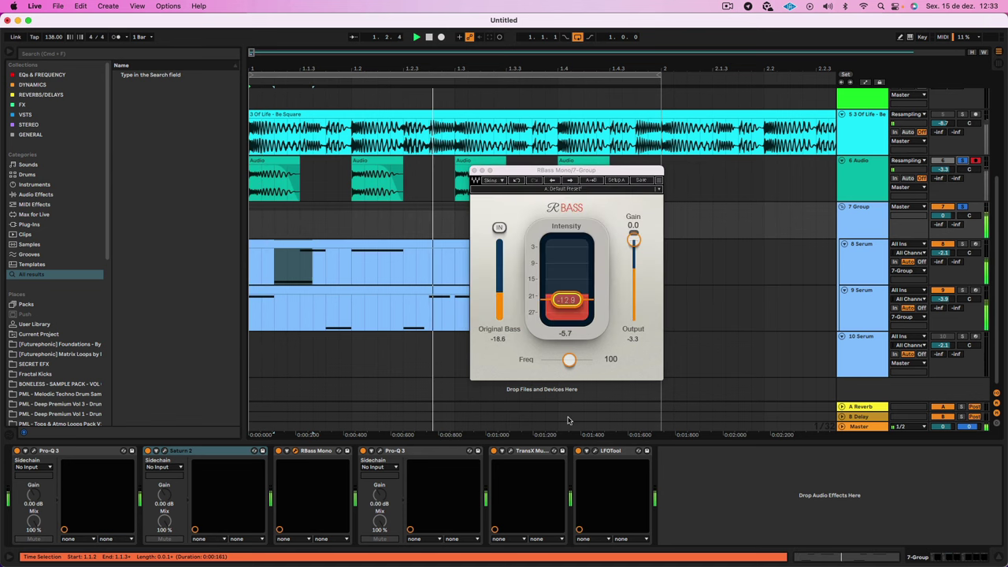
# In LFOTool, move the volume curve's first full-level point slightly later, stop playback, and close the LFOTool and RBass windows.
pyautogui.click(594, 452)
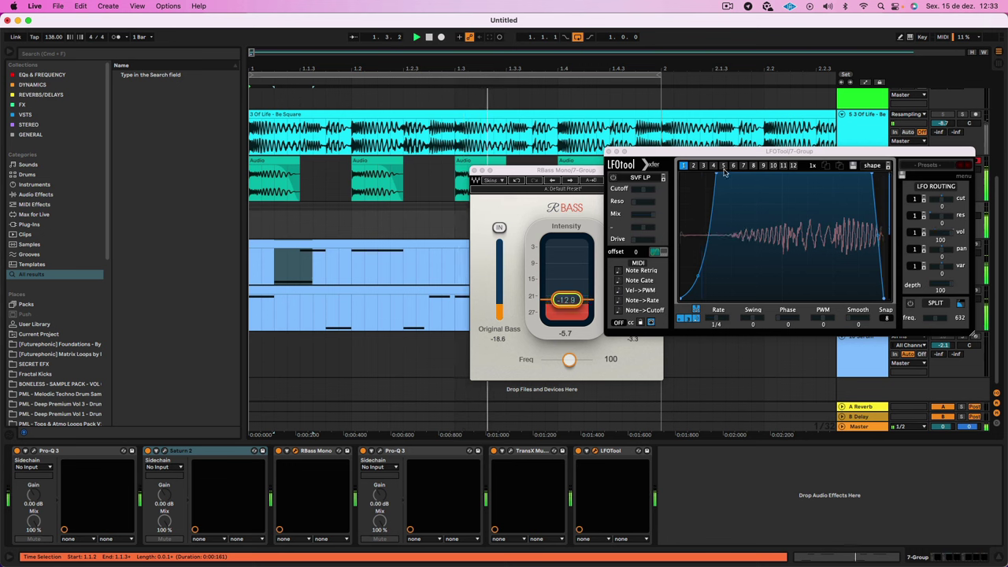
pyautogui.moveTo(716, 172)
pyautogui.mouseDown()
pyautogui.moveTo(754, 162)
pyautogui.moveTo(735, 173)
pyautogui.mouseUp()
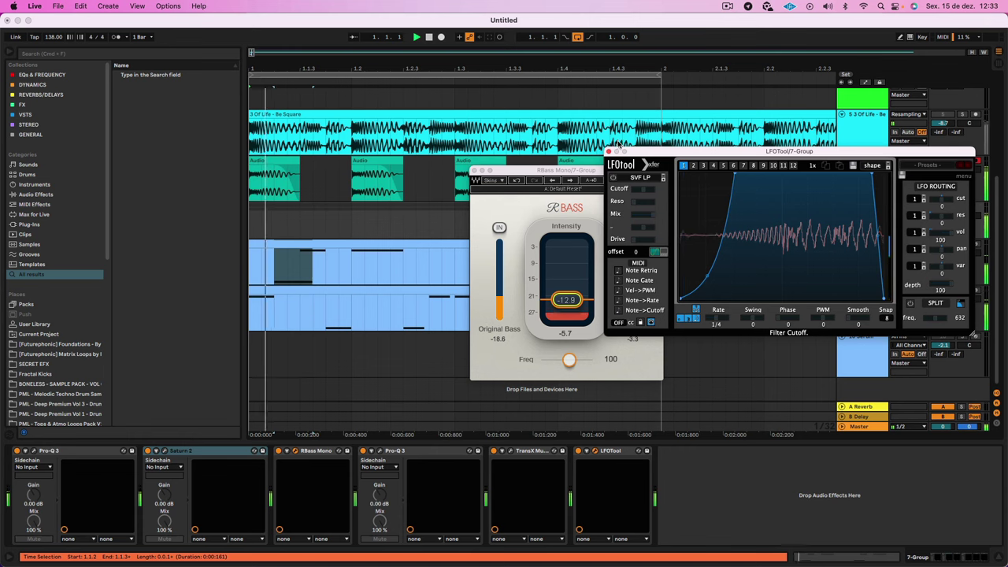
pyautogui.press('space')
pyautogui.click(608, 151)
pyautogui.click(474, 170)
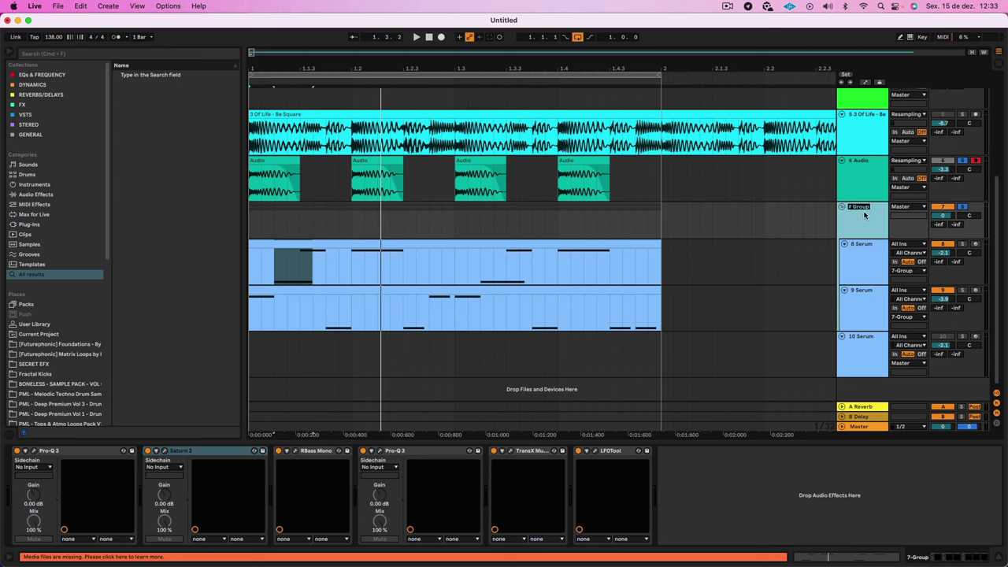
# Name the bass group BASS and the 6 Audio track KICK, and combine them into a new parent group.
pyautogui.click(862, 164)
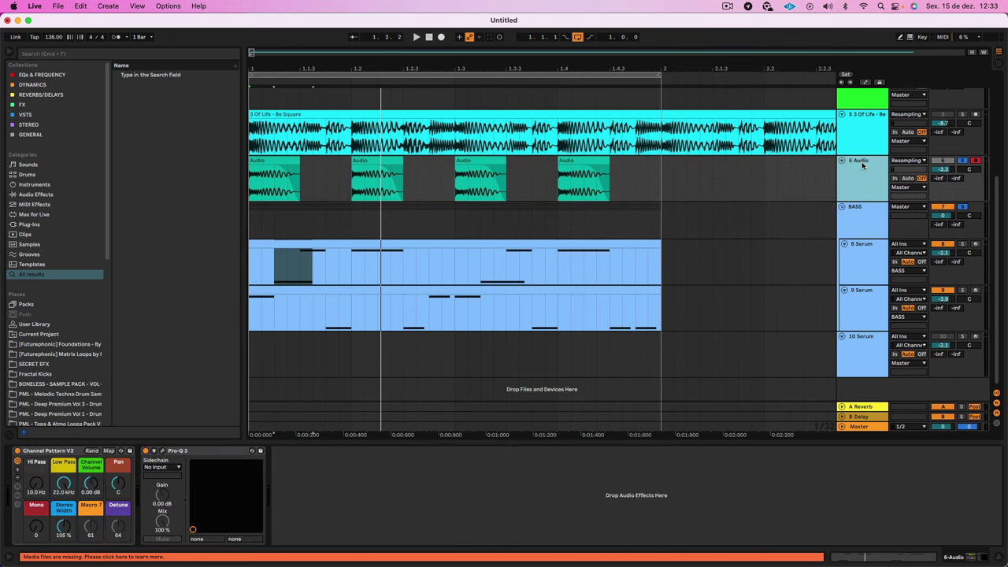
pyautogui.click(858, 207)
pyautogui.keyDown('shift'); pyautogui.click(858, 176); pyautogui.keyUp('shift')
pyautogui.press('super+g')
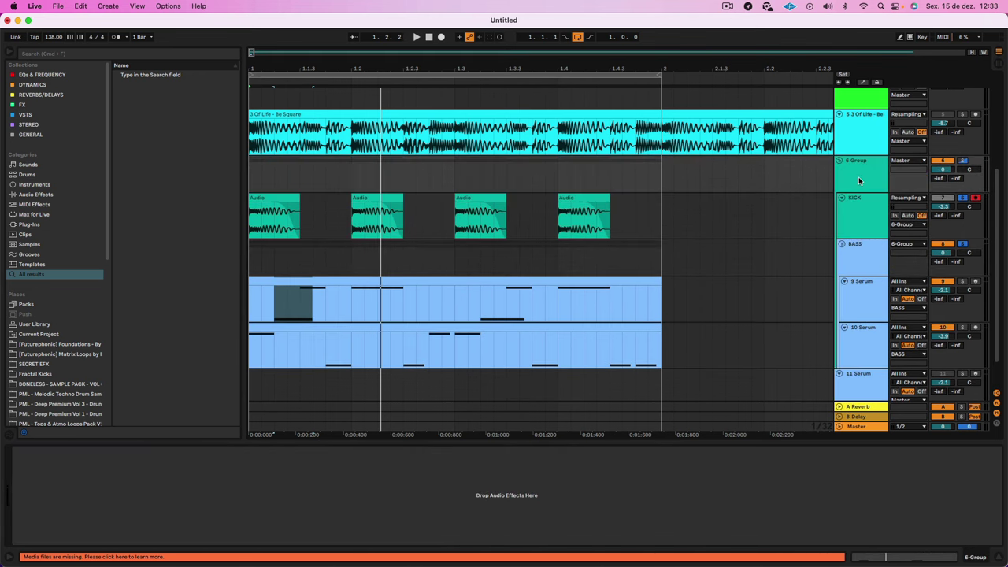
# Load UAD Pultec EQP-1A Legacy from the EQs & Frequency collection onto the new group and place its window over the arrangement.
pyautogui.click(24, 95)
pyautogui.click(24, 85)
pyautogui.click(27, 75)
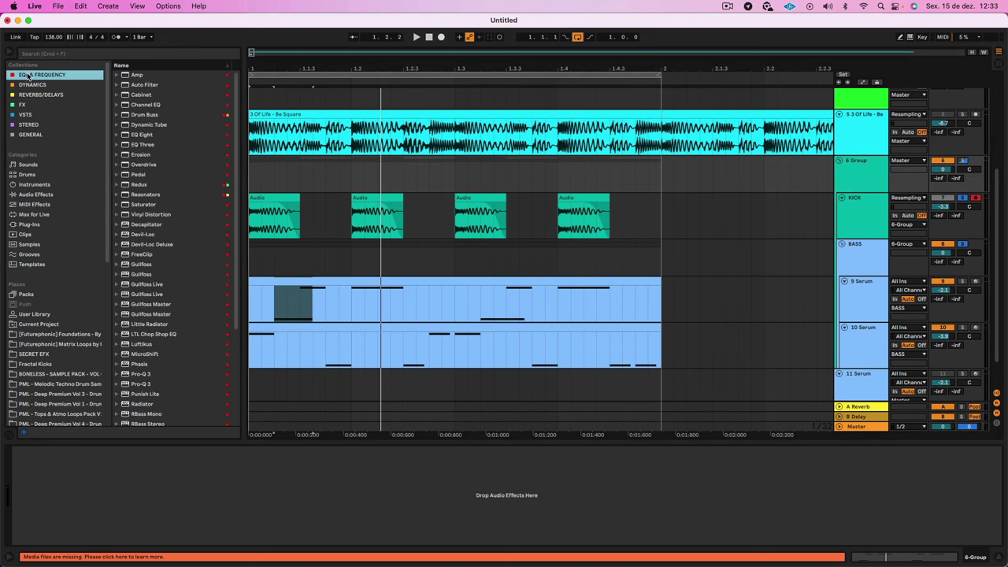
pyautogui.scroll(-5, 180, 310)
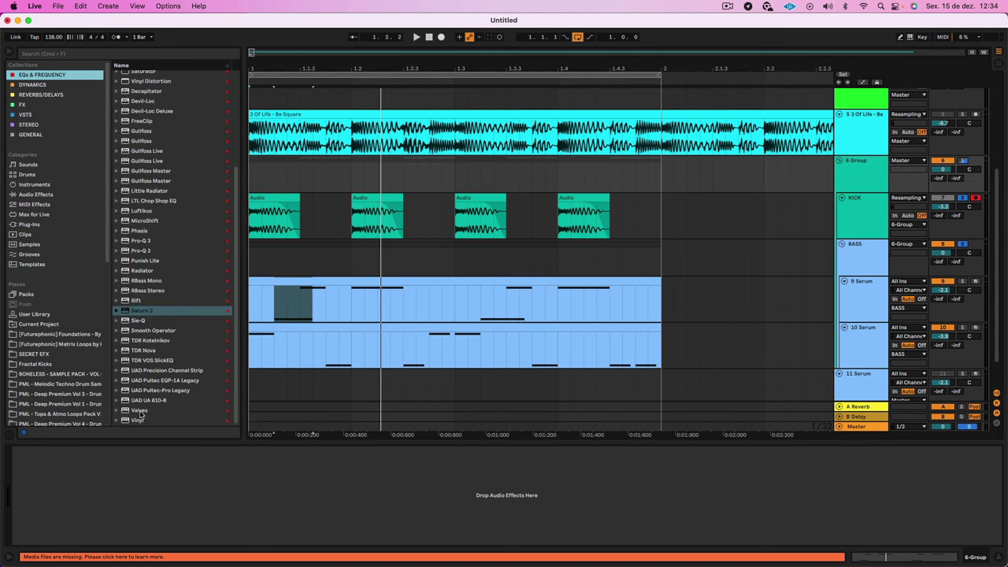
pyautogui.click(146, 382)
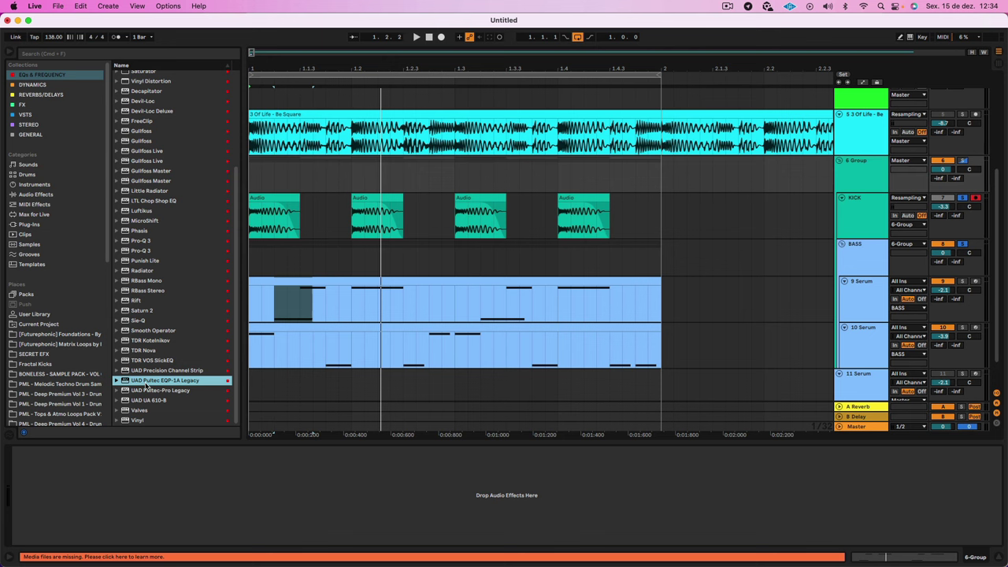
pyautogui.doubleClick(145, 383)
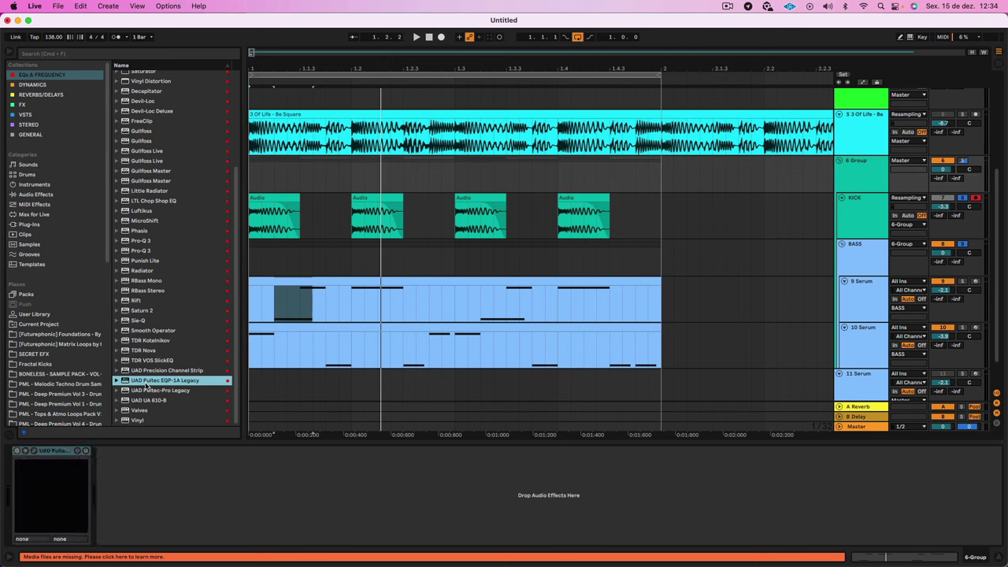
pyautogui.click(34, 451)
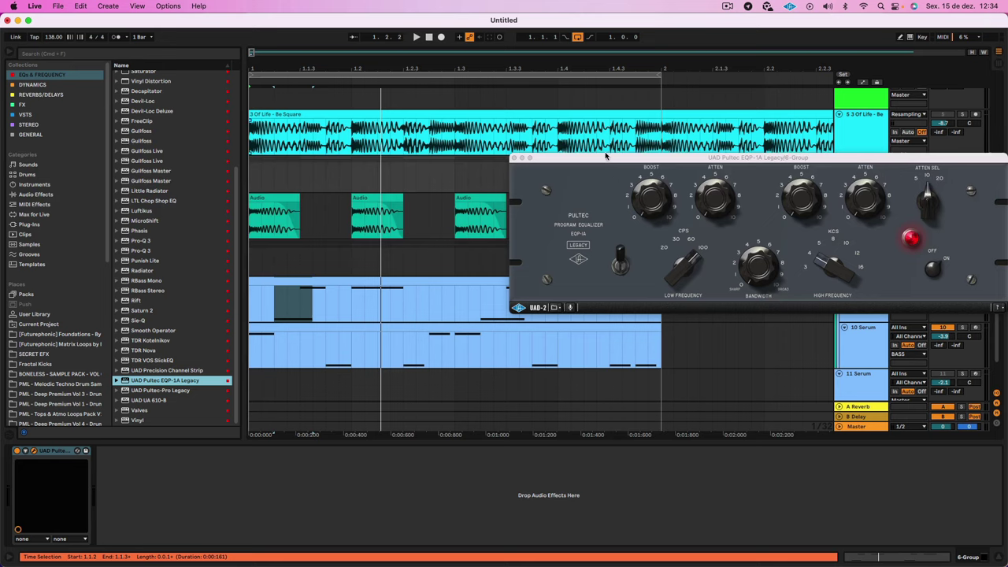
pyautogui.moveTo(605, 155); pyautogui.dragTo(339, 171)
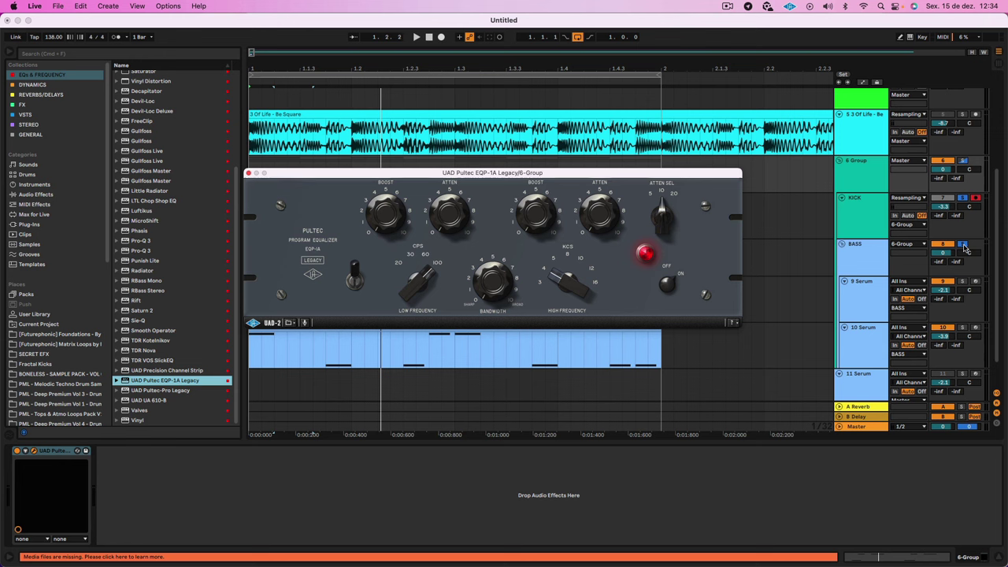
# Play the kick-and-bass group, try the Pultec's low frequency at 60 CPS, return it to 100, and close the equalizer.
pyautogui.press('space')
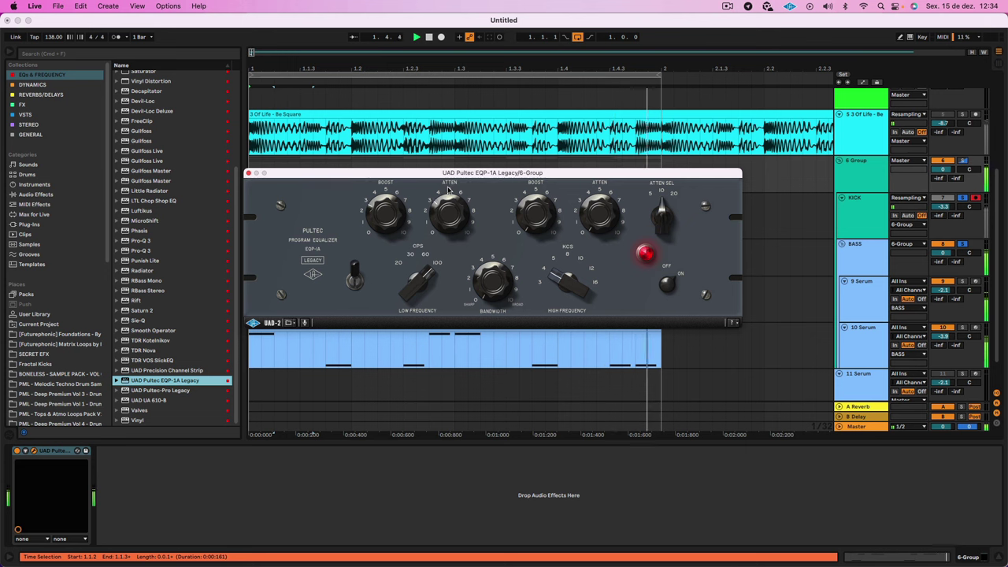
pyautogui.moveTo(417, 288); pyautogui.dragTo(418, 297)
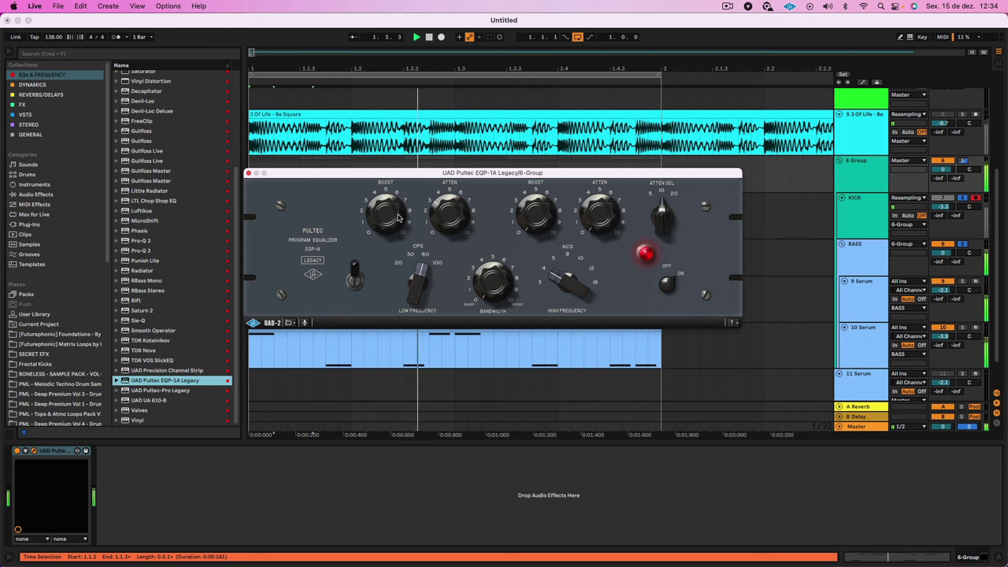
pyautogui.click(434, 264)
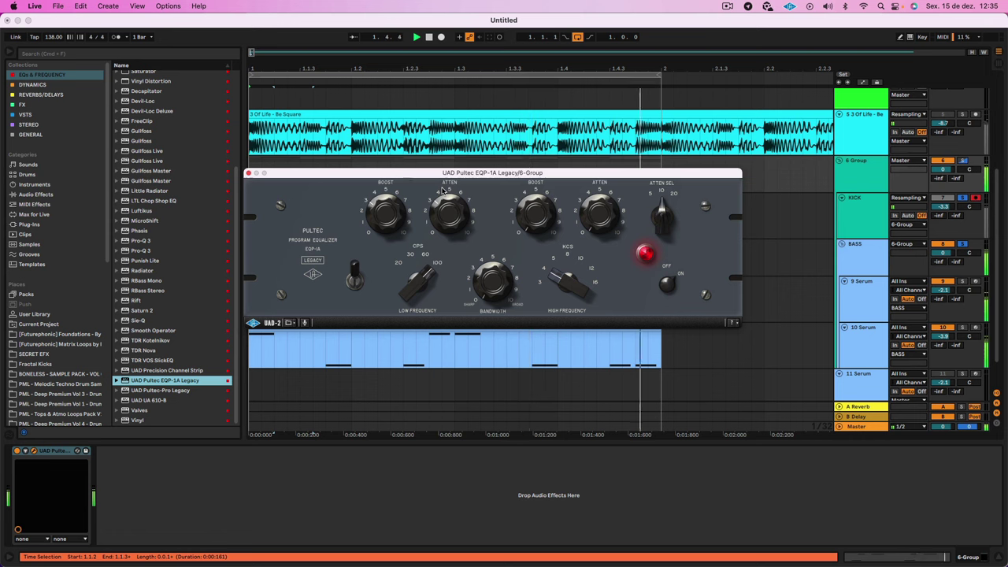
pyautogui.click(248, 174)
# Open Serum on track 10, check Env 3 against the filter cutoff, set oscillator B's phase to 182 degrees, and close it.
pyautogui.click(868, 348)
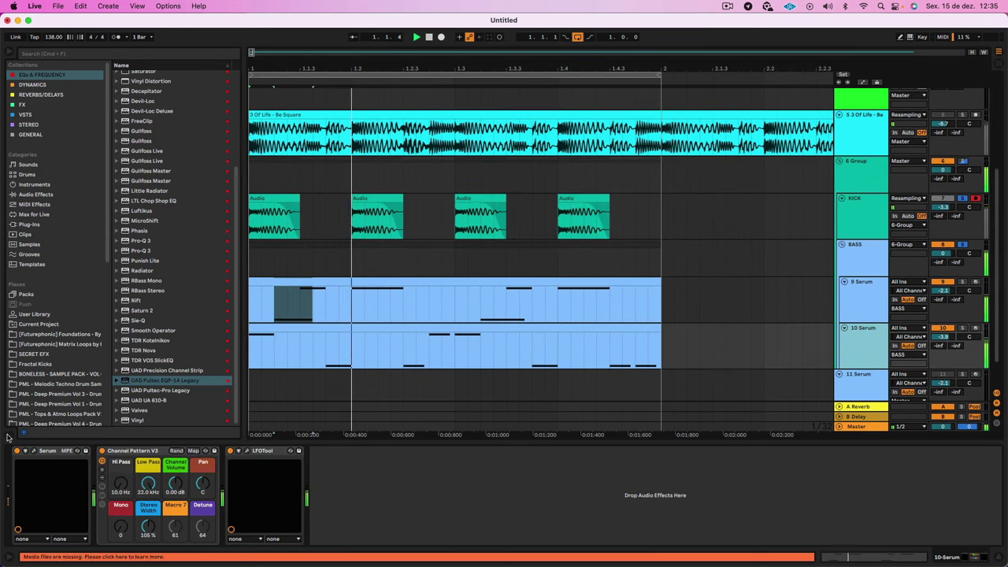
pyautogui.click(77, 450)
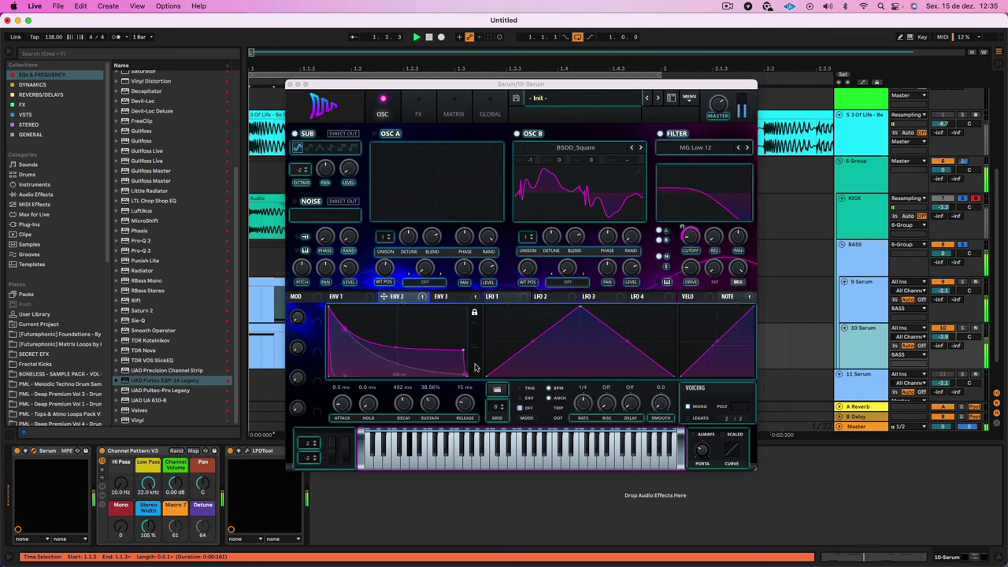
pyautogui.click(441, 296)
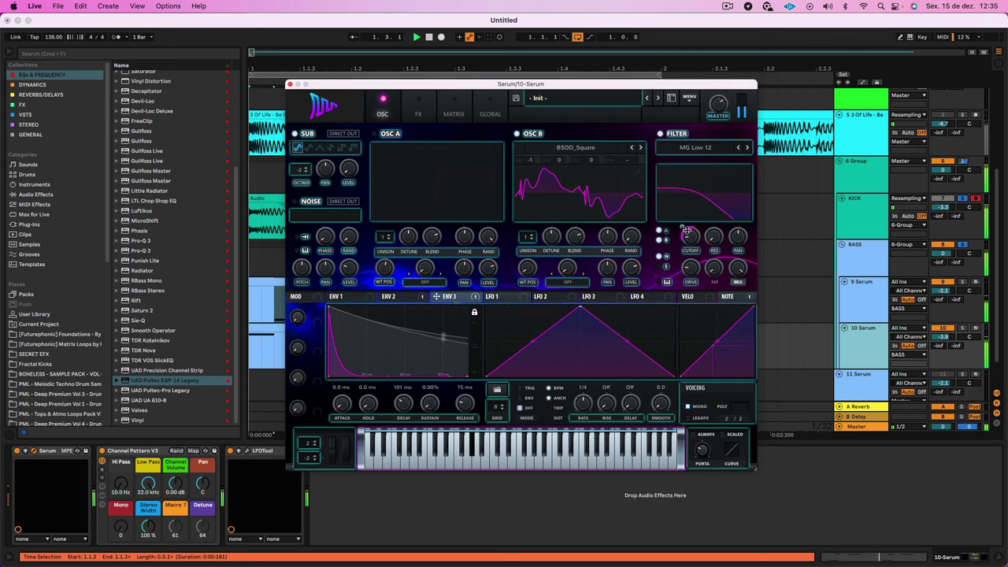
pyautogui.moveTo(435, 296); pyautogui.dragTo(668, 233)
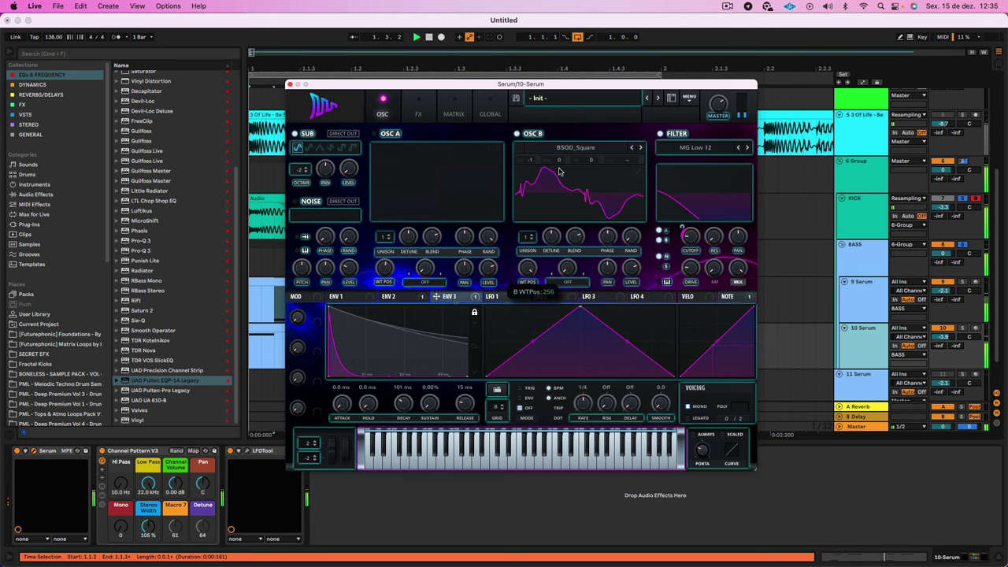
pyautogui.moveTo(606, 236)
pyautogui.mouseDown()
pyautogui.moveTo(604, 260)
pyautogui.moveTo(606, 235)
pyautogui.mouseUp()
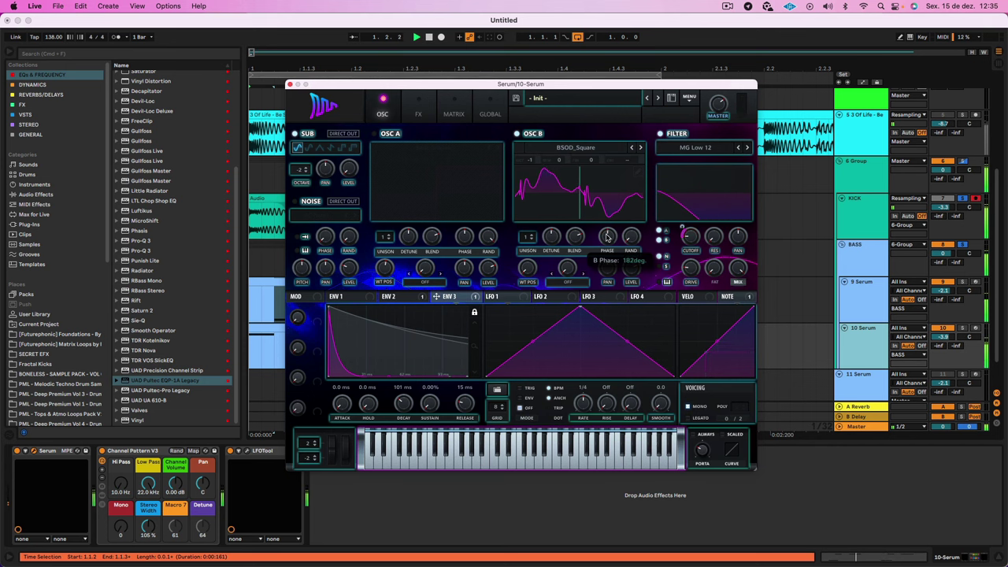
pyautogui.click(290, 84)
# Review the 9 Serum and BASS effect chains, then compare the parent group with its Pultec bypassed and enabled and inspect the equalizer's settings.
pyautogui.click(850, 295)
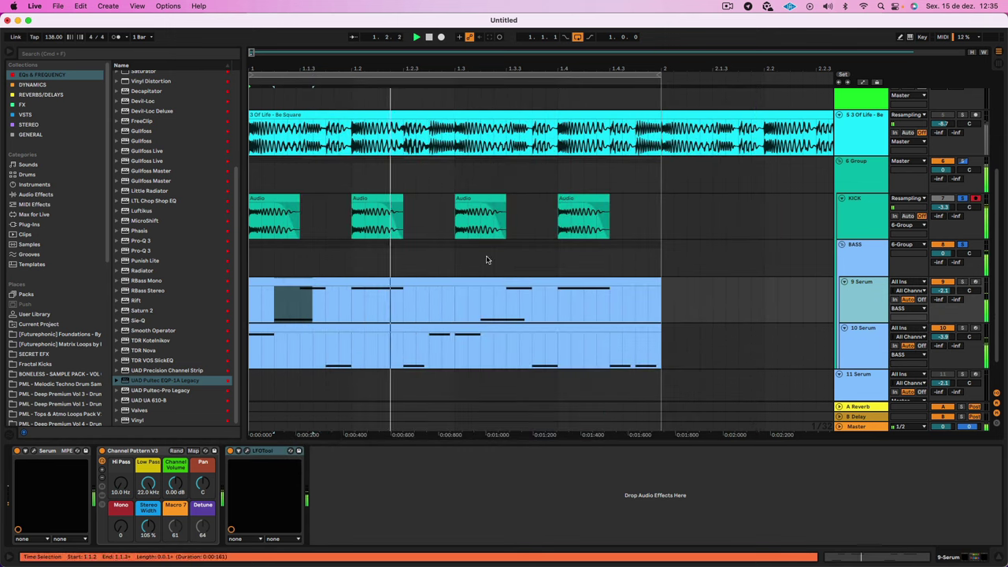
pyautogui.click(866, 260)
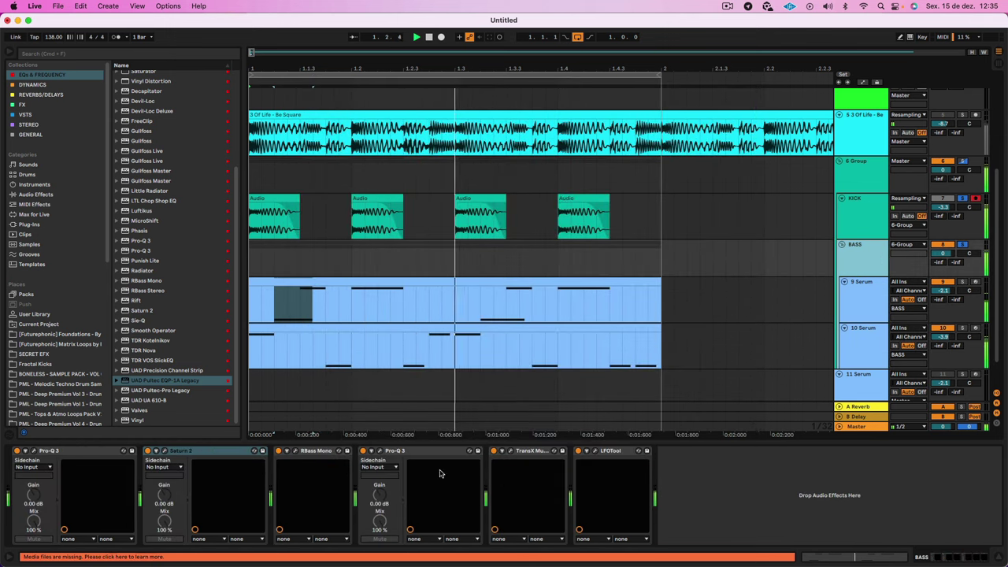
pyautogui.click(854, 174)
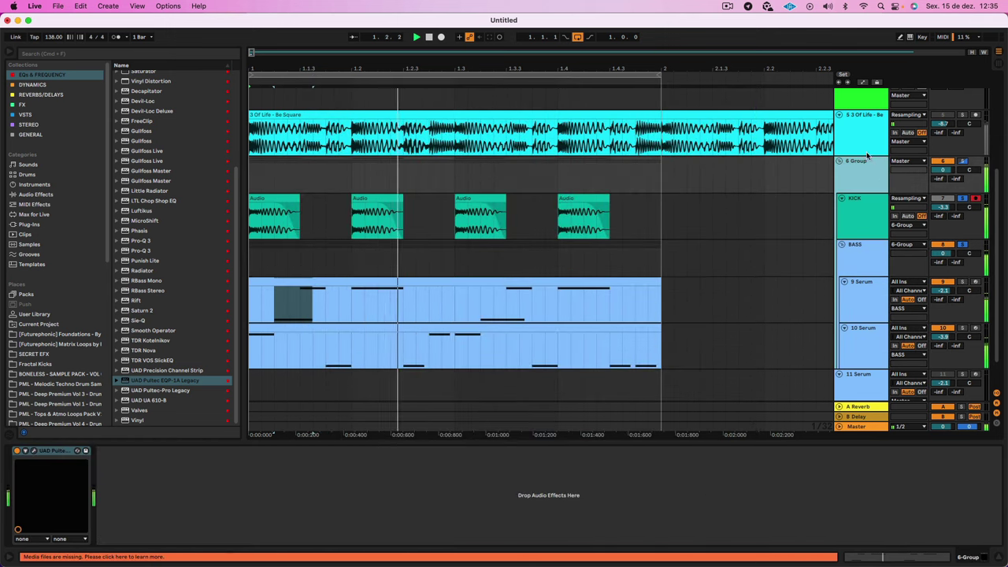
pyautogui.click(17, 451)
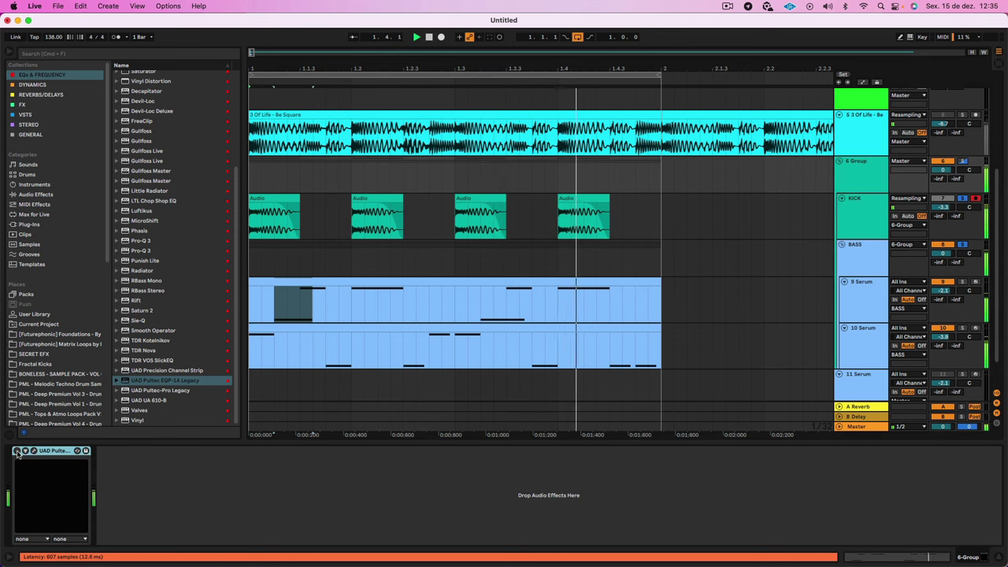
pyautogui.click(34, 450)
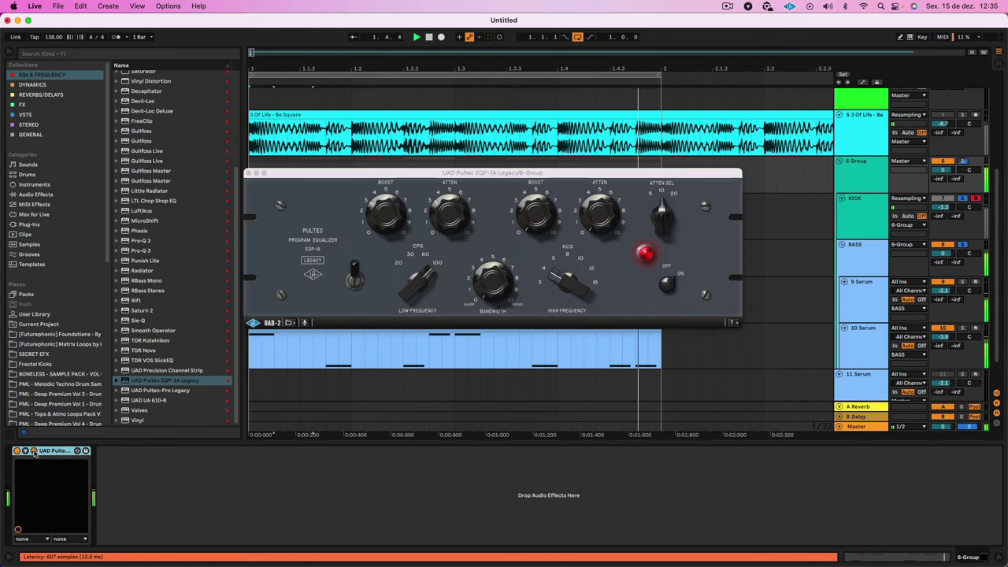
pyautogui.click(445, 222)
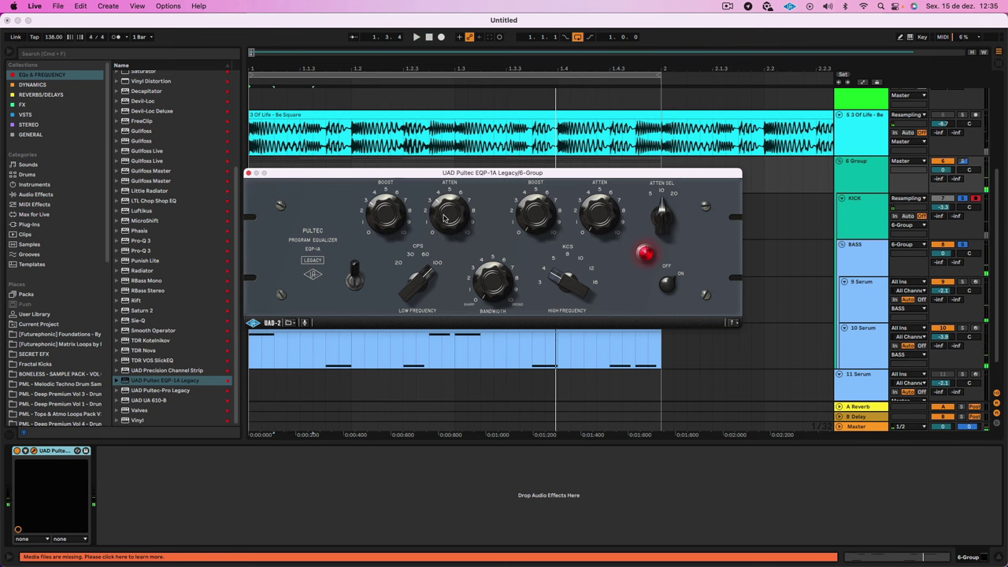
pyautogui.click(248, 172)
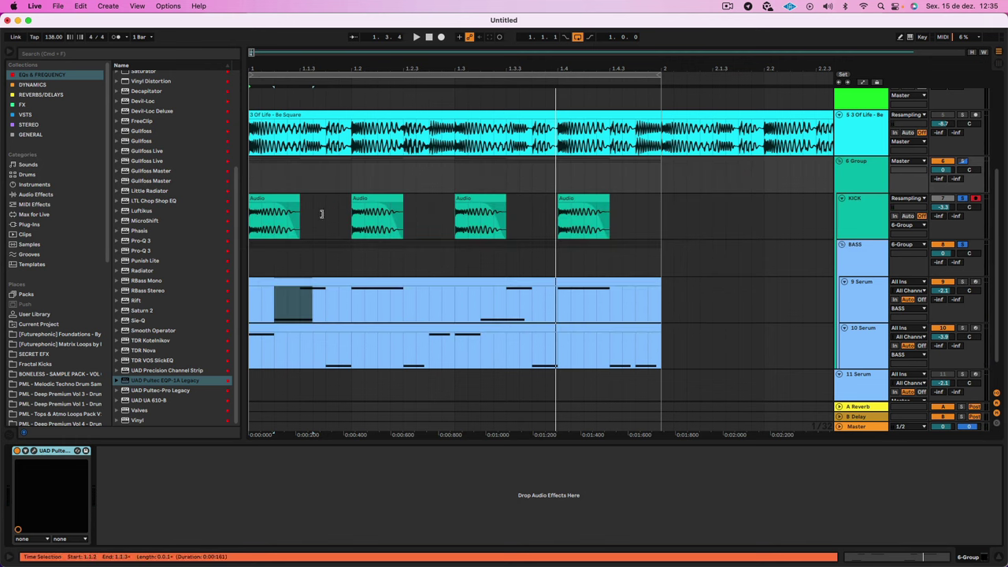
# Select the whole first bar across the KICK track, the BASS group and its two Serum tracks.
pyautogui.click(267, 211)
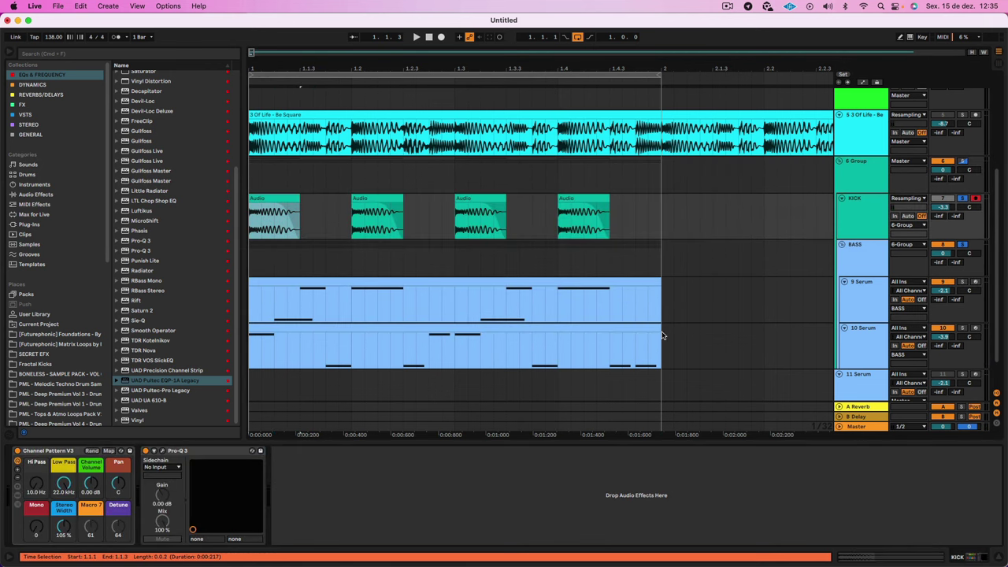
pyautogui.keyDown('shift'); pyautogui.click(654, 328); pyautogui.keyUp('shift')
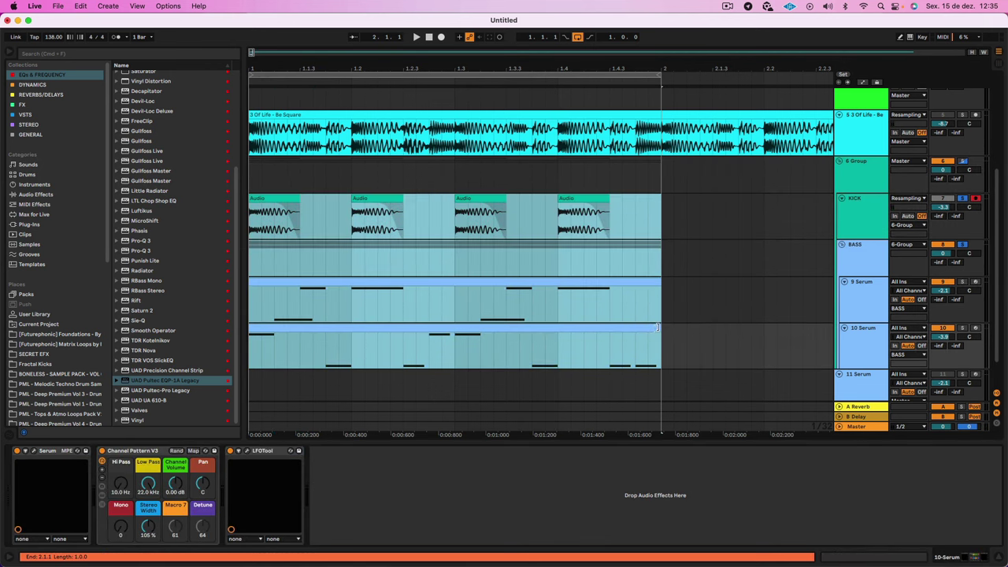